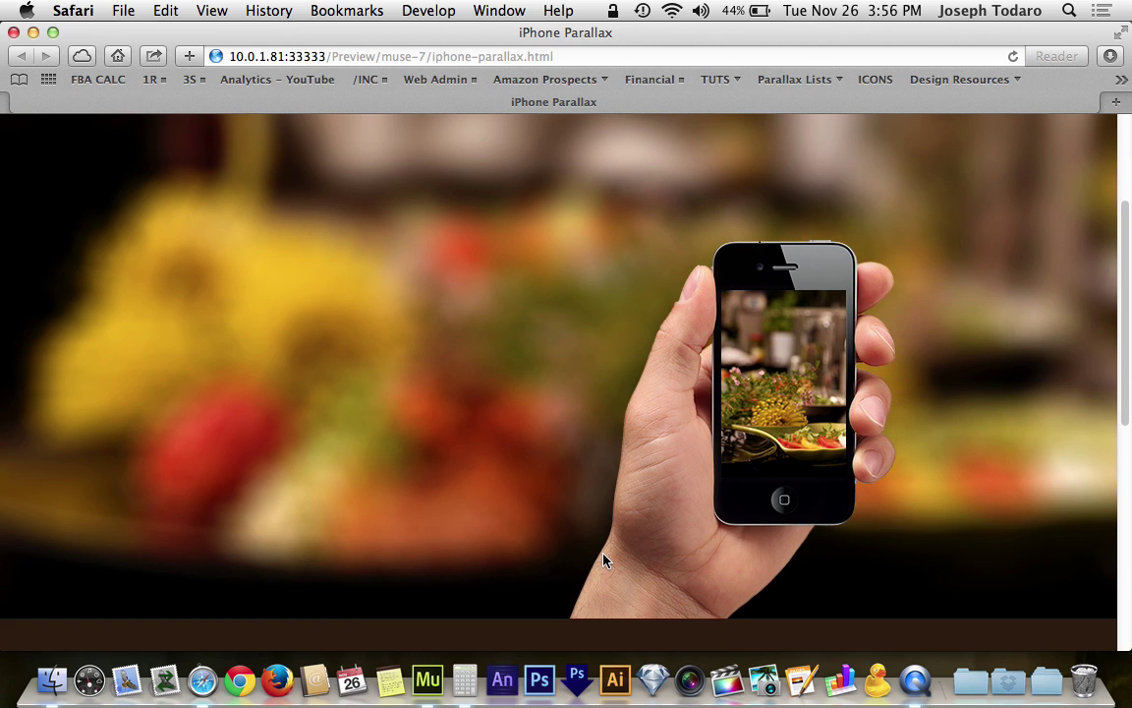
Bring the iPhone Scroller folder forward and Quick Look the Day 1 Homeiras Cooking 307.jpg photo
scroll(604, 561, "down", 5)
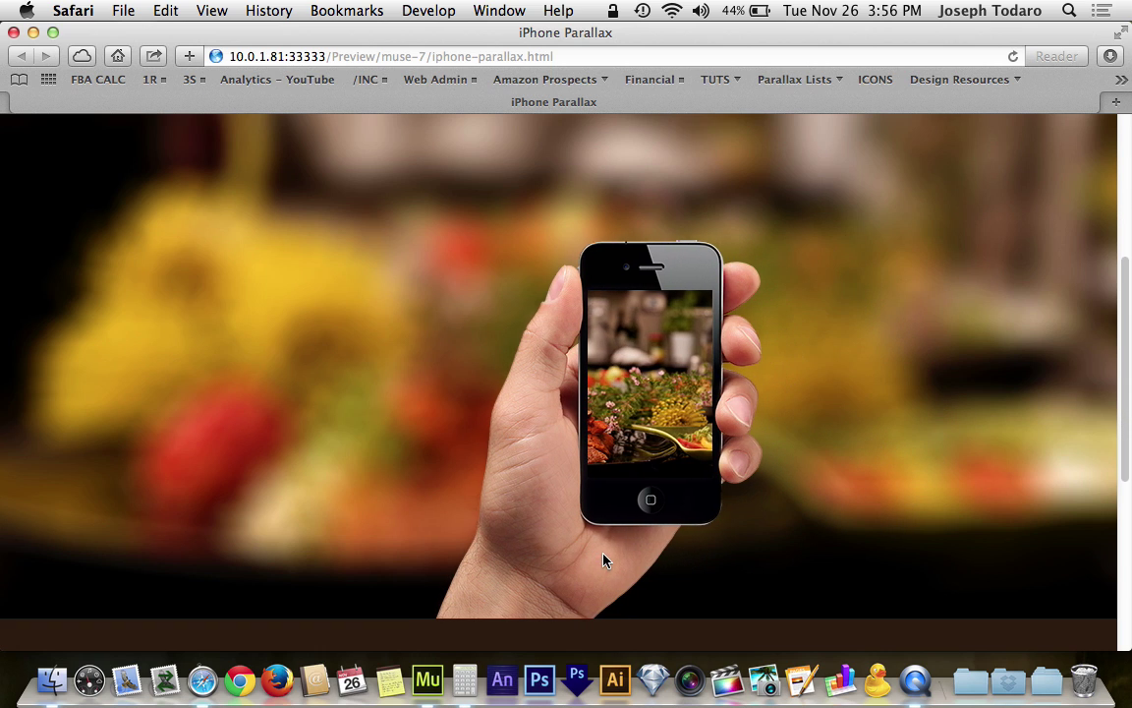
scroll(603, 560, "down", 5)
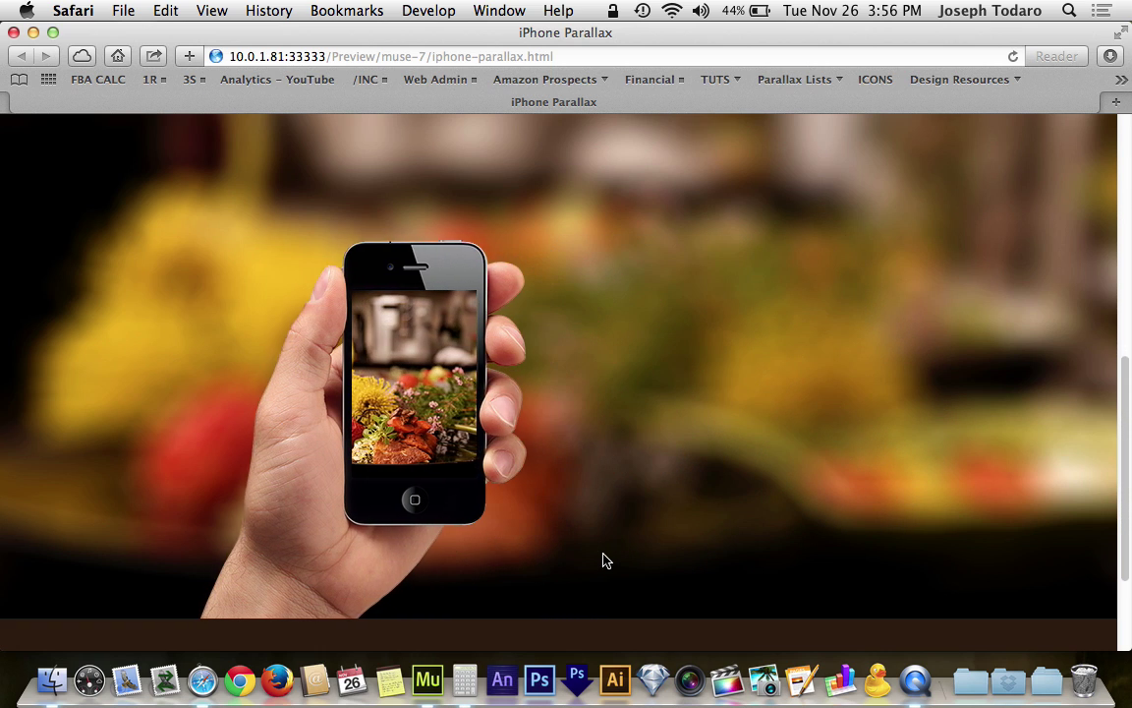
scroll(603, 560, "up", 5)
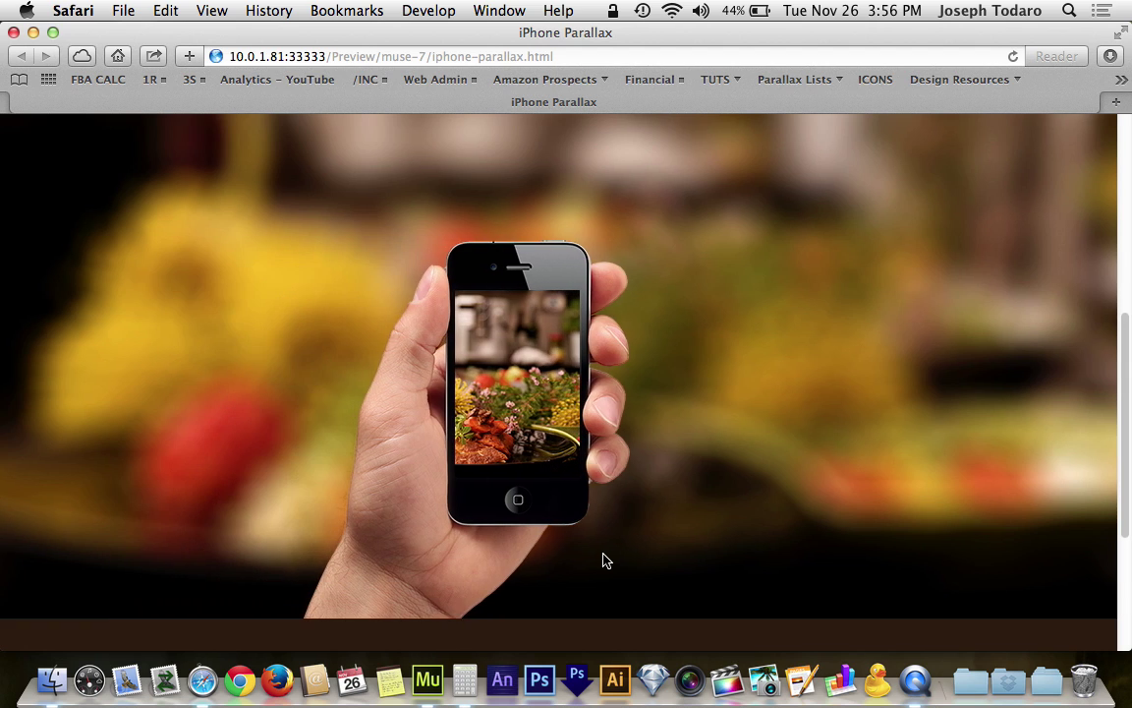
scroll(606, 560, "up", 3)
scroll(606, 560, "down", 5)
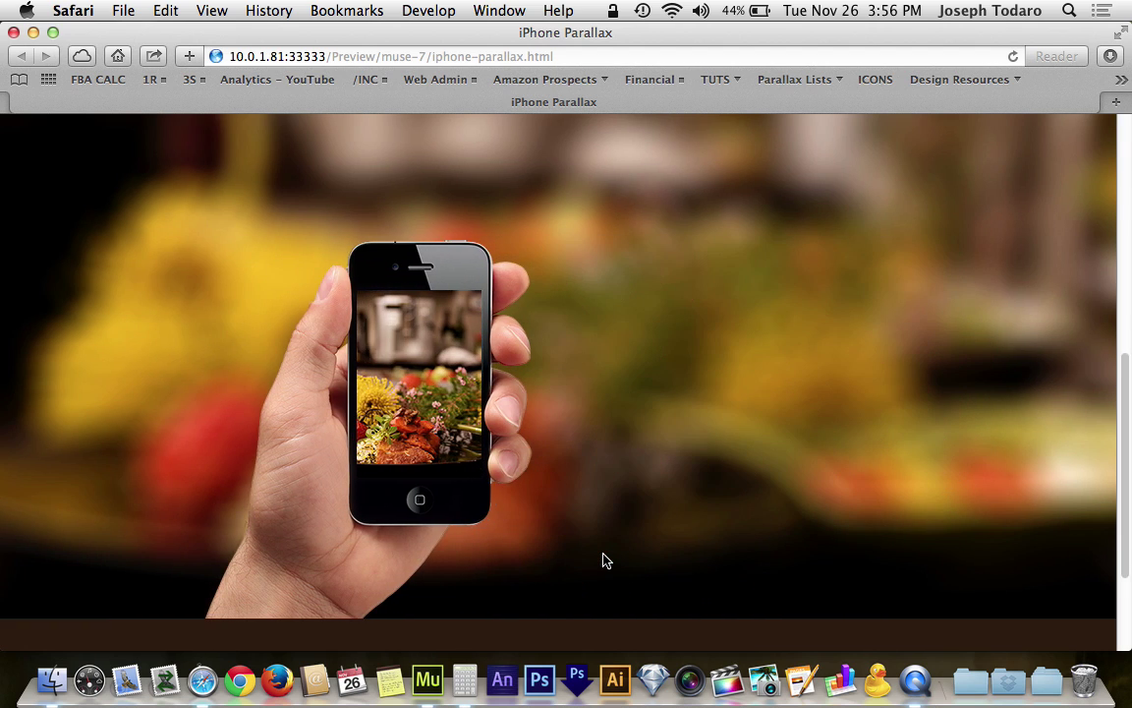
scroll(607, 561, "up", 4)
scroll(603, 558, "down", 4)
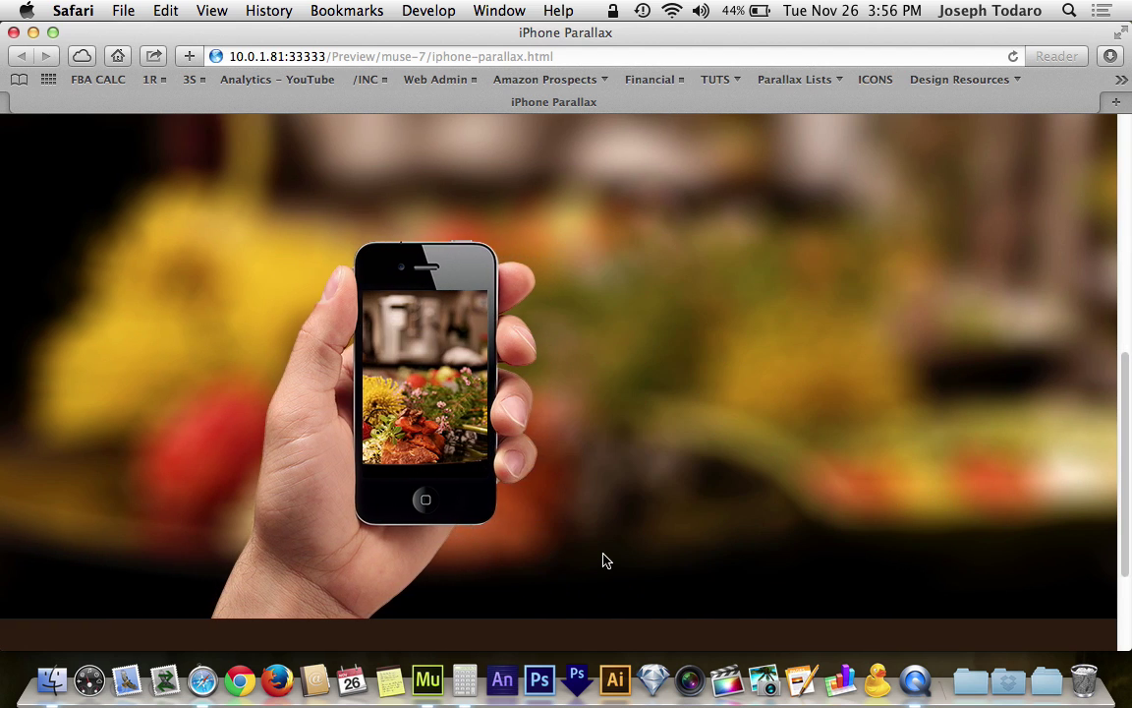
scroll(604, 560, "up", 5)
scroll(604, 560, "down", 3)
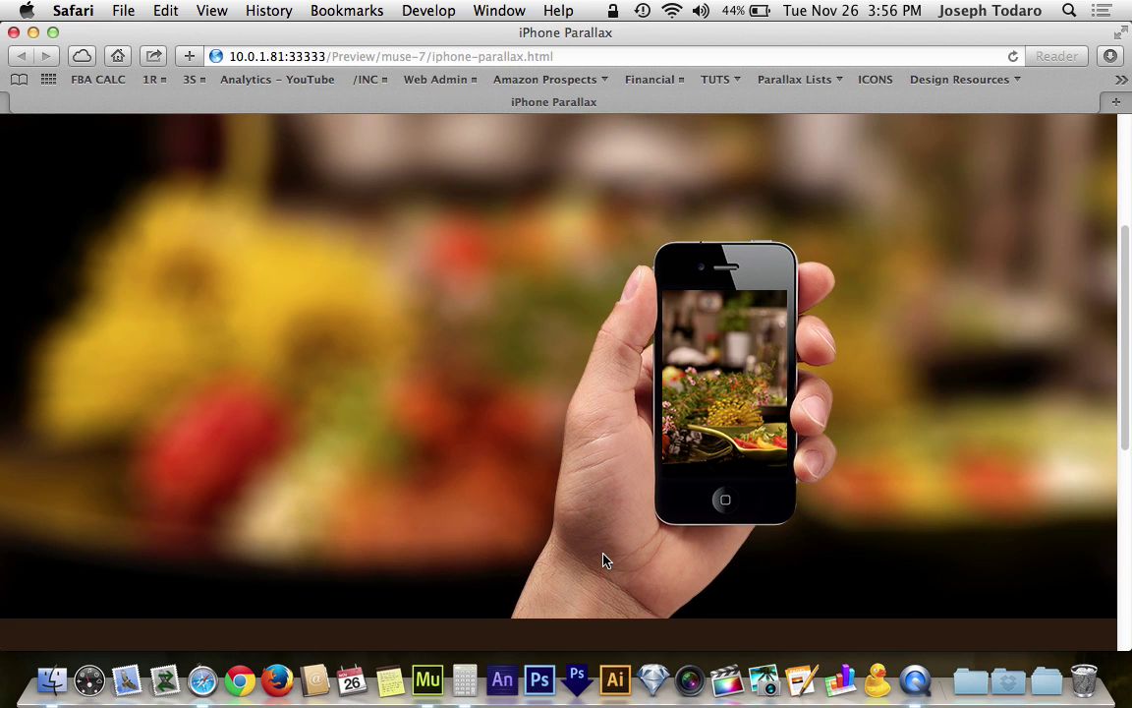
scroll(604, 560, "down", 5)
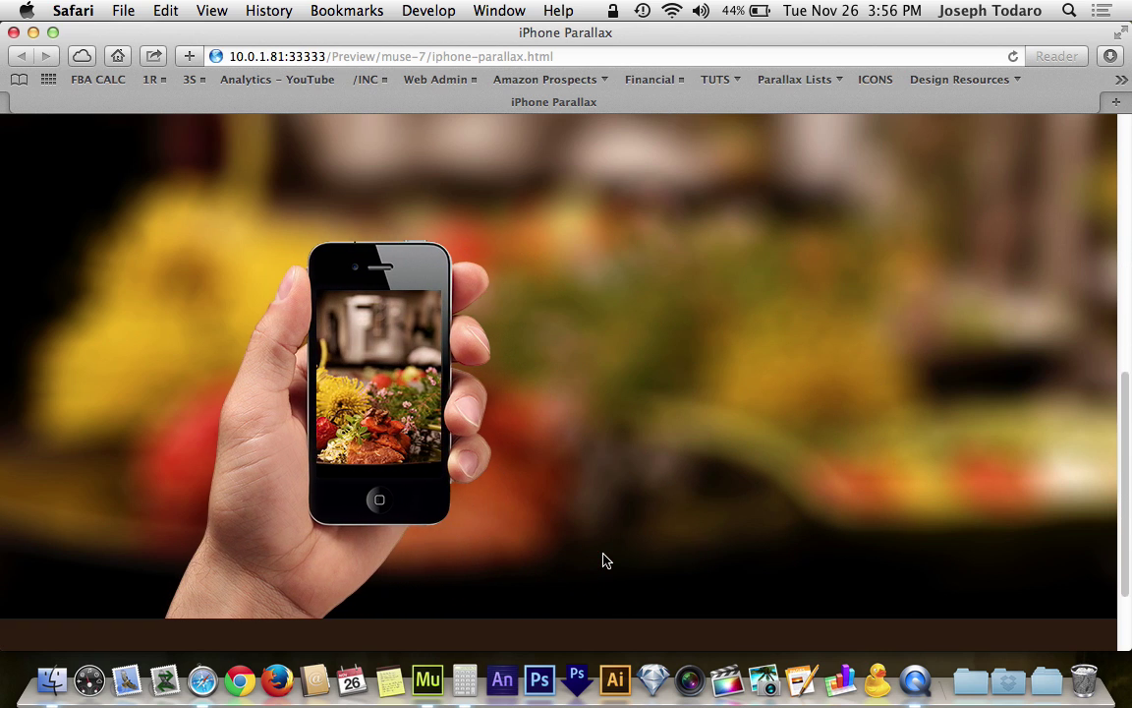
scroll(606, 560, "down", 2)
scroll(607, 560, "up", 5)
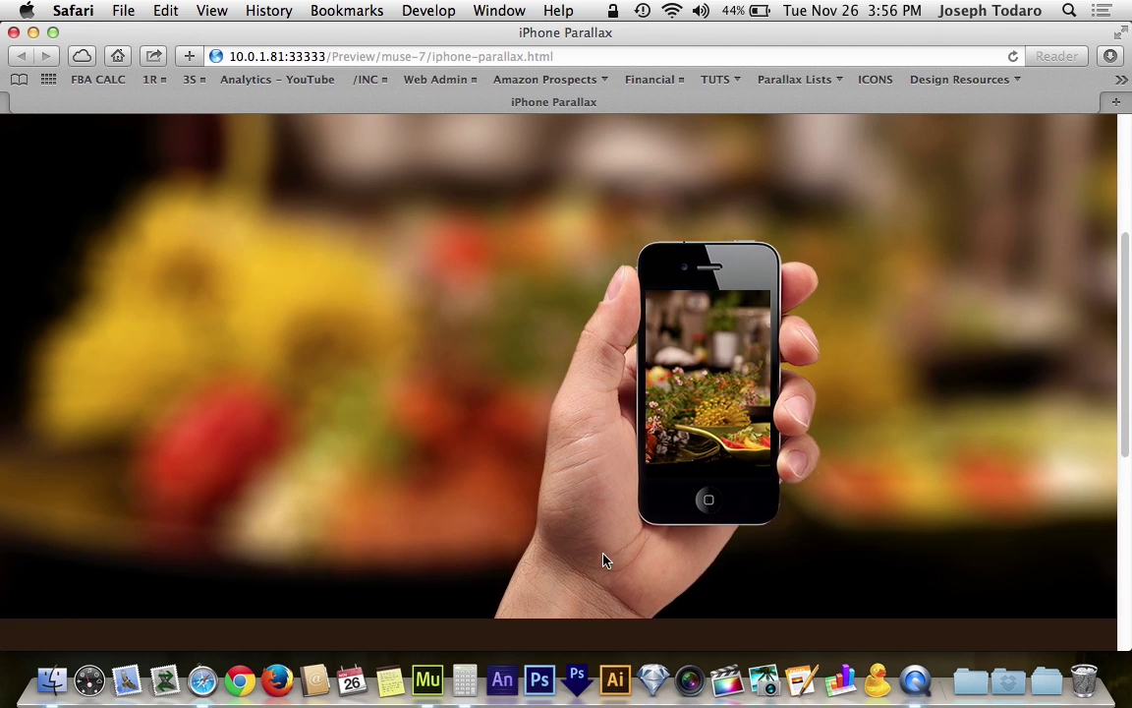
scroll(605, 560, "up", 3)
scroll(604, 560, "down", 2)
scroll(605, 560, "up", 3)
scroll(605, 560, "down", 3)
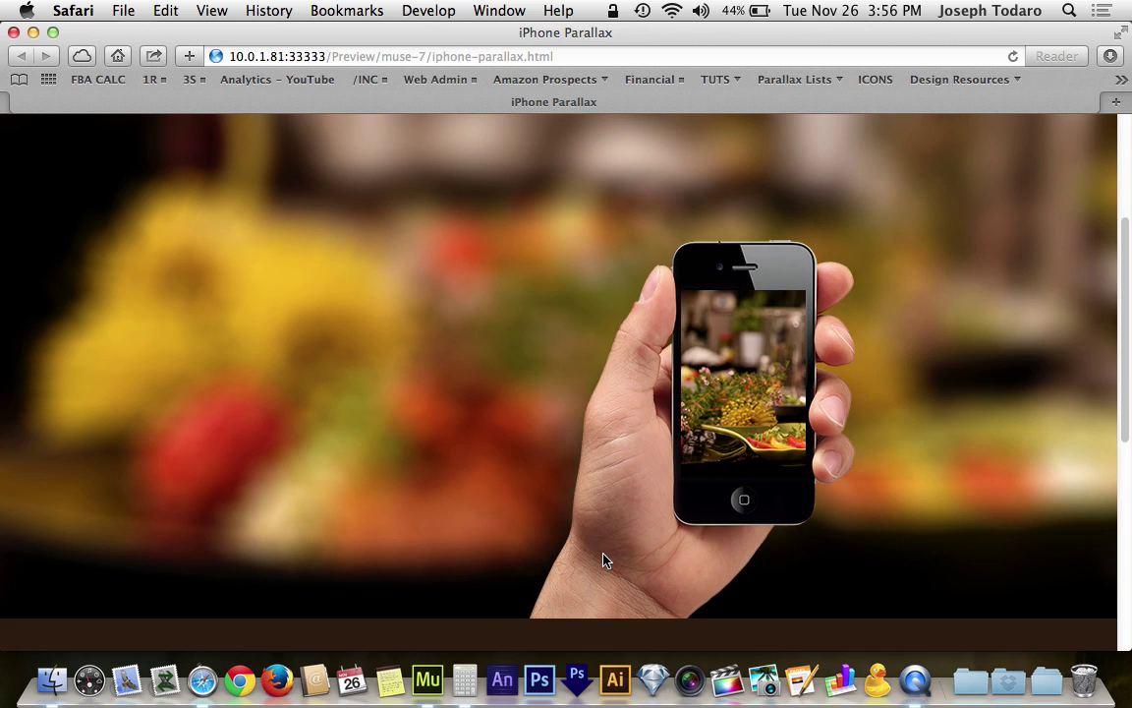
scroll(605, 560, "down", 3)
scroll(604, 561, "up", 4)
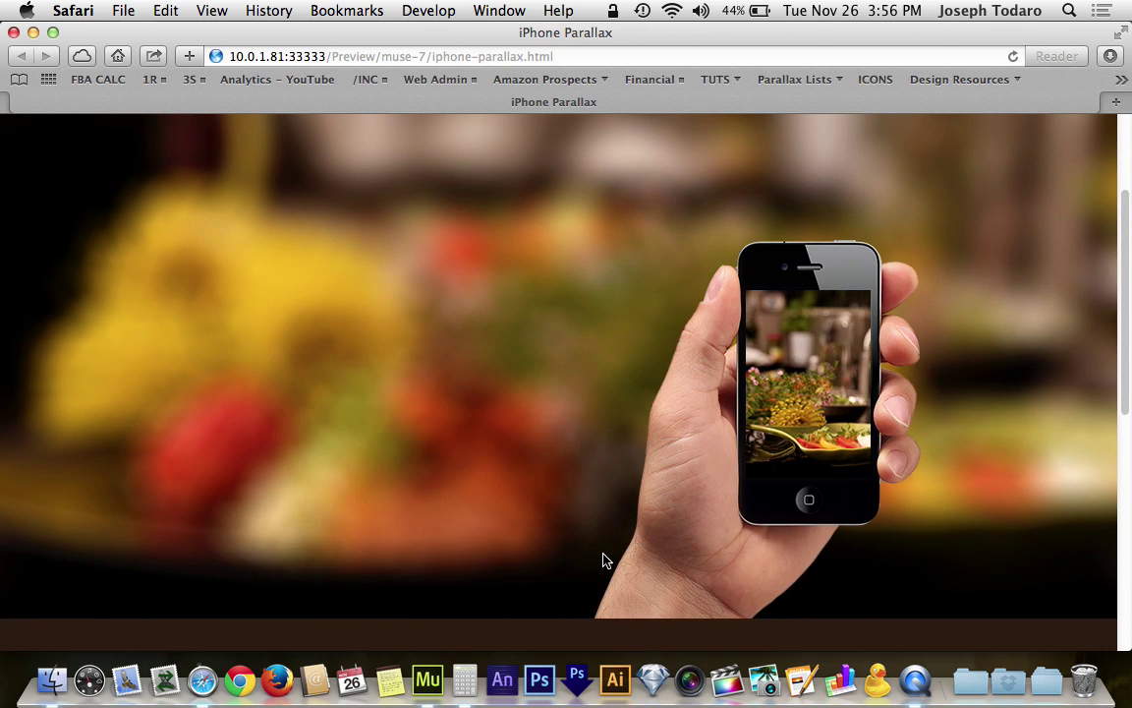
scroll(606, 560, "down", 1)
scroll(606, 560, "up", 3)
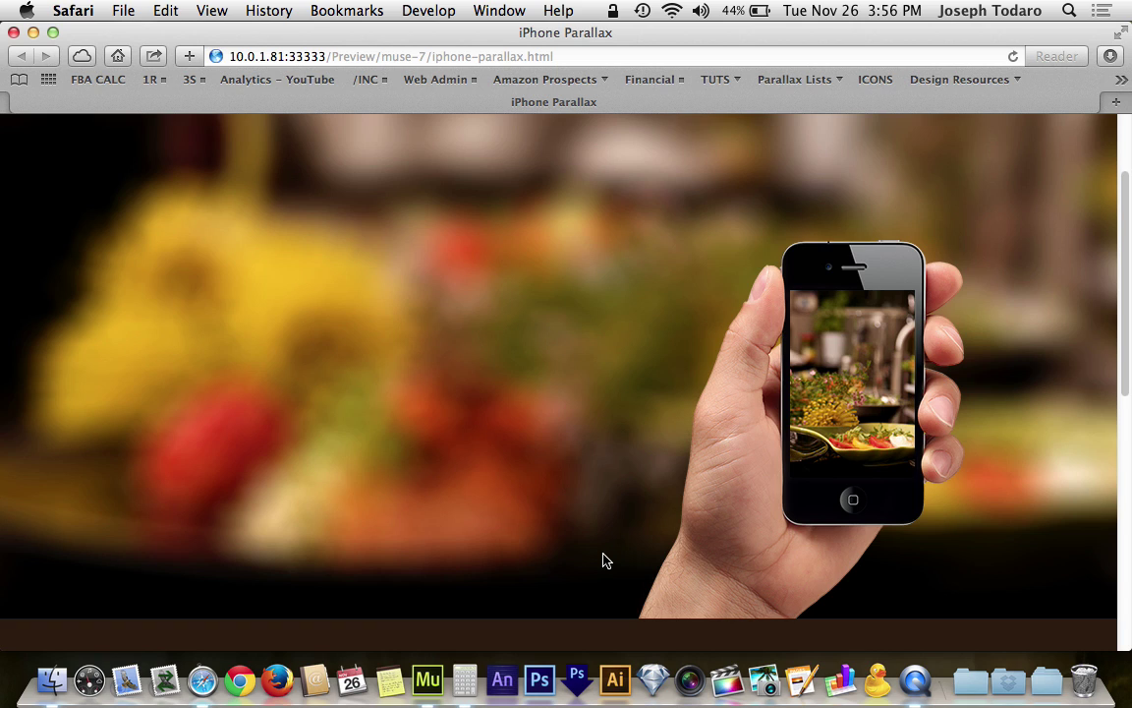
scroll(607, 560, "up", 2)
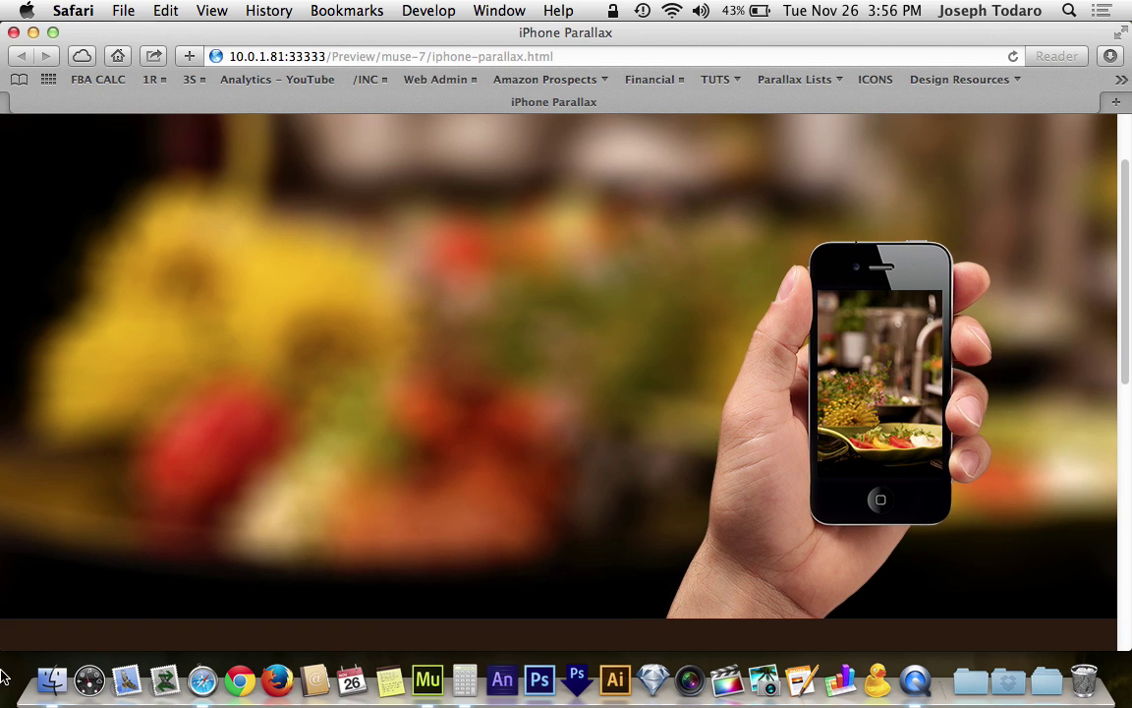
left_click(47, 683)
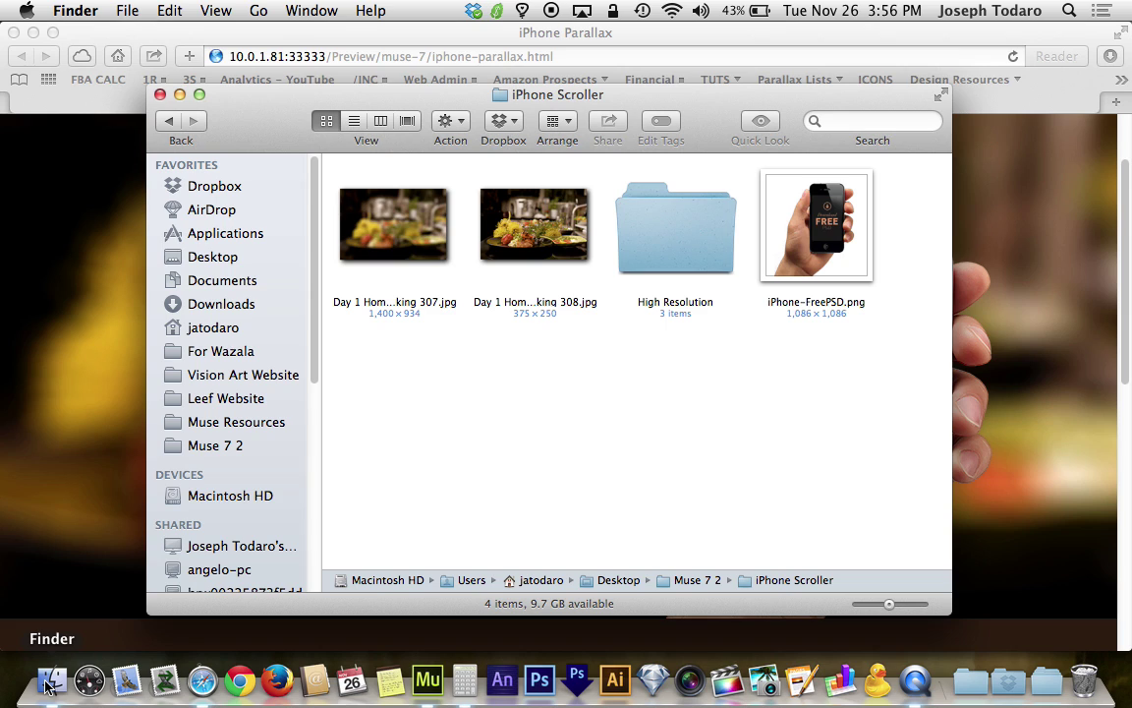
left_click(397, 227)
key("space")
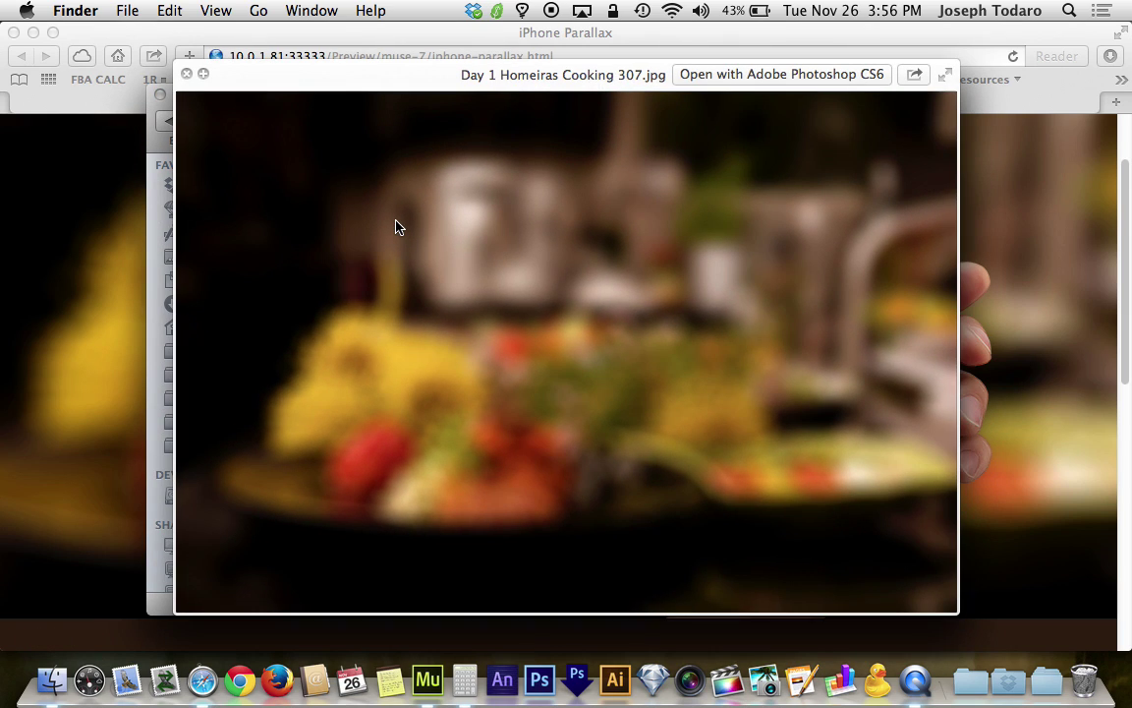
key("space")
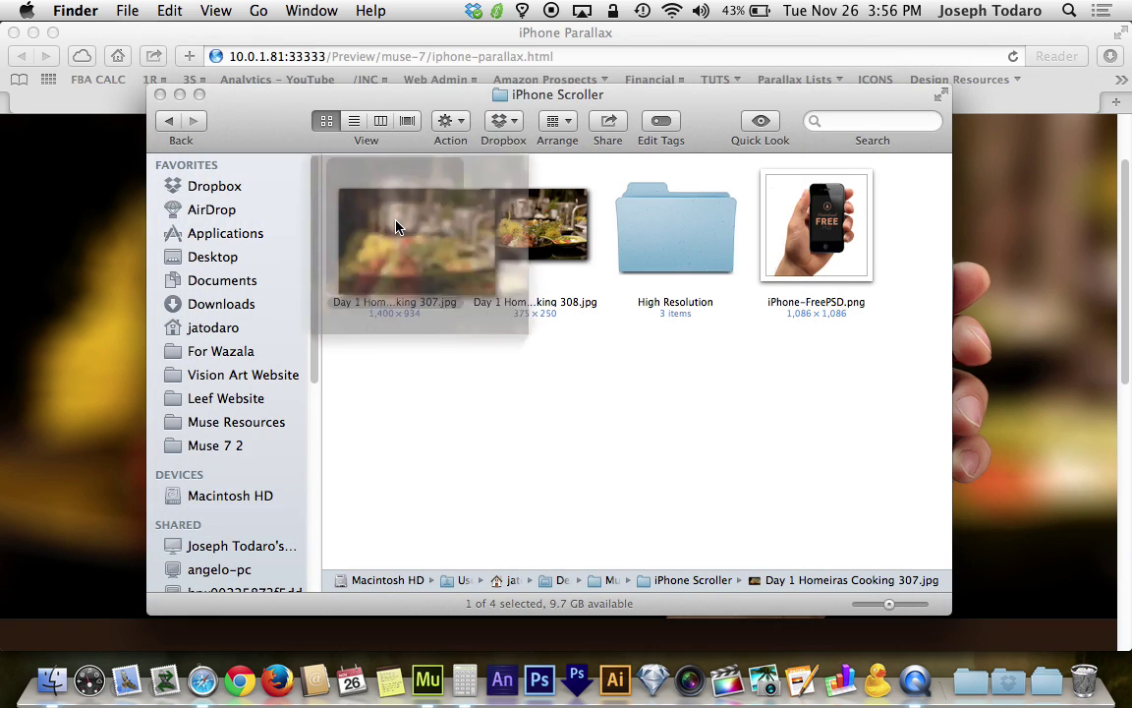
Compare the 308 photo with the blurred 307 photo in Quick Look
left_click(575, 266)
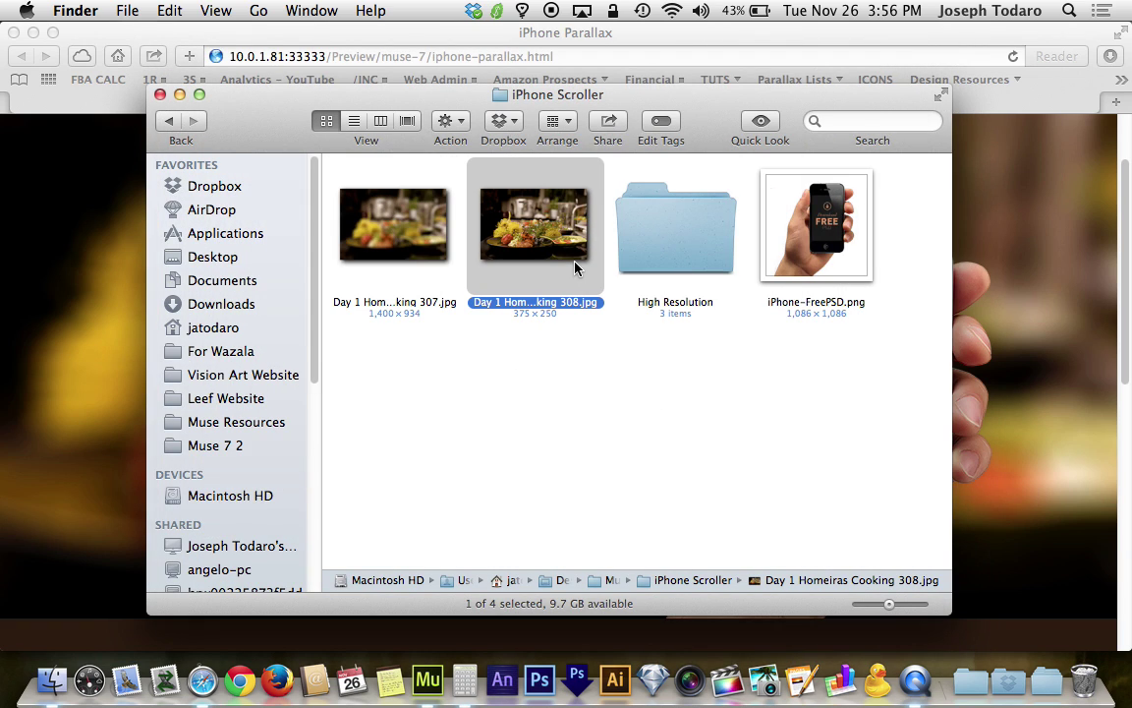
key("space")
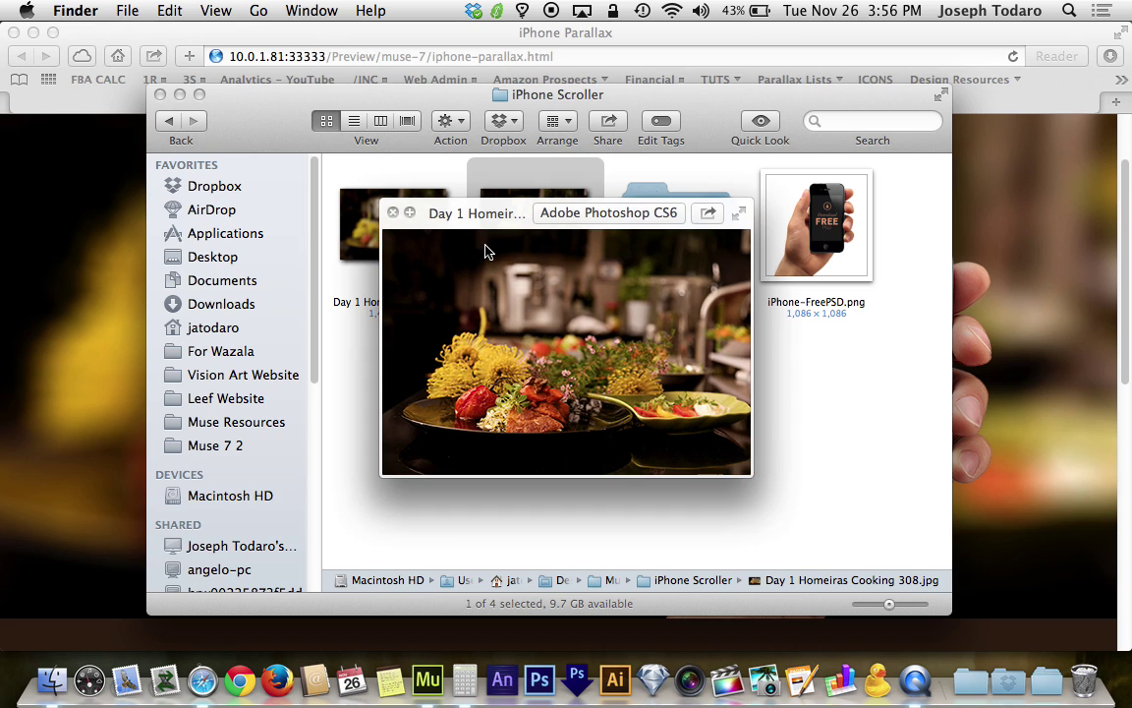
key("space")
left_click(427, 252)
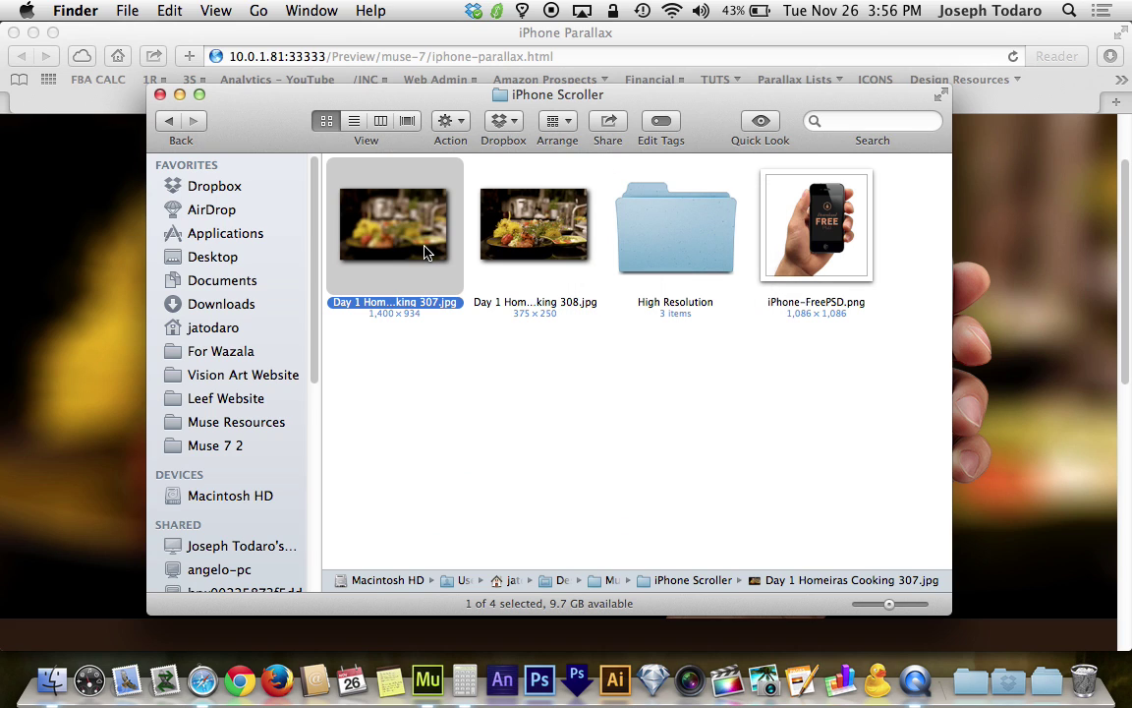
key("space")
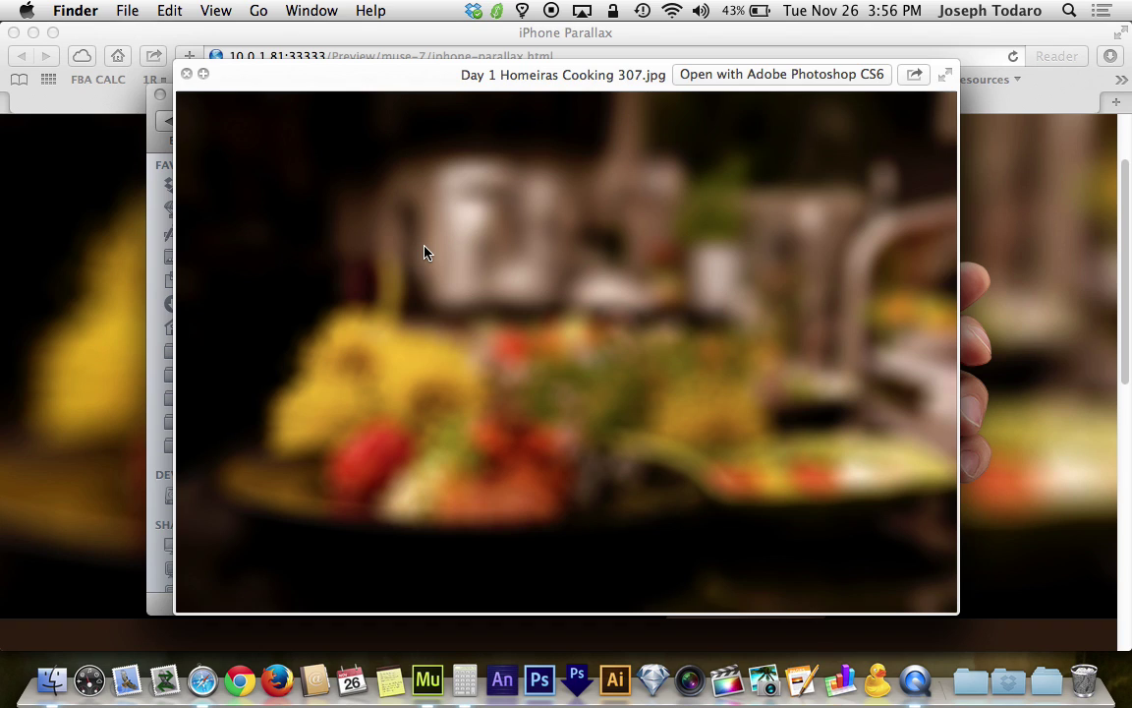
key("space")
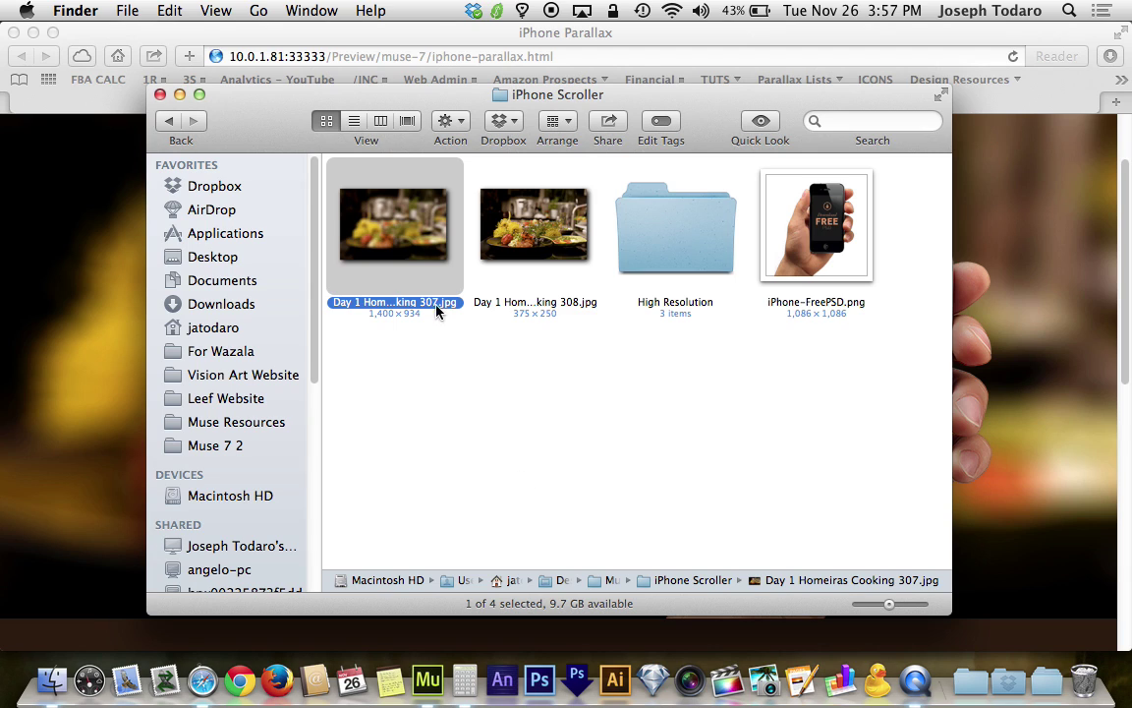
Preview the blurred 307 photo once more, then the sharp 308 photo
key("space")
key("space")
left_click(513, 248)
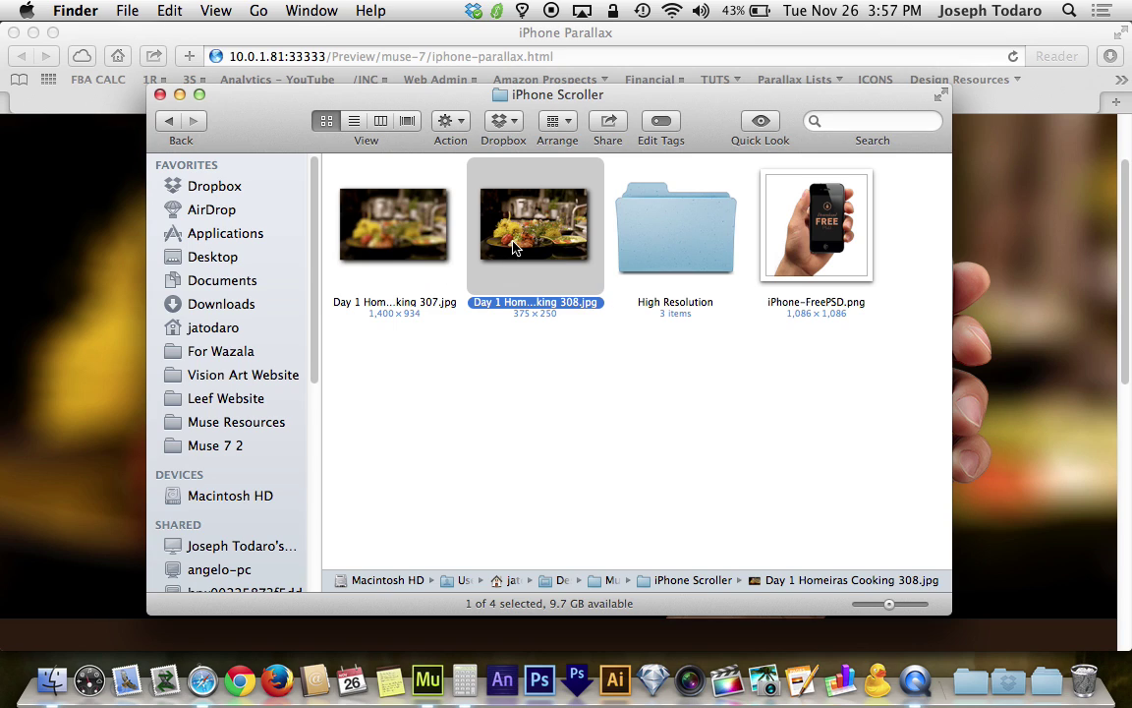
key("space")
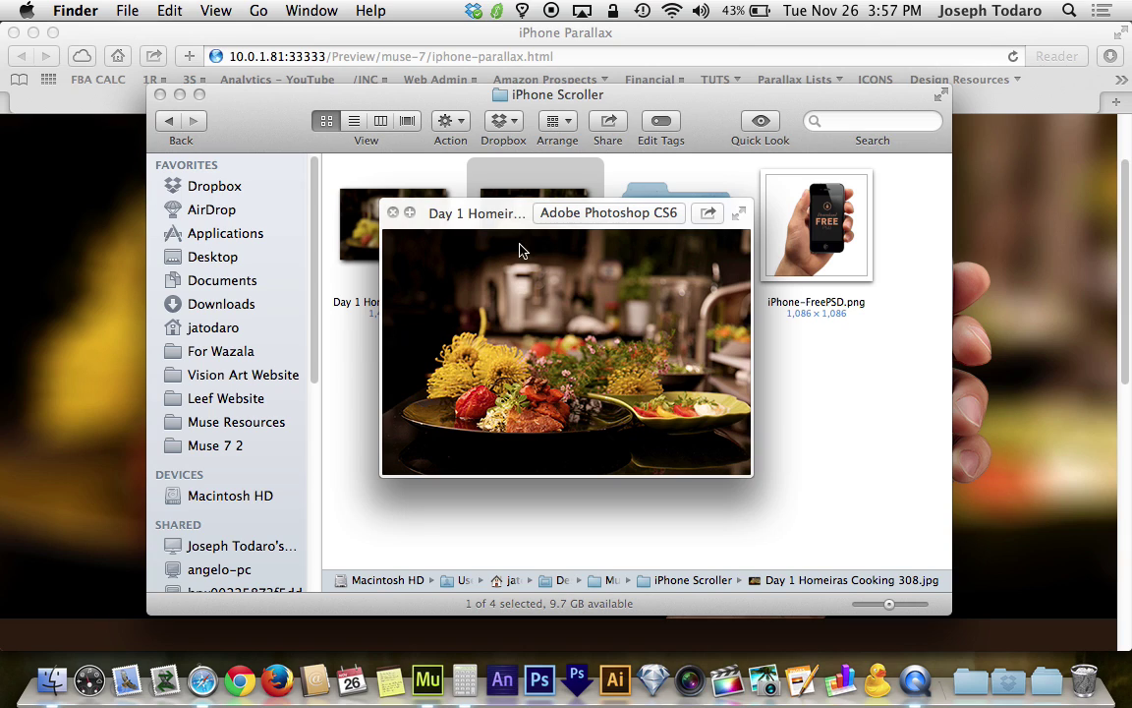
key("space")
Switch from Finder to Adobe Muse and open the iPhone Parallax copy page
left_click(509, 506)
key("ctrl+Up")
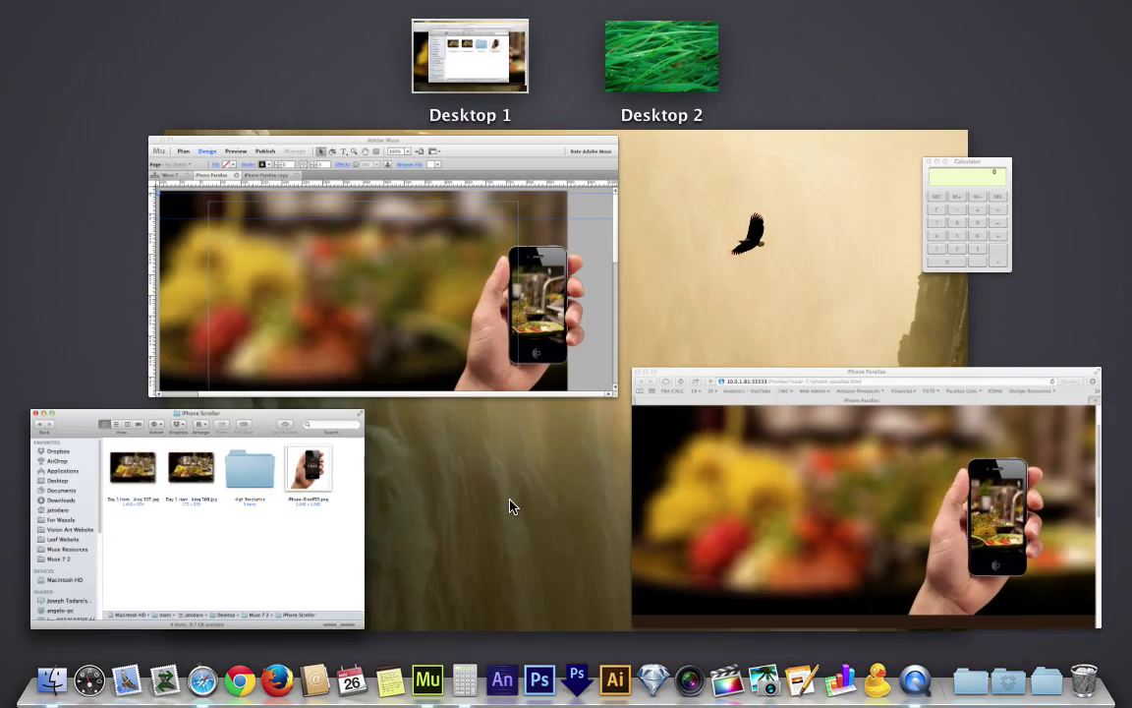
left_click(672, 405)
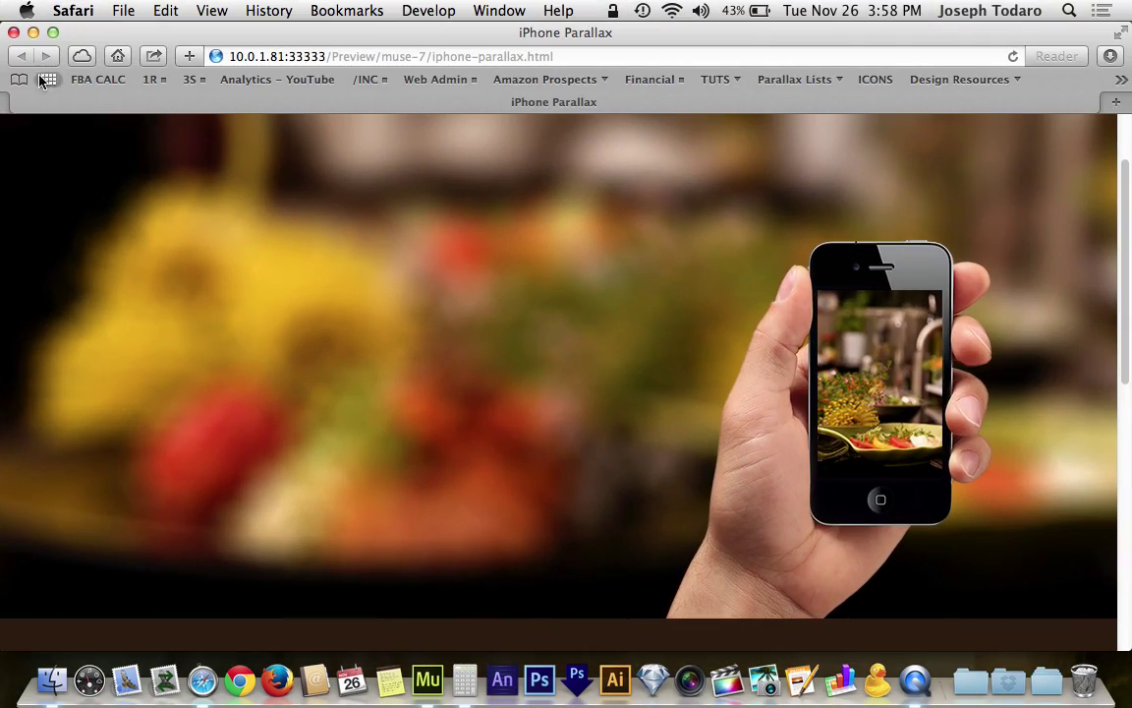
left_click(13, 47)
key("ctrl+Up")
left_click(551, 371)
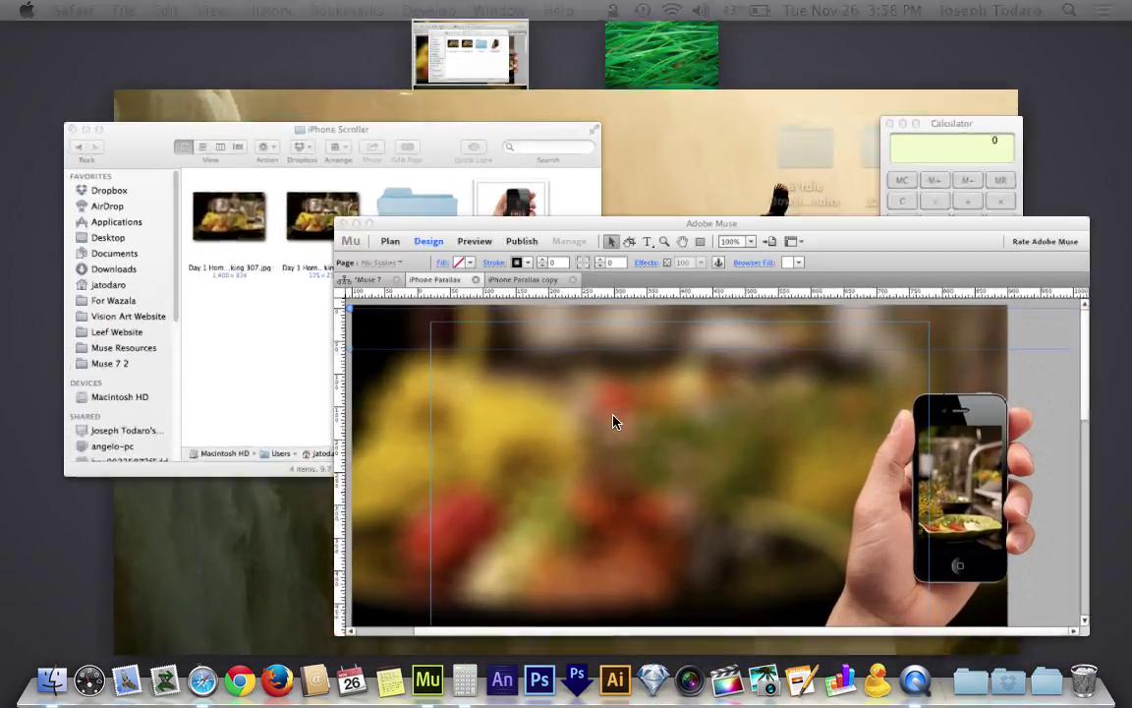
left_click(262, 116)
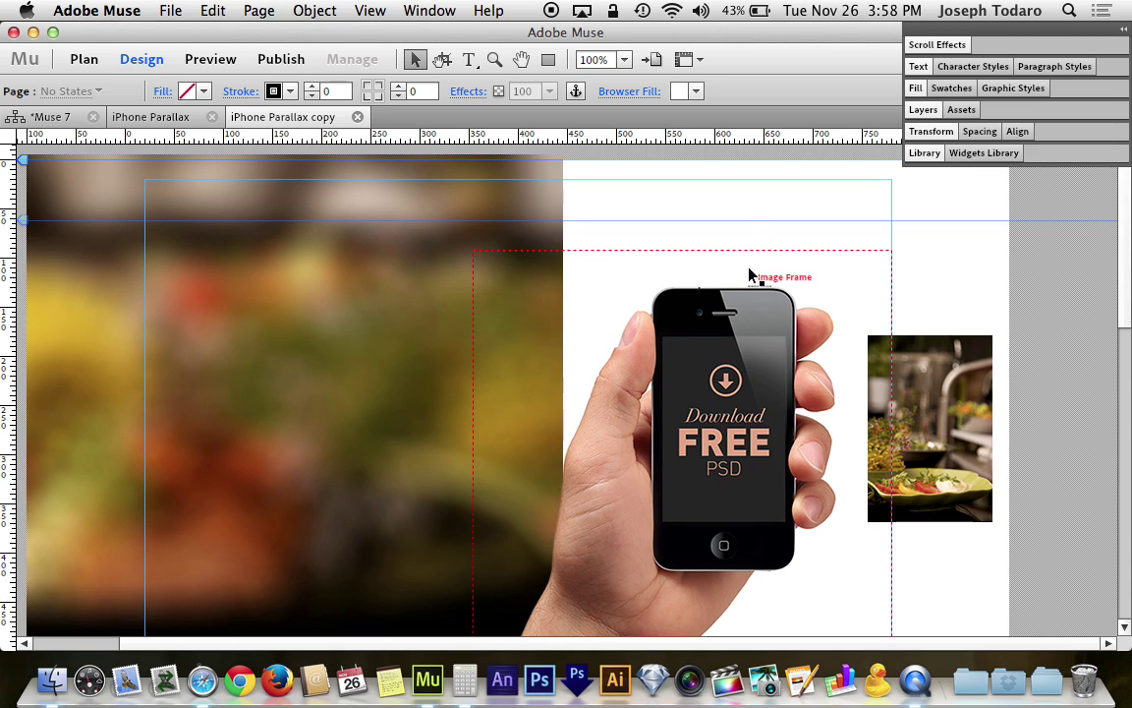
Inspect the blurred rectangle, phone frame and food photo, nudging the blurred rectangle down about 5 px
scroll(758, 239, "down", 2)
scroll(757, 240, "up", 2)
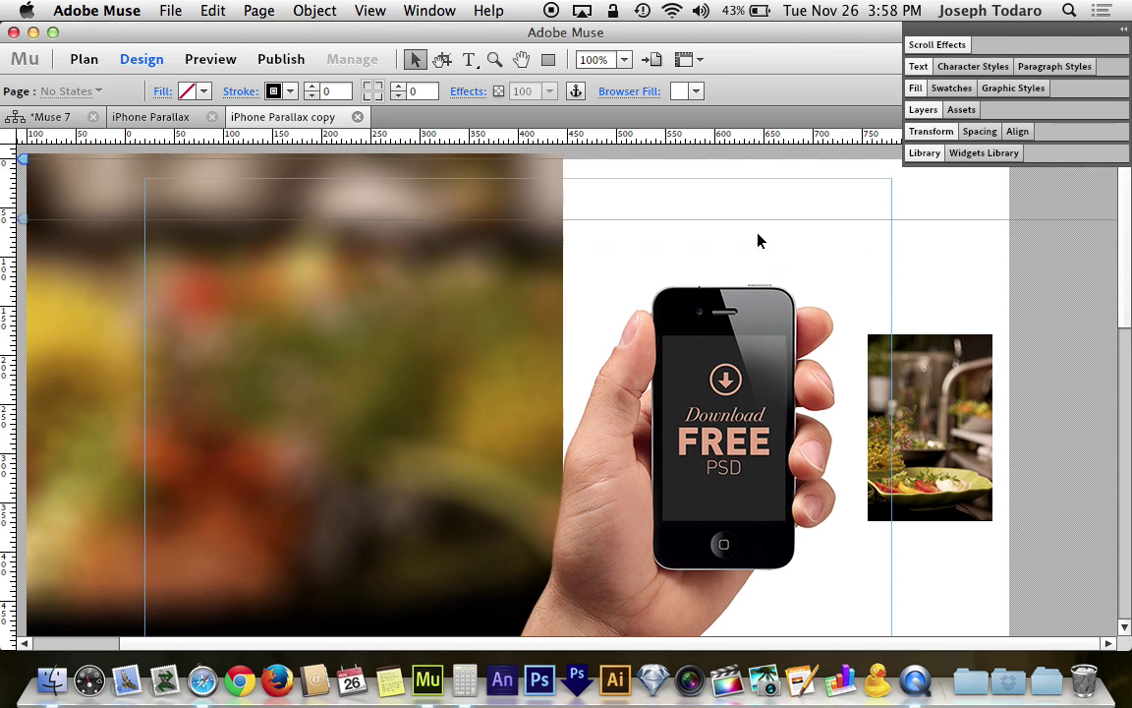
left_click(468, 255)
left_click(691, 381)
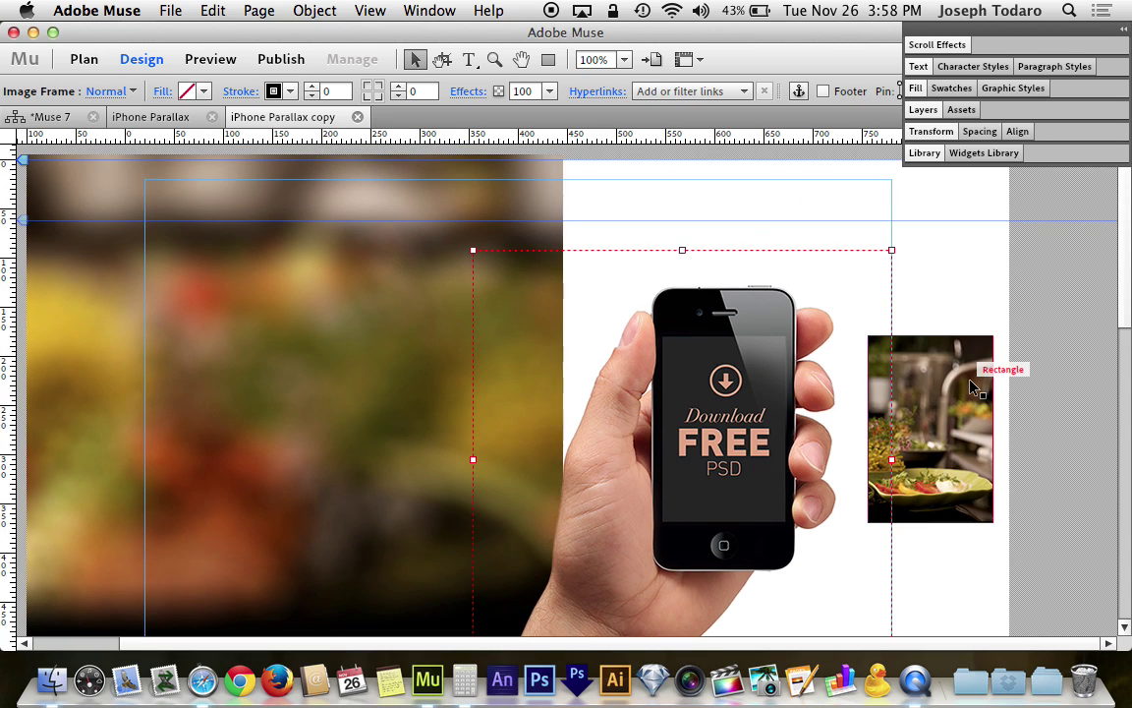
left_click(871, 374)
left_click(739, 224)
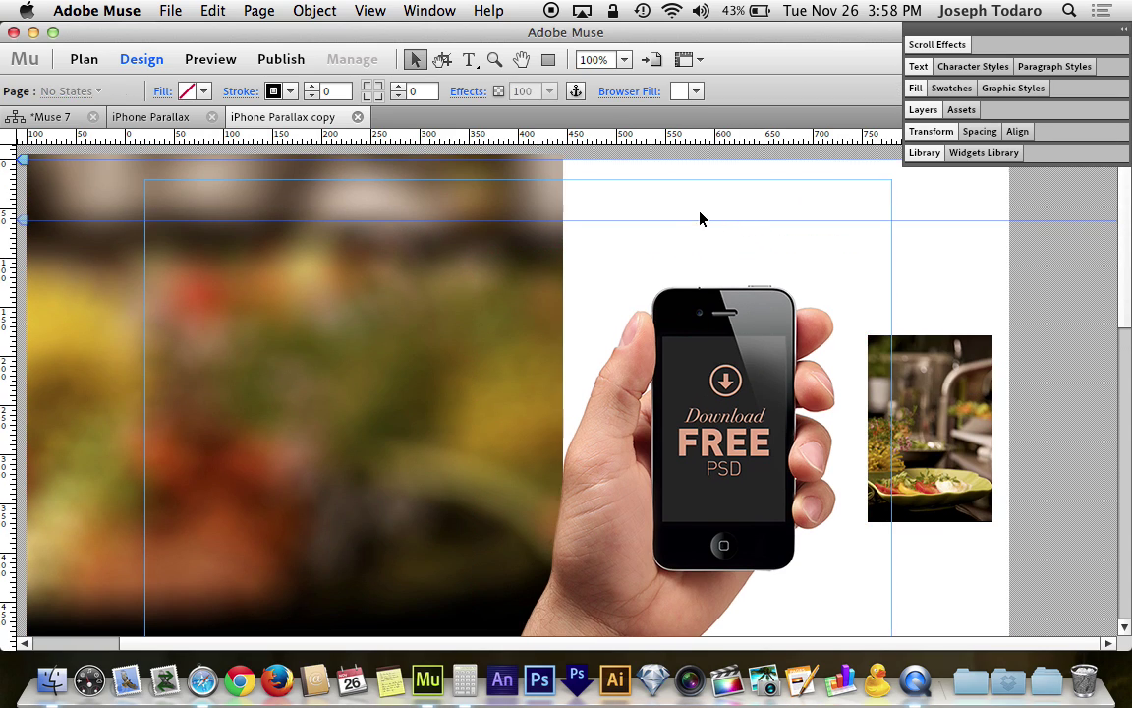
left_click(409, 247)
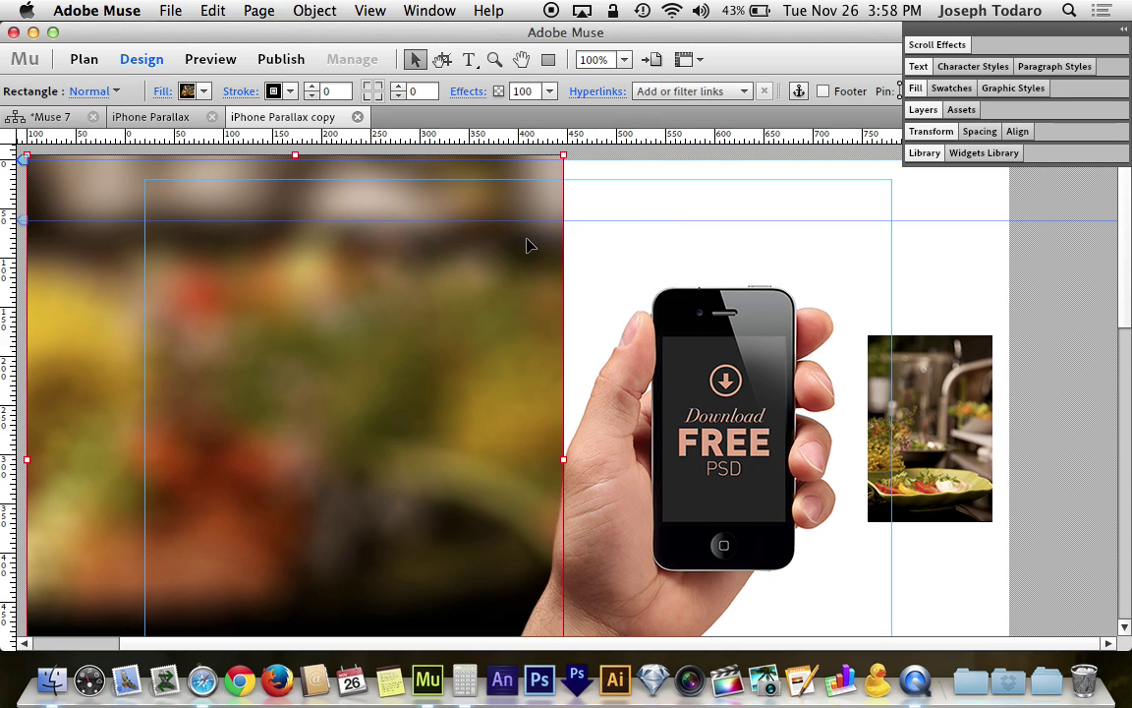
left_click_drag(513, 236, 511, 243)
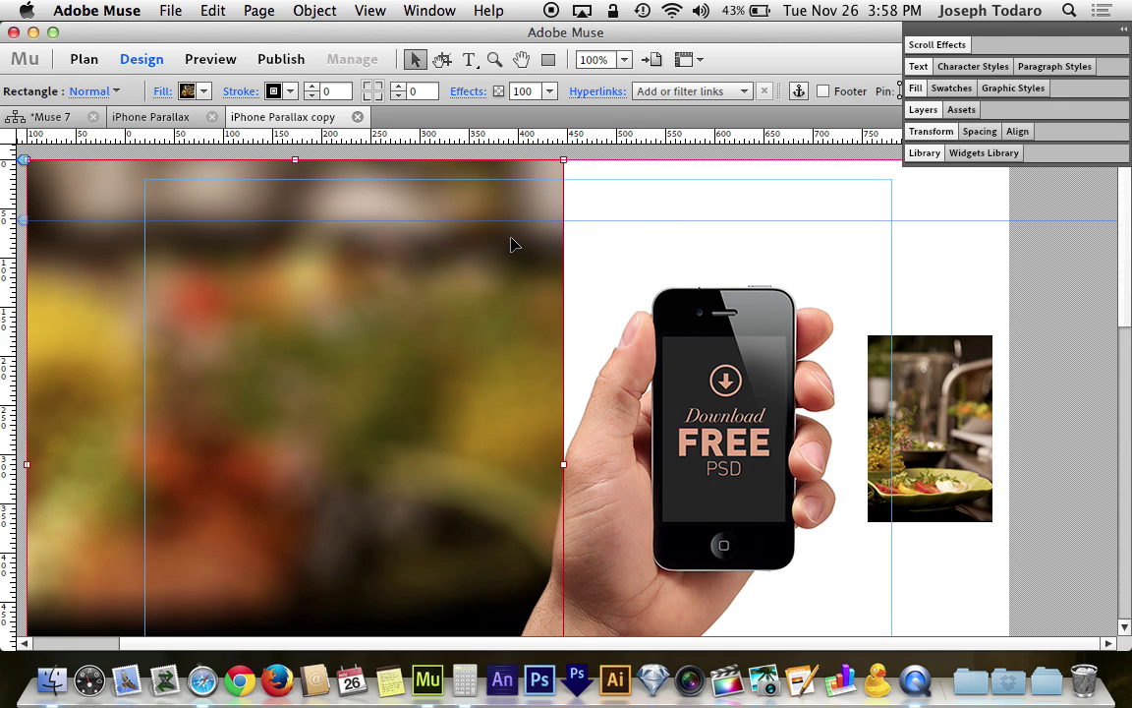
left_click(644, 200)
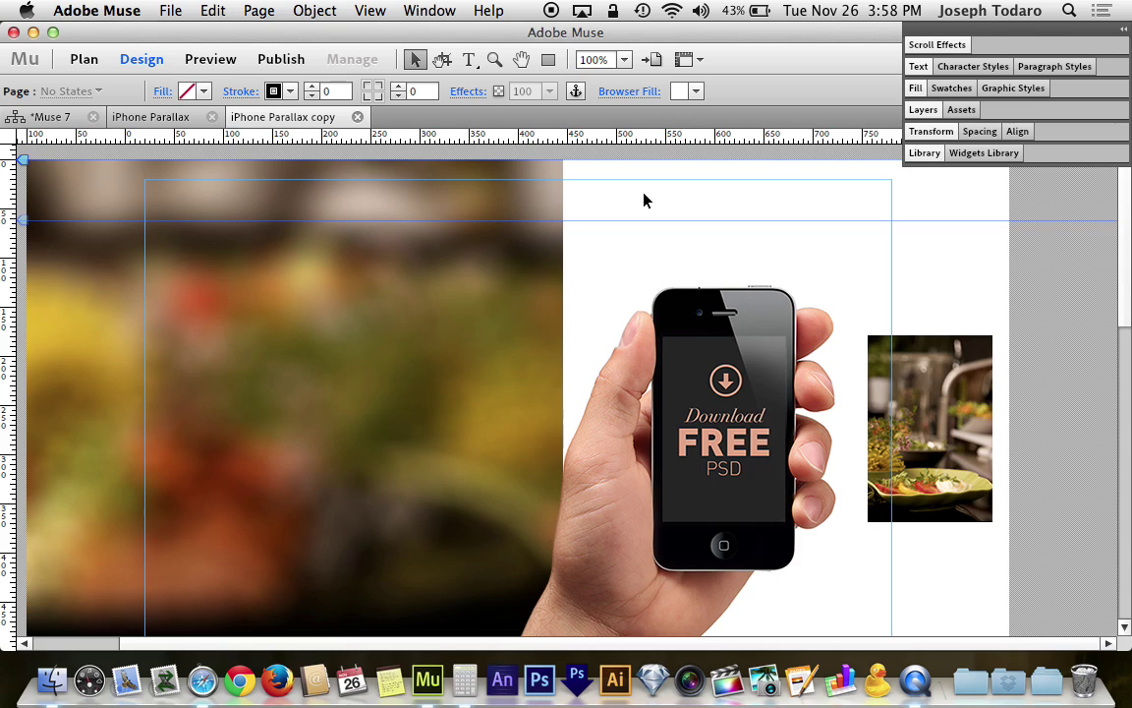
Reselect the blurred food rectangle and bring up its image fill settings
left_click(498, 244)
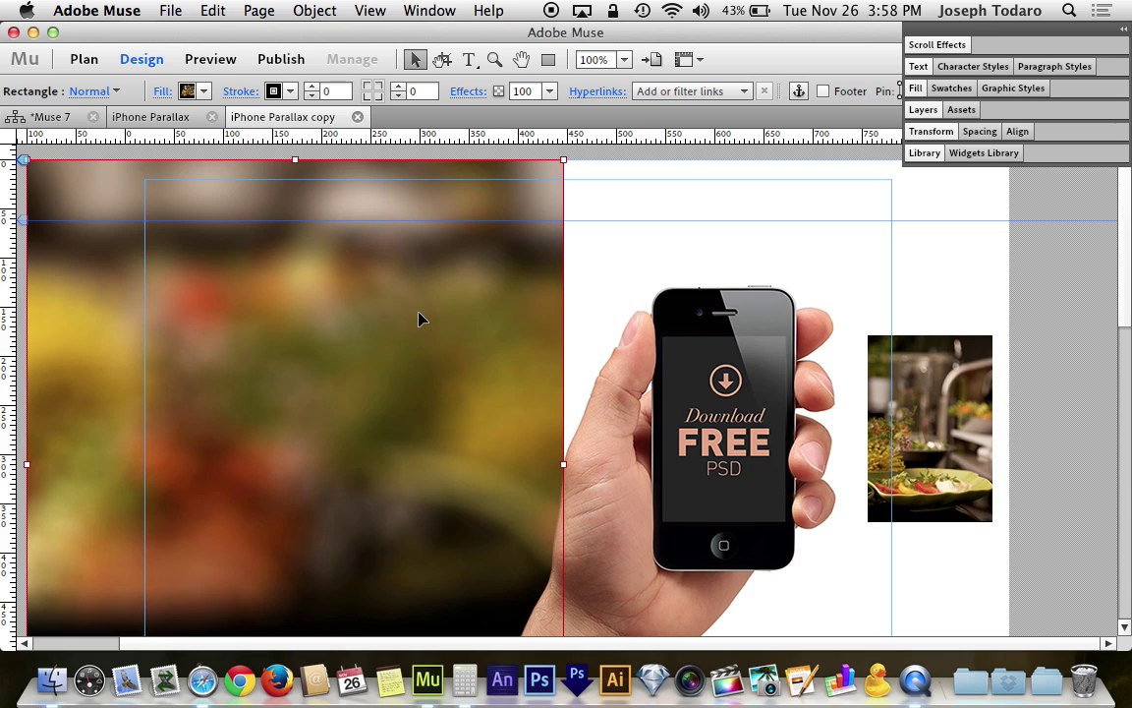
left_click(985, 398)
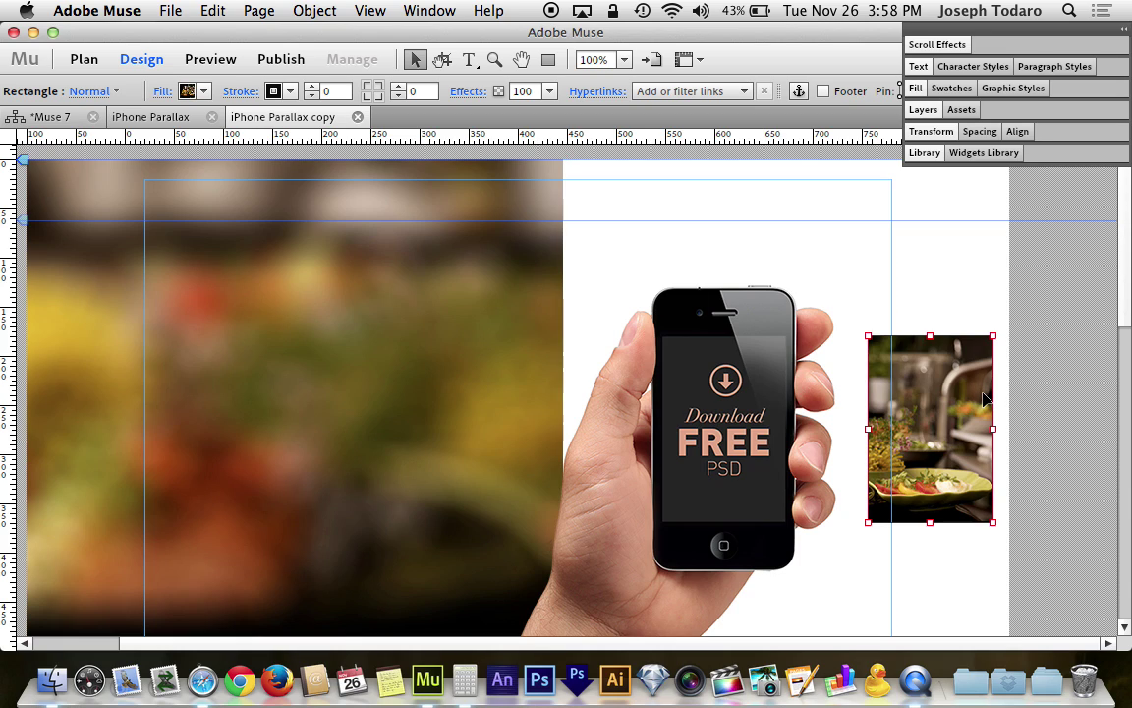
left_click(402, 306)
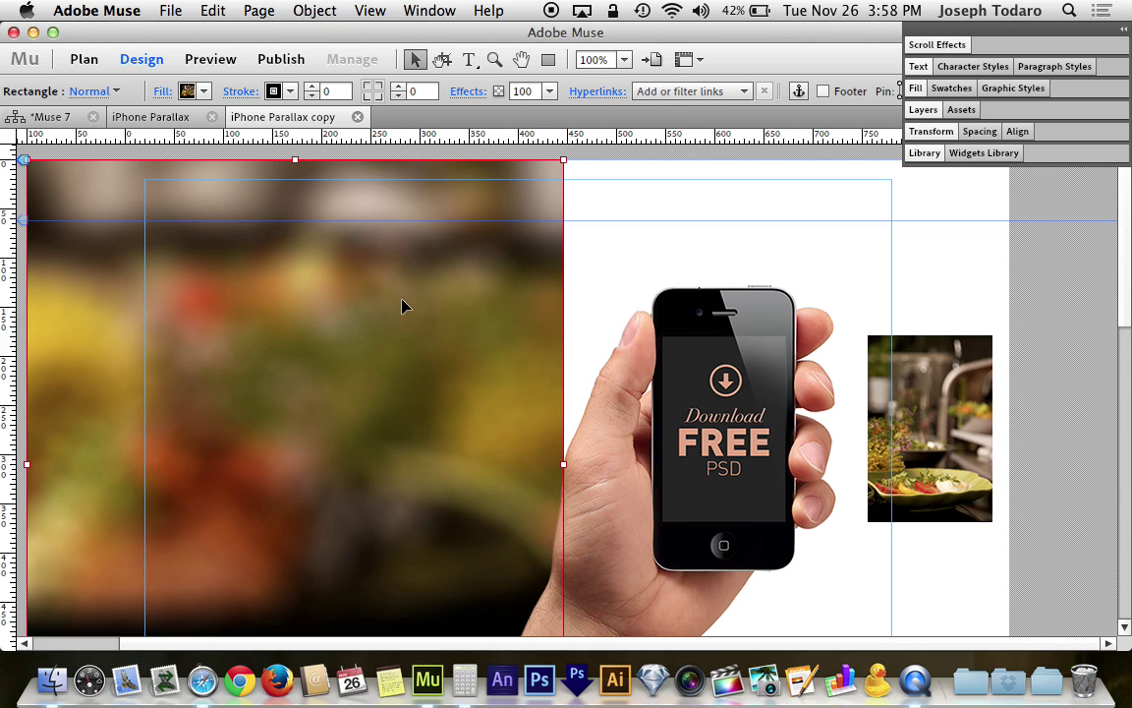
left_click(185, 92)
Stretch the blurred food backdrop out to the right and left page edges
left_click_drag(563, 464, 1010, 464)
scroll(563, 321, "down", 3)
scroll(557, 316, "up", 2)
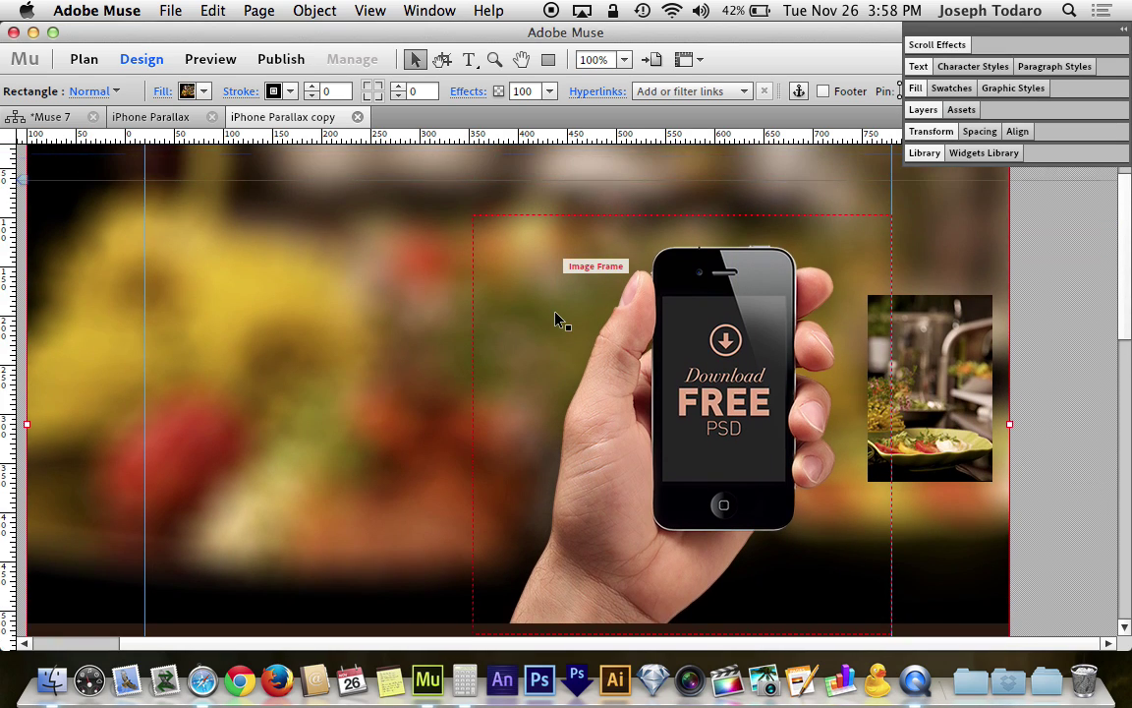
scroll(556, 315, "up", 1)
scroll(557, 319, "down", 2)
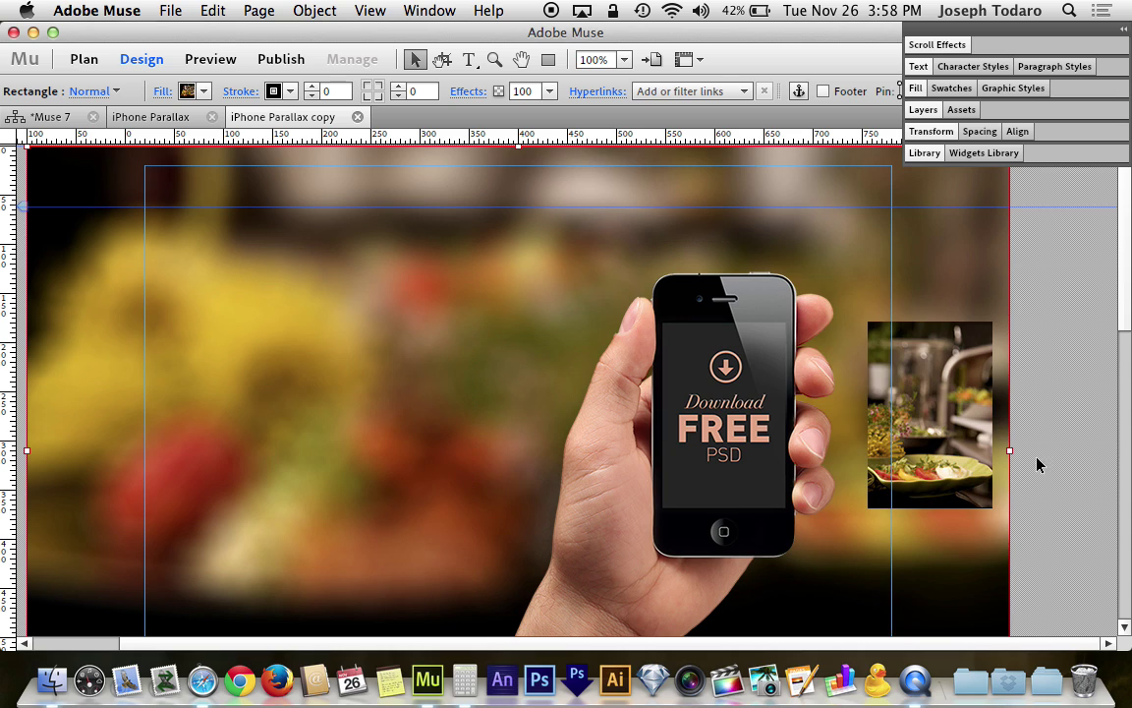
left_click_drag(1009, 450, 1010, 450)
left_click_drag(26, 450, 173, 457)
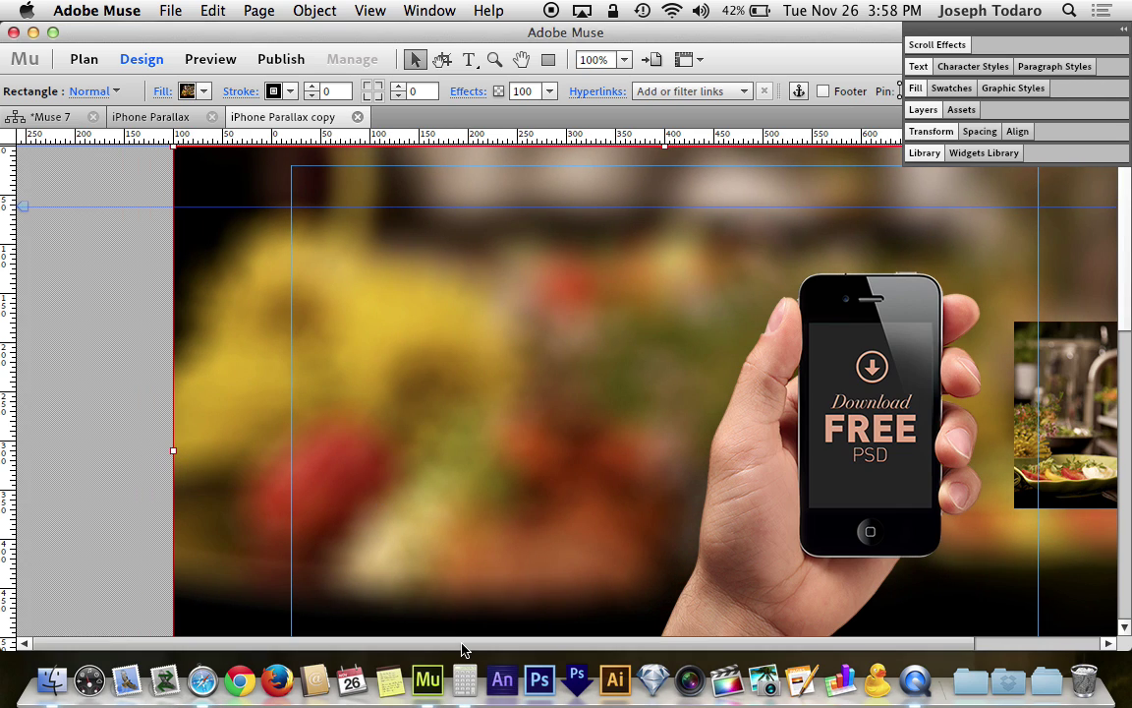
Move the small food photo onto the phone's screen
left_click_drag(462, 645, 642, 645)
left_click(968, 412)
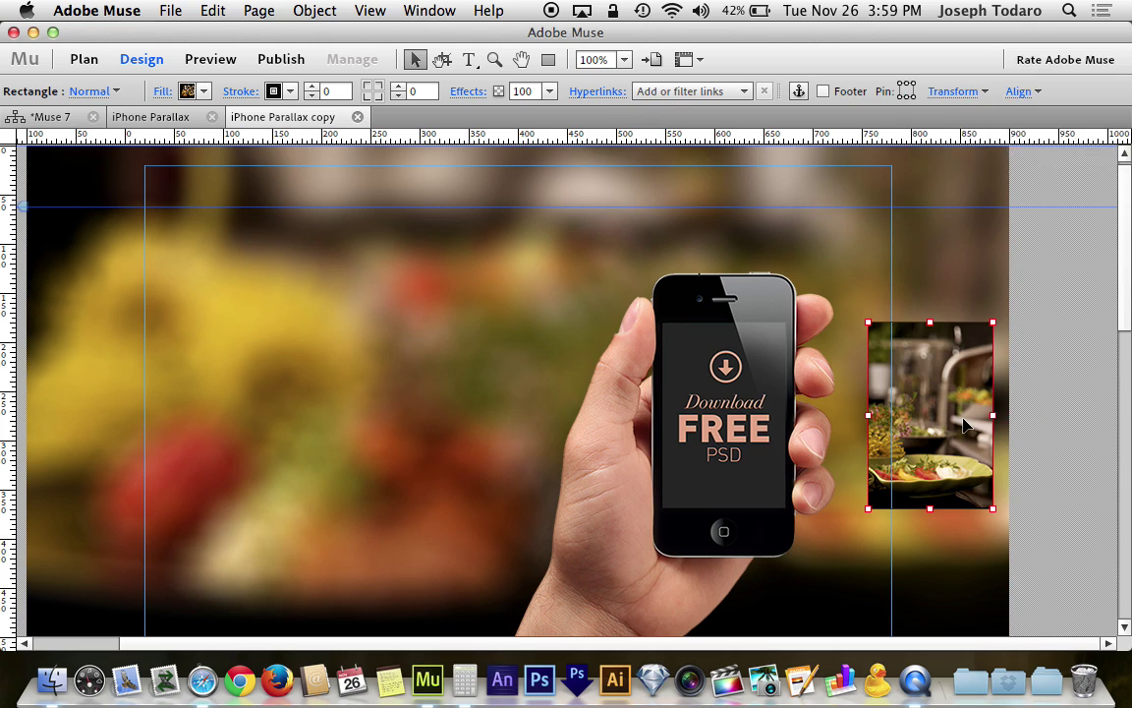
left_click_drag(963, 422, 758, 425)
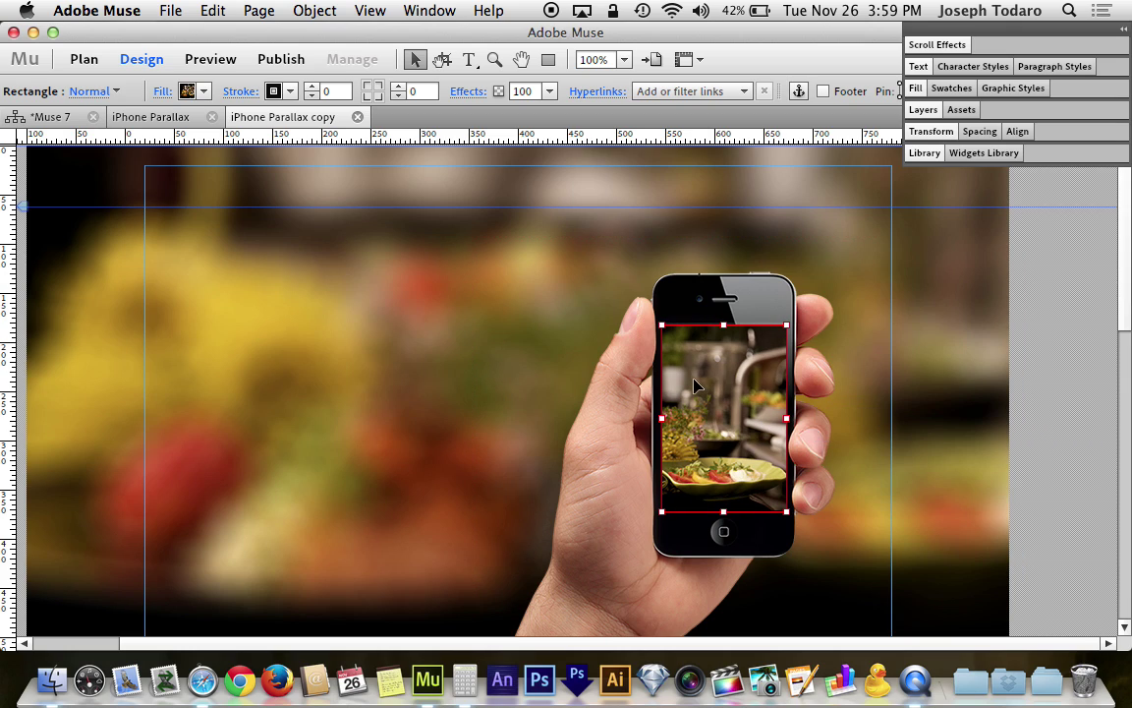
Nudge the phone-screen food photo up one pixel and deselect to check its fit
left_click(1091, 401)
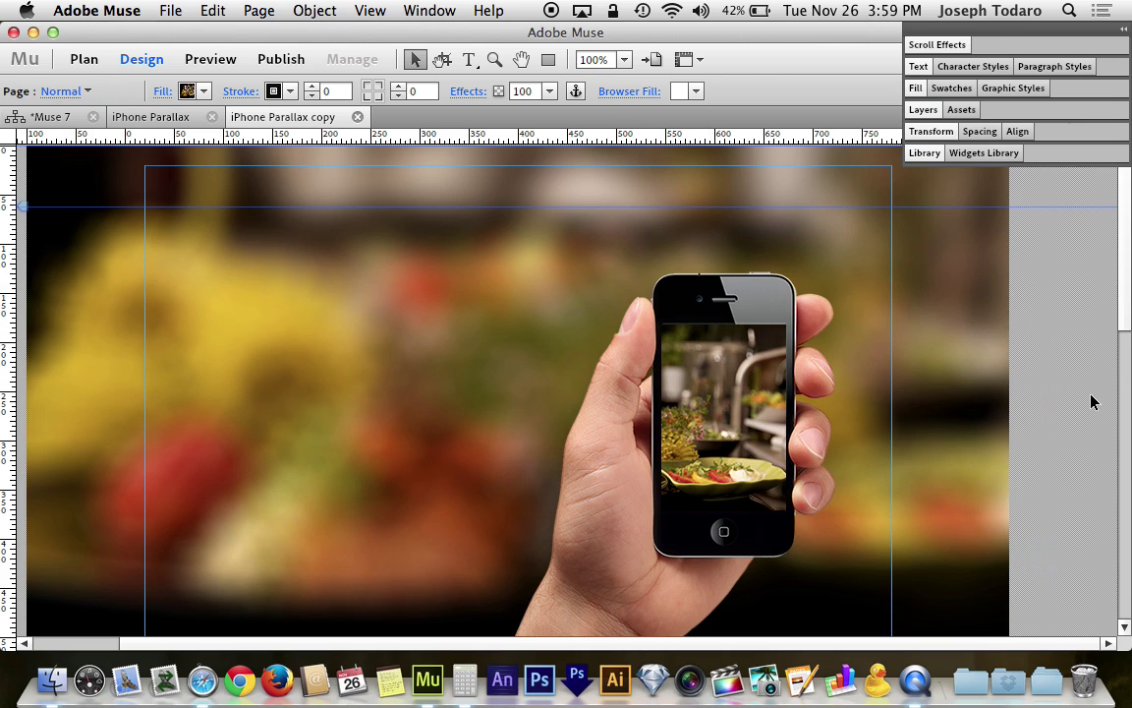
left_click(686, 407)
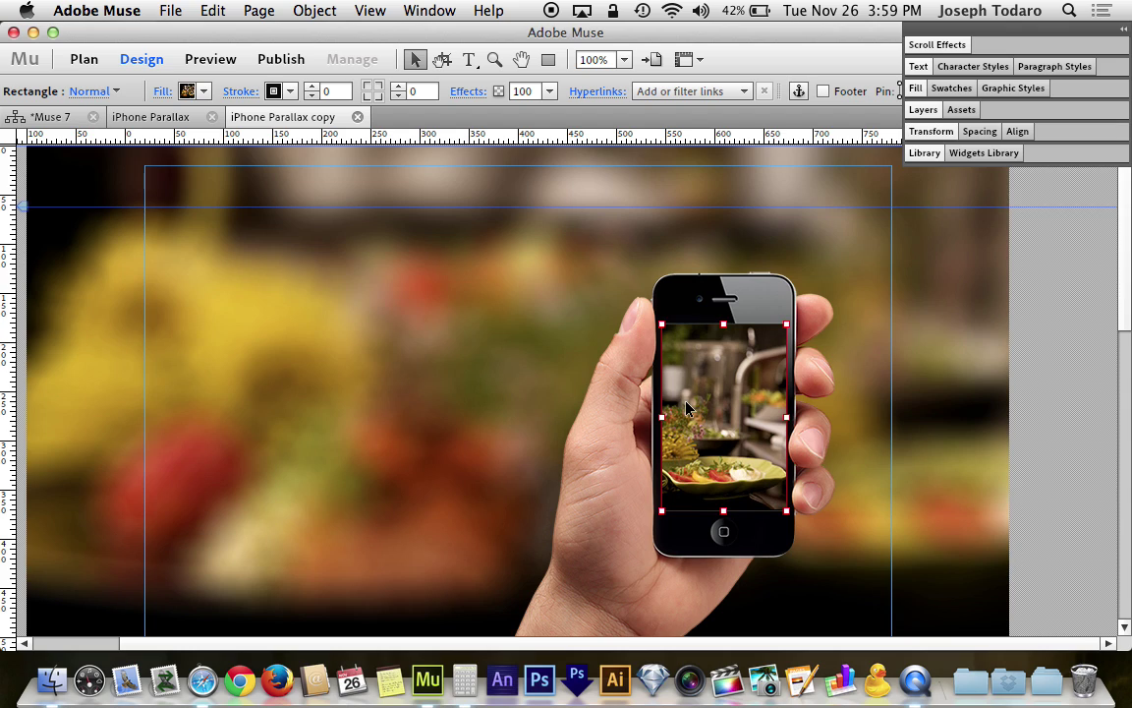
key("Up")
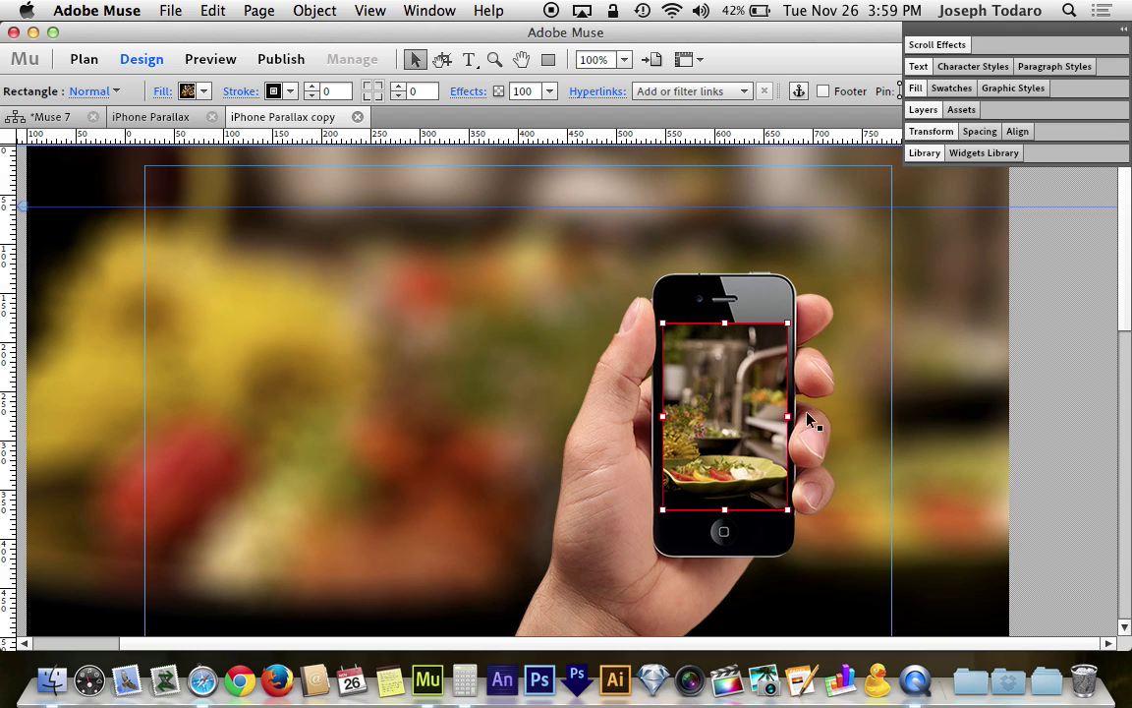
left_click(1069, 421)
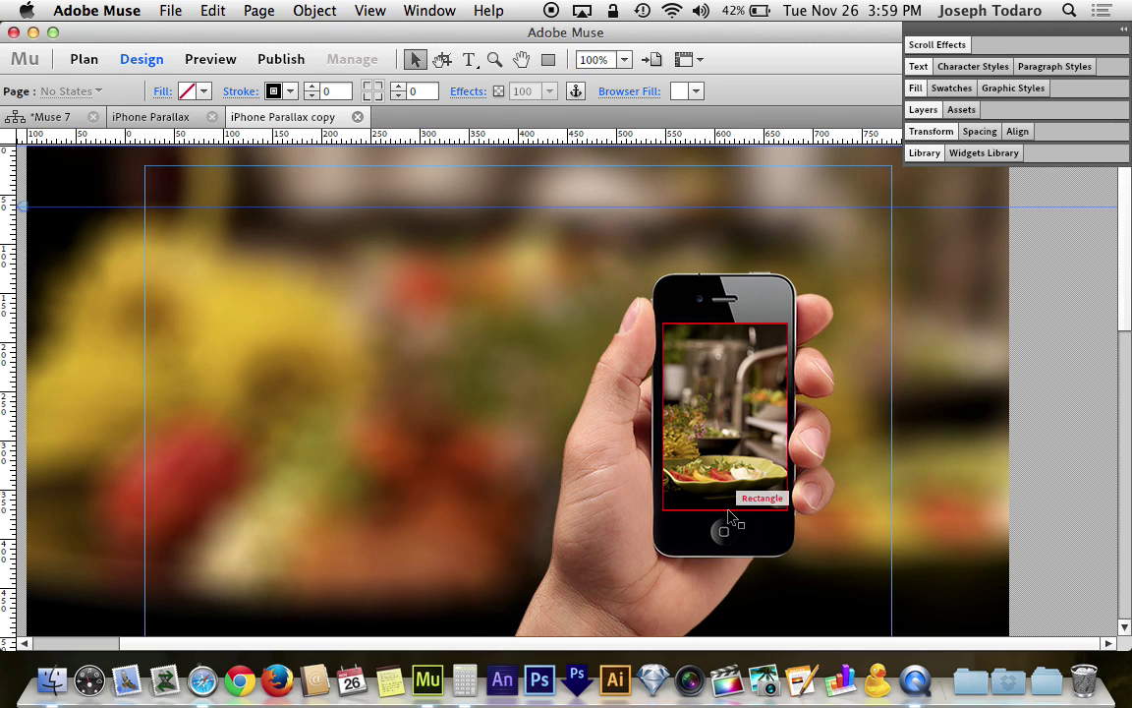
scroll(751, 386, "down", 3)
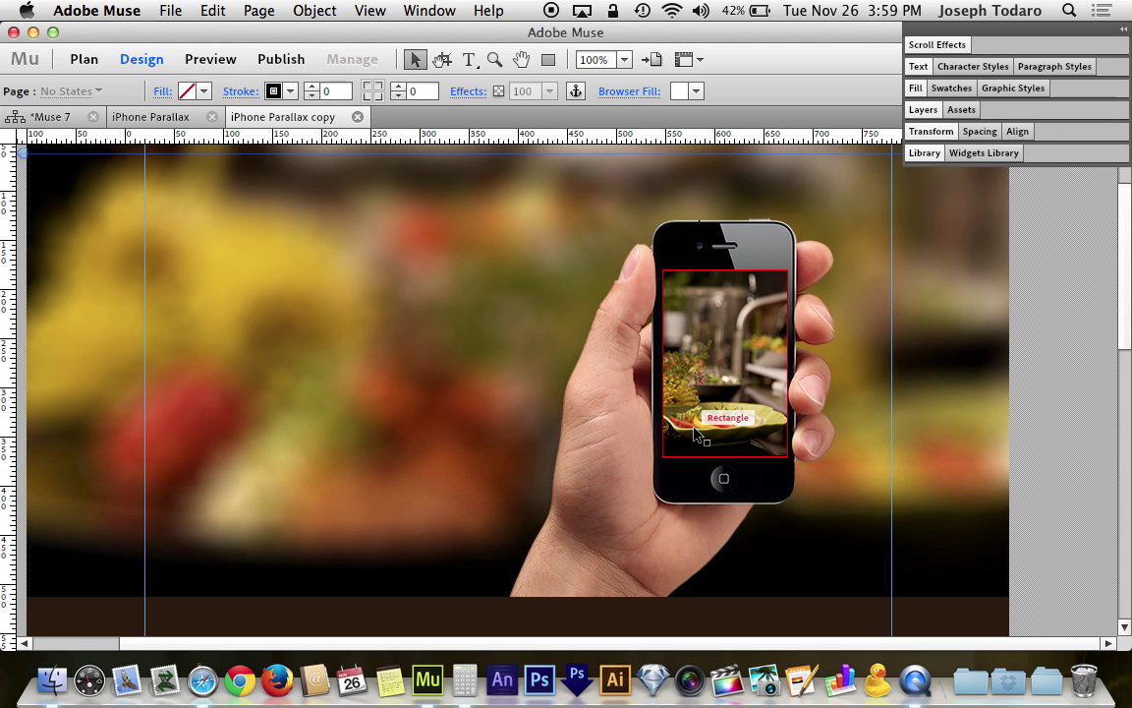
Switch to the Finder window of the iPhone Scroller folder using Mission Control
key("ctrl+Up")
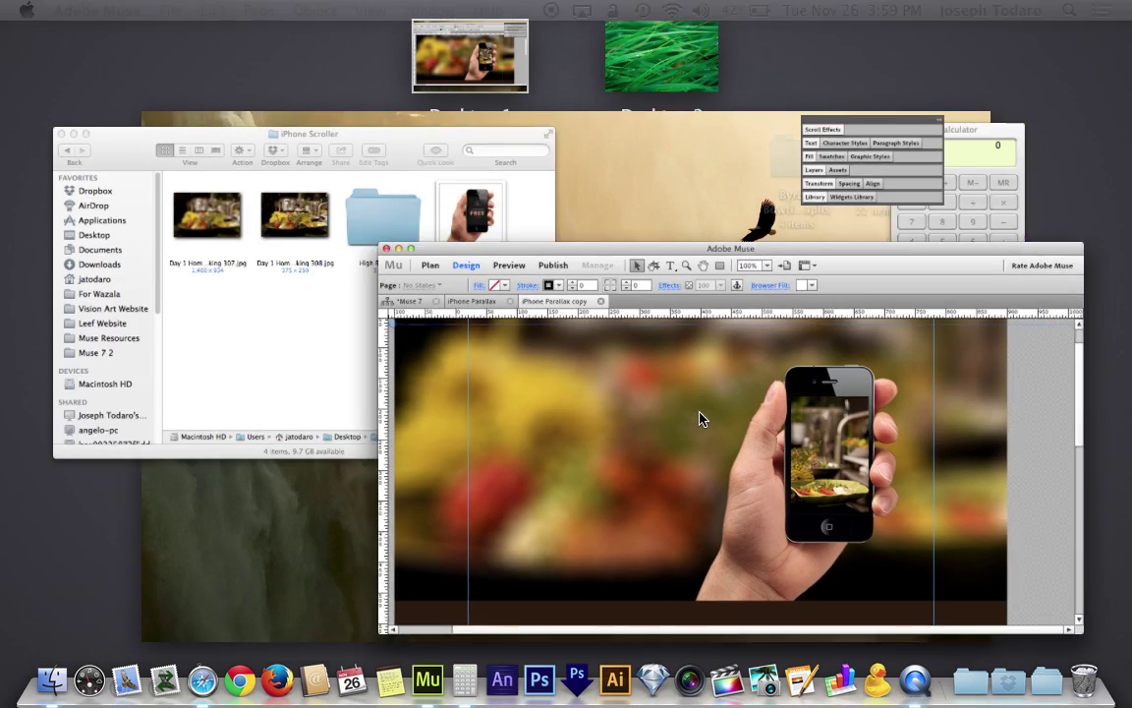
left_click(403, 339)
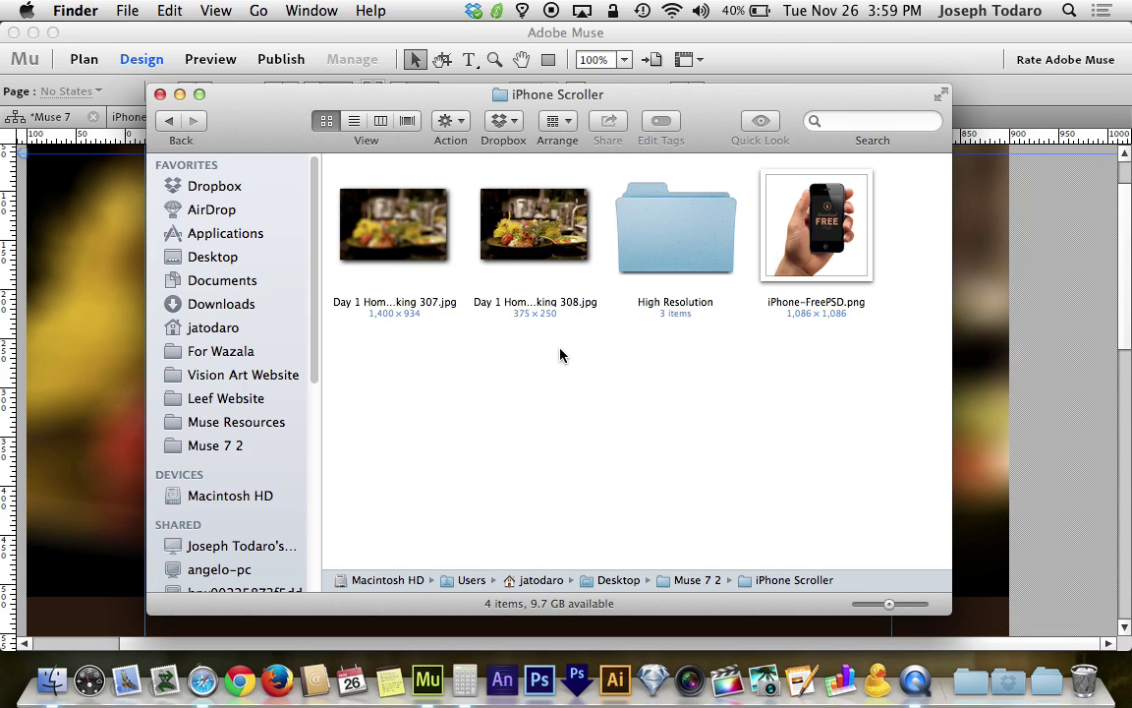
Try several Fill position anchors for the blurred backdrop, settling lower to show the flowers
left_click(1028, 321)
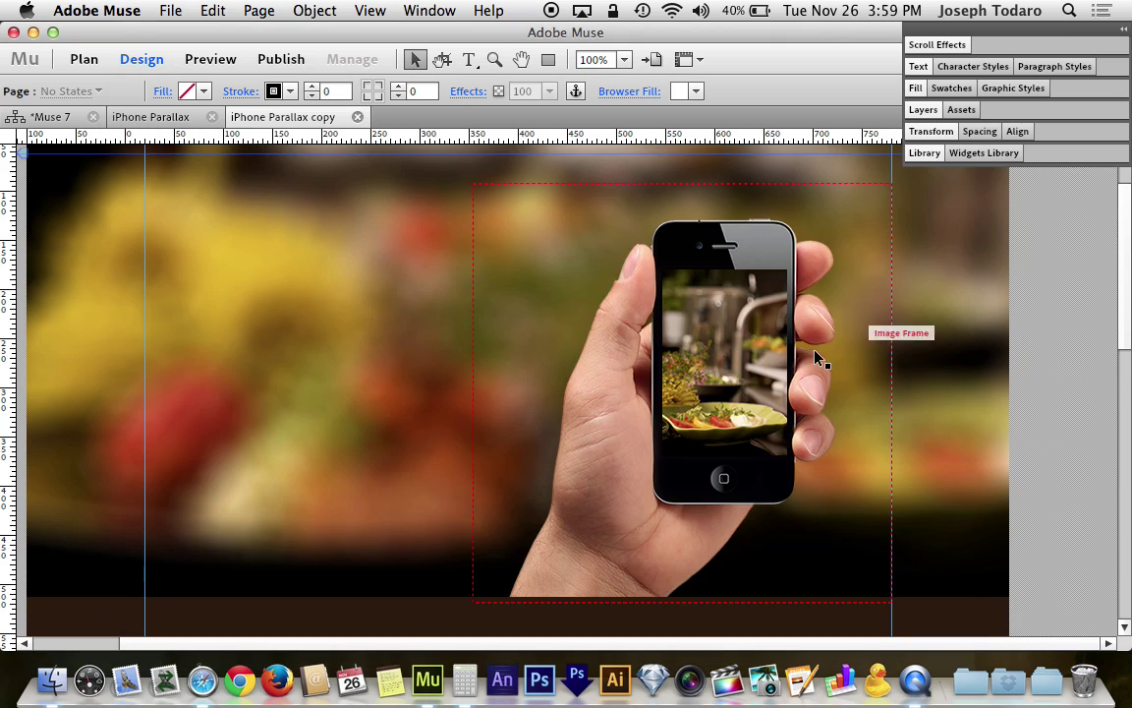
left_click(739, 366)
left_click(452, 294)
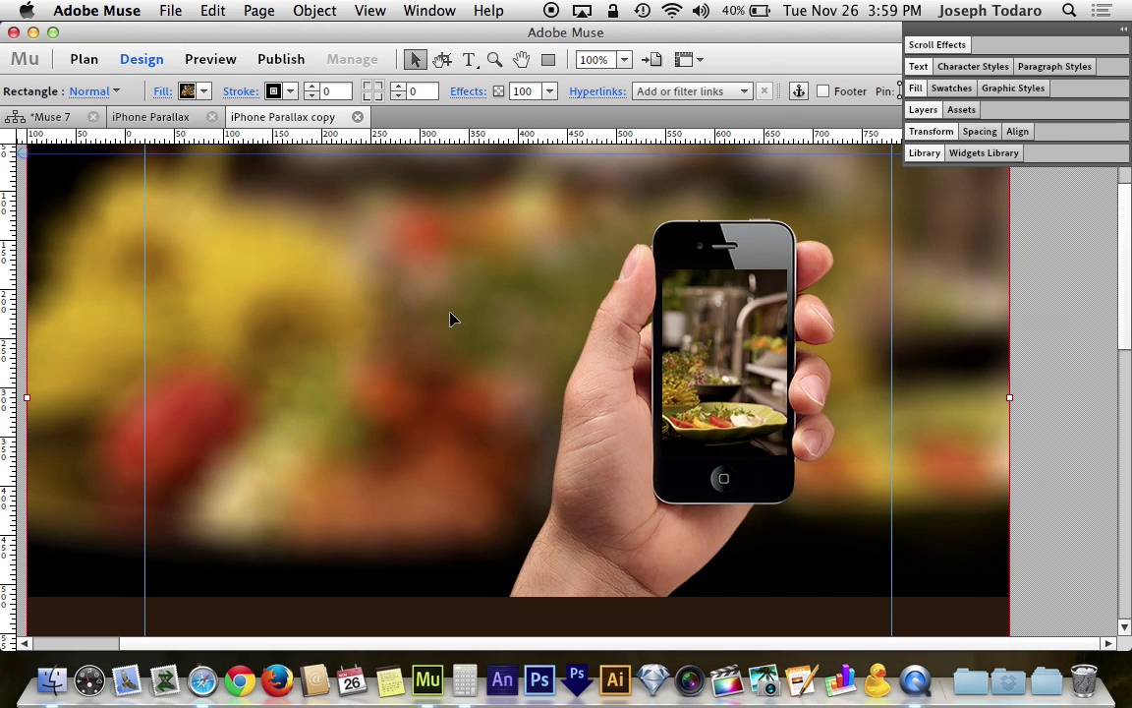
left_click(163, 91)
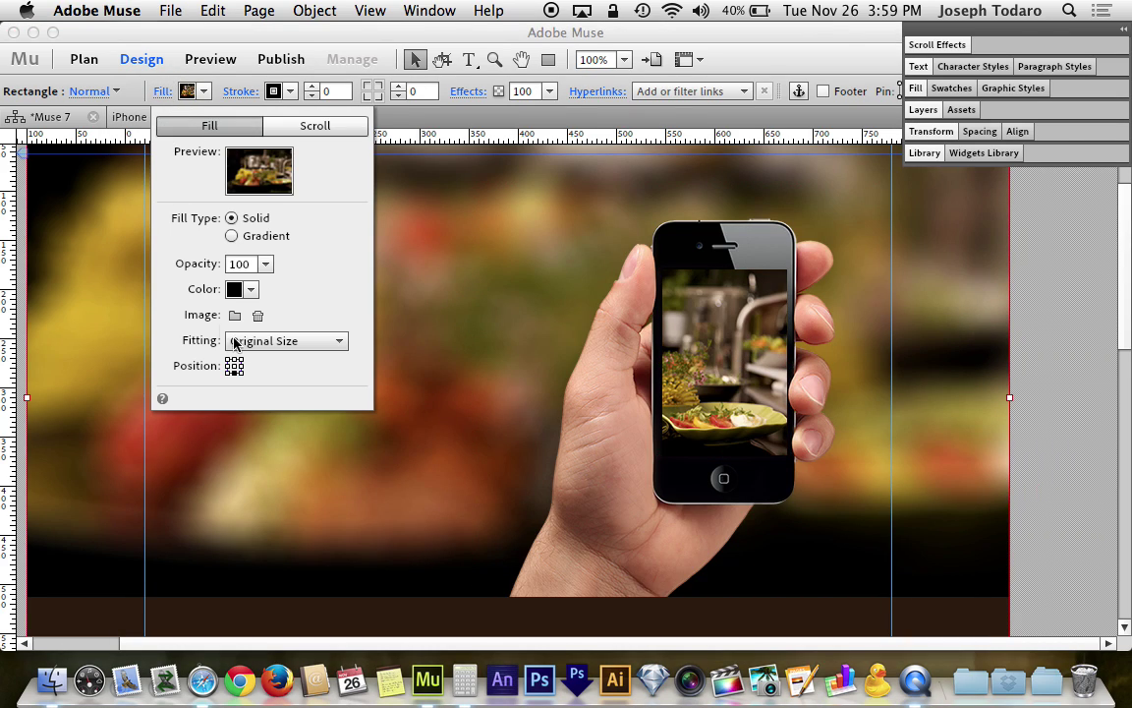
left_click(232, 369)
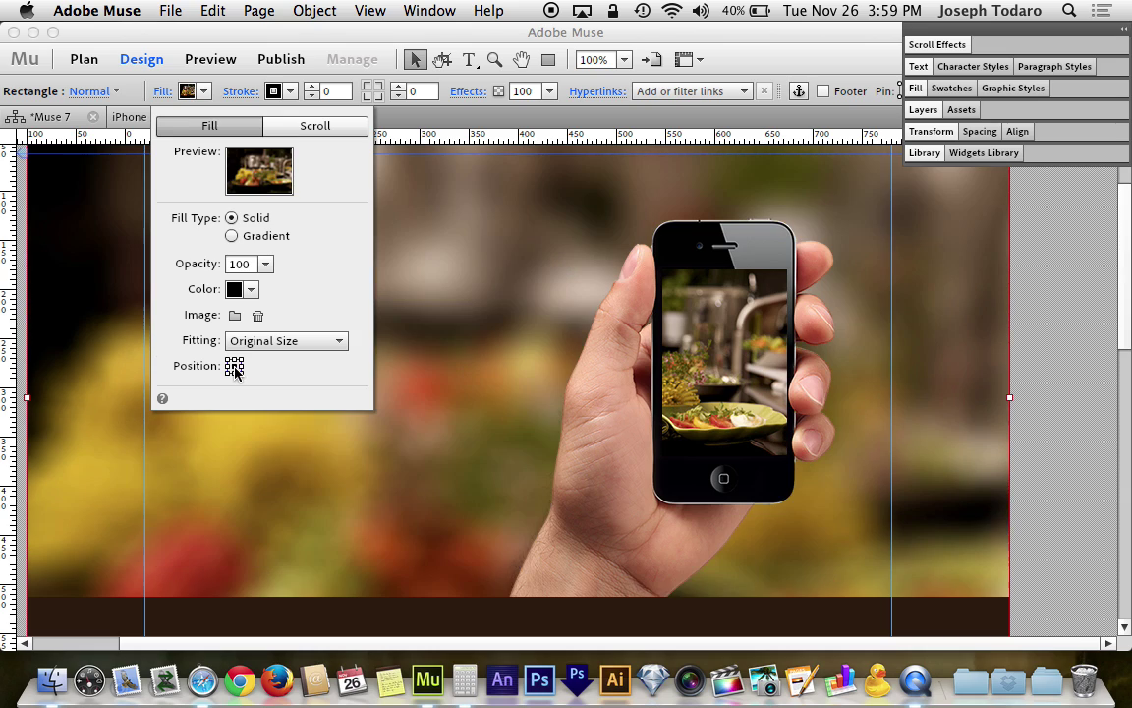
left_click(234, 366)
left_click(234, 360)
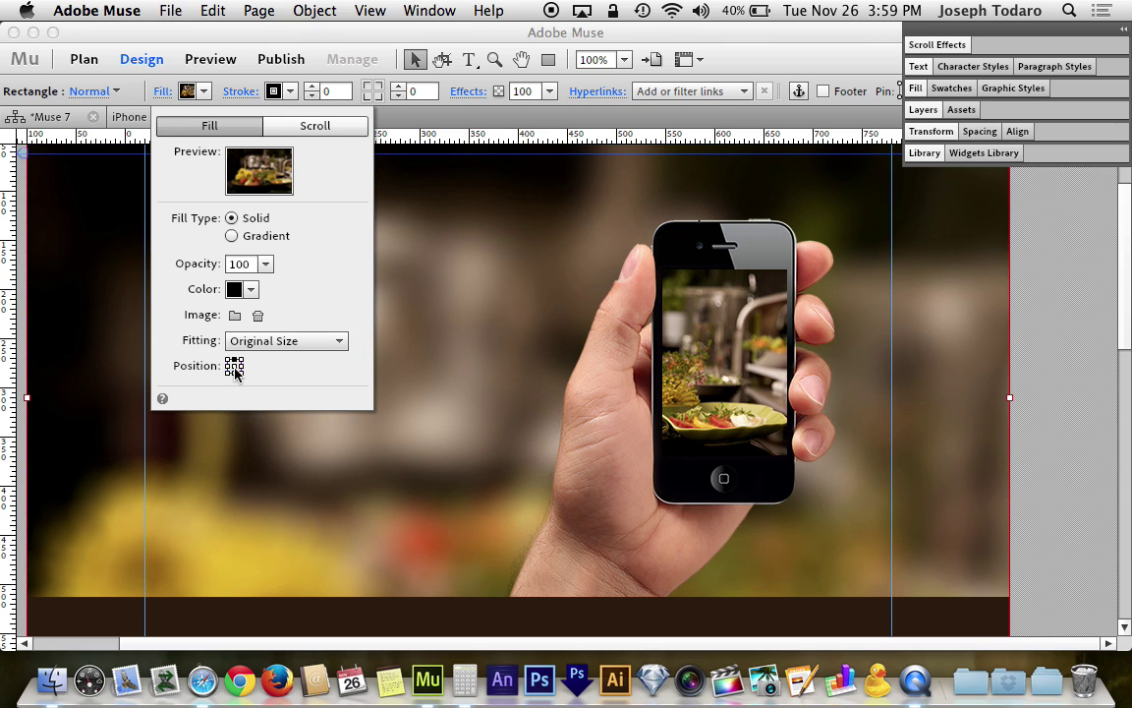
left_click(233, 372)
left_click(234, 372)
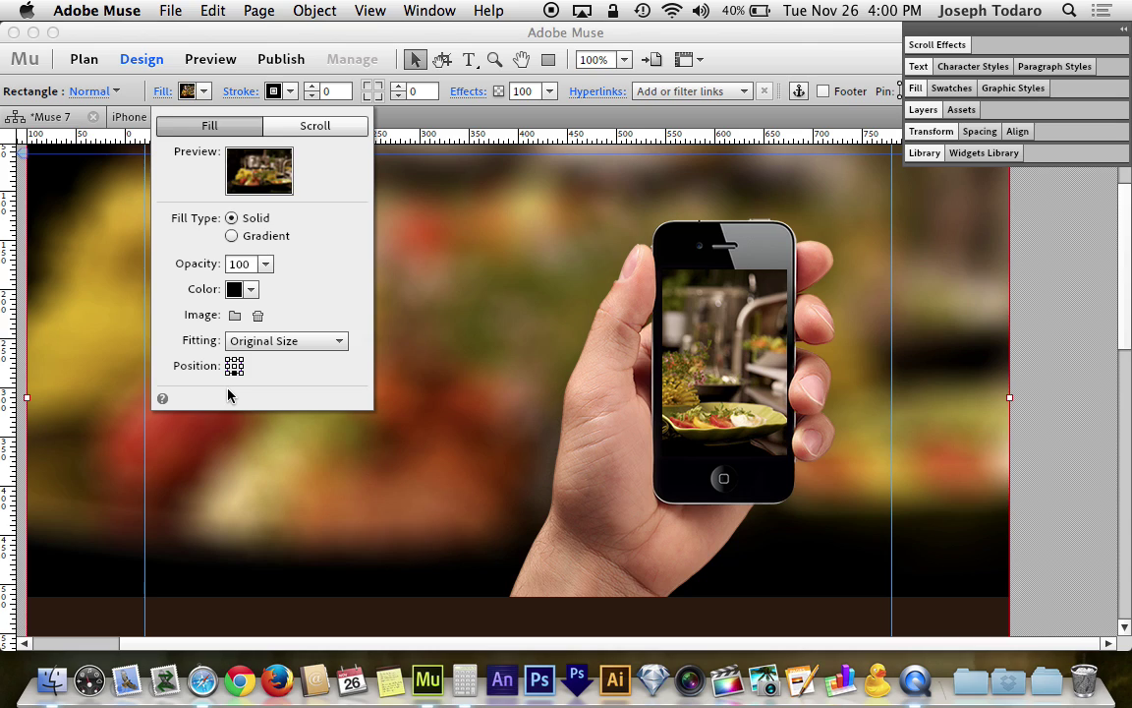
left_click(1048, 382)
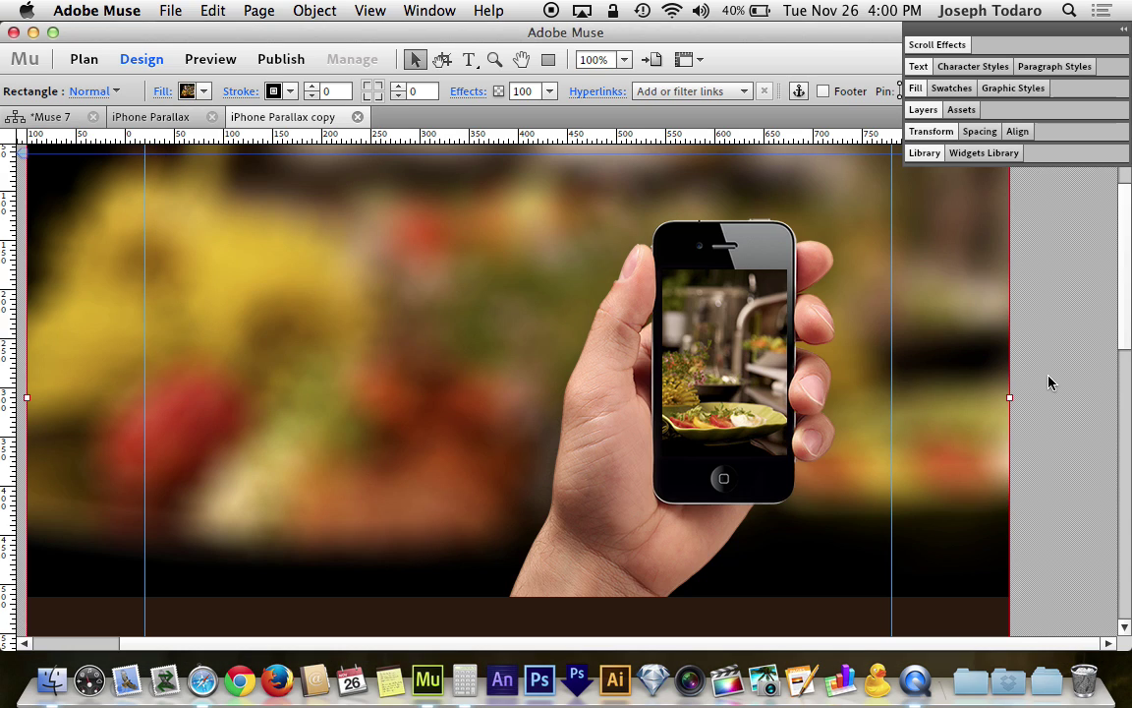
left_click(1048, 384)
scroll(739, 302, "down", 5)
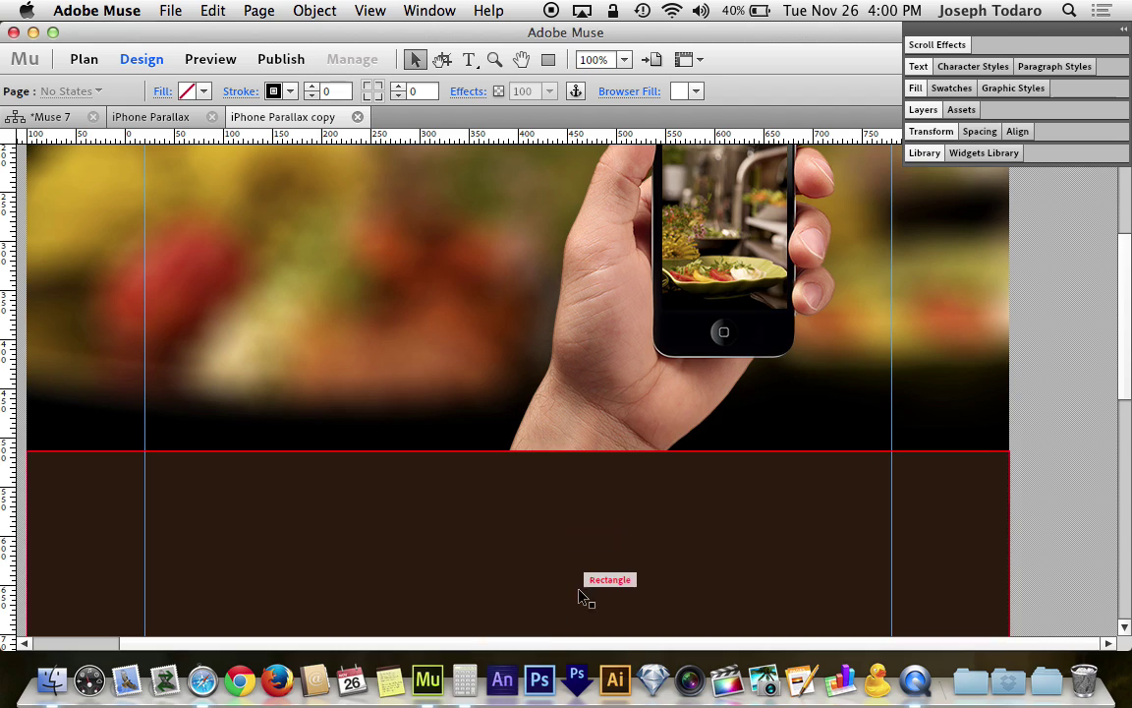
scroll(576, 543, "down", 2)
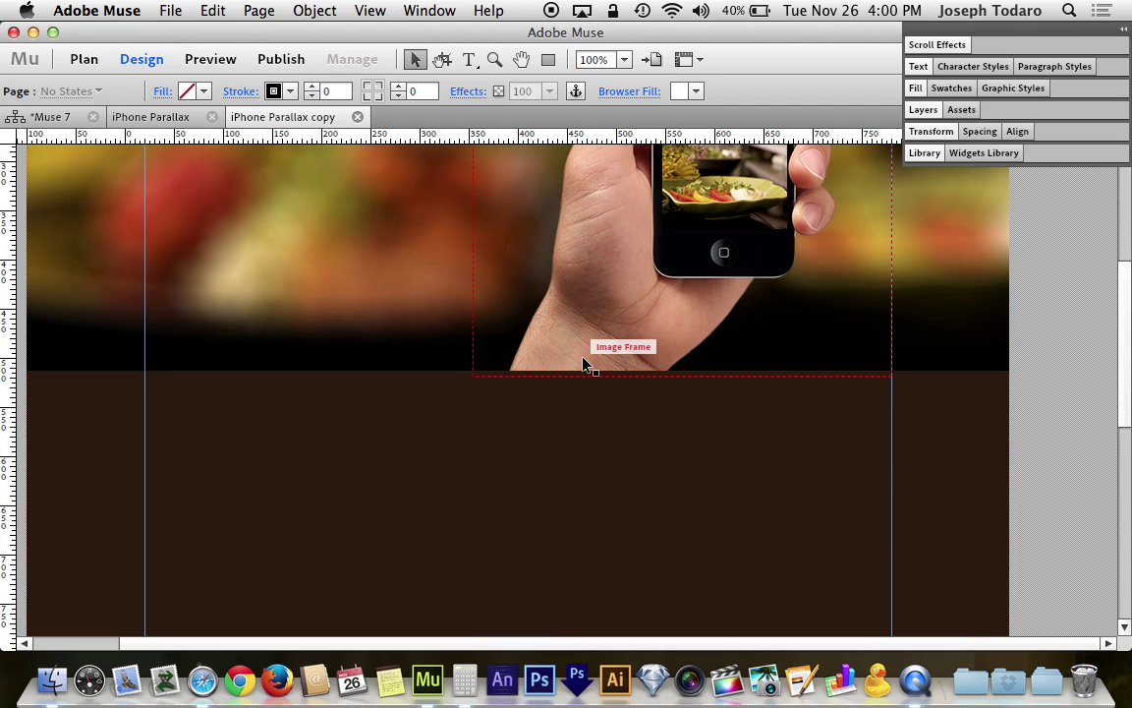
scroll(630, 462, "up", 4)
left_click(611, 399)
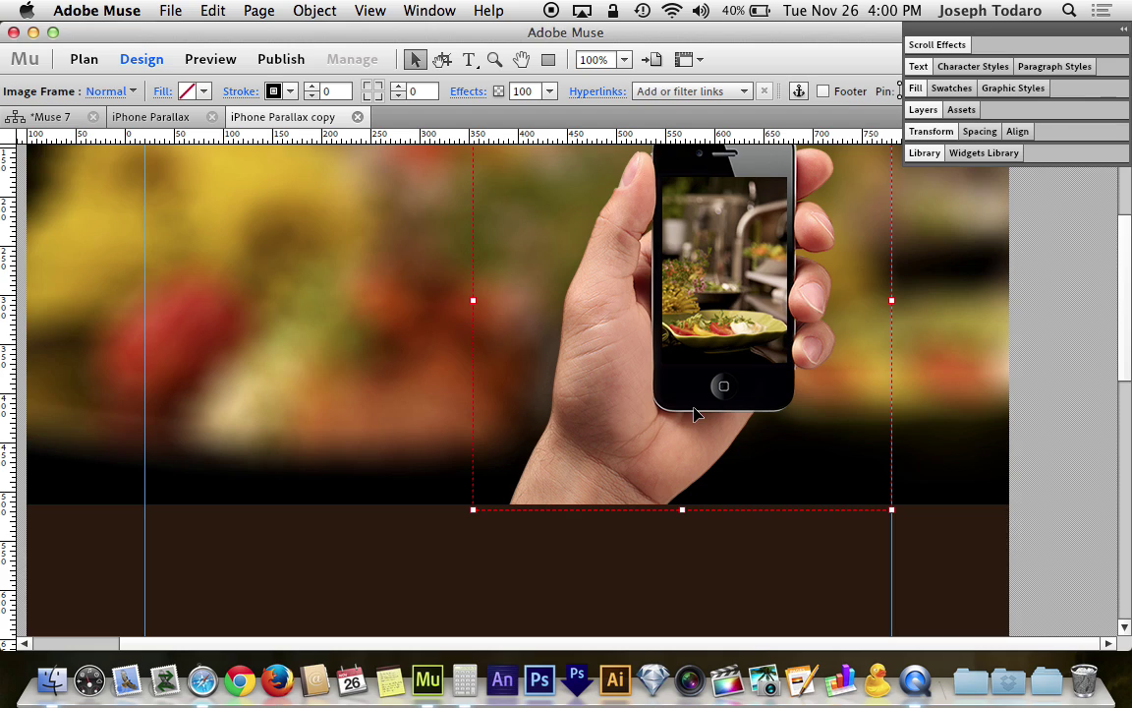
scroll(607, 488, "up", 3)
scroll(606, 488, "down", 2)
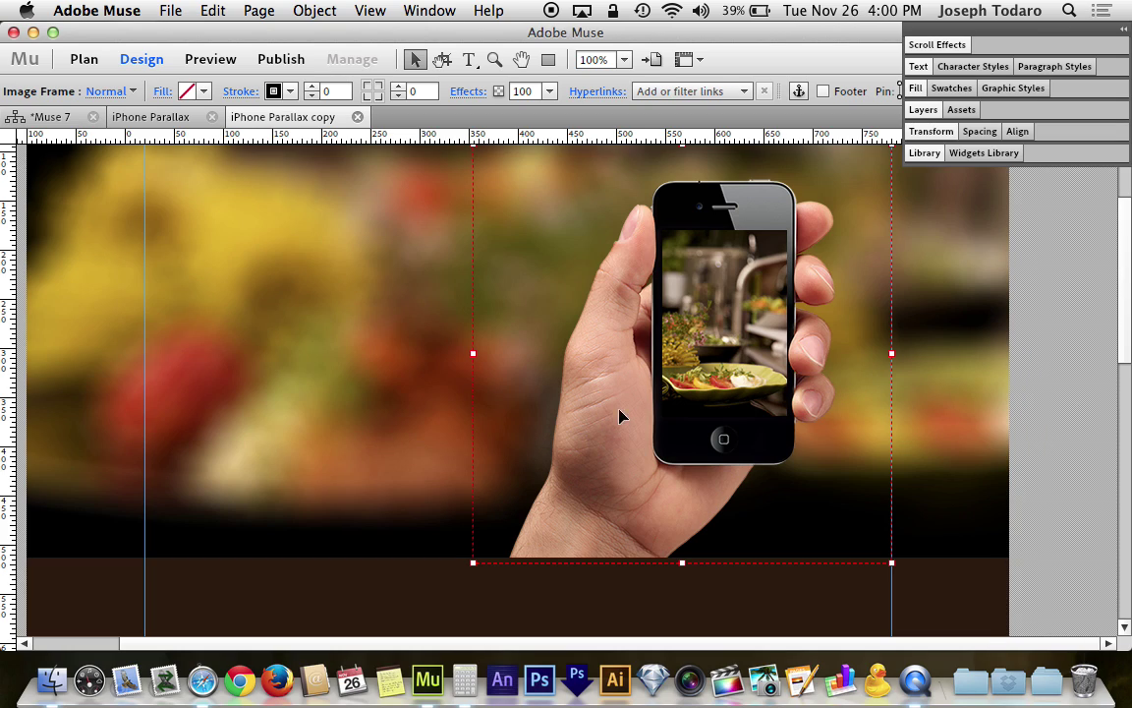
scroll(617, 476, "up", 2)
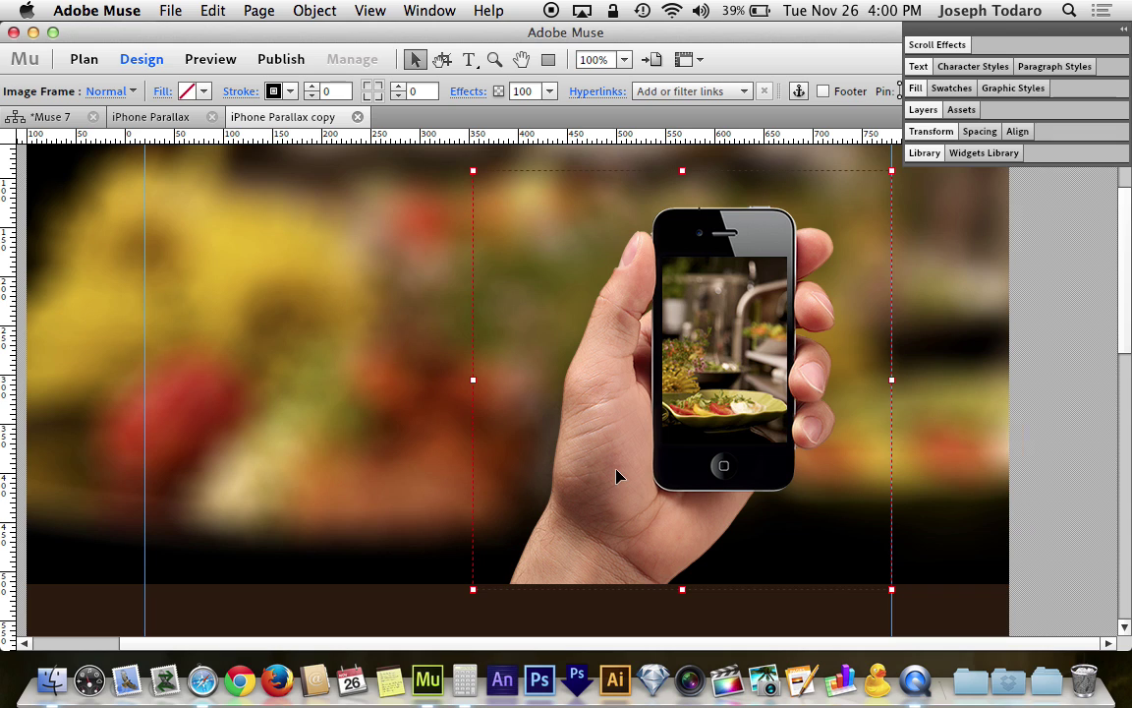
key("ctrl+Up")
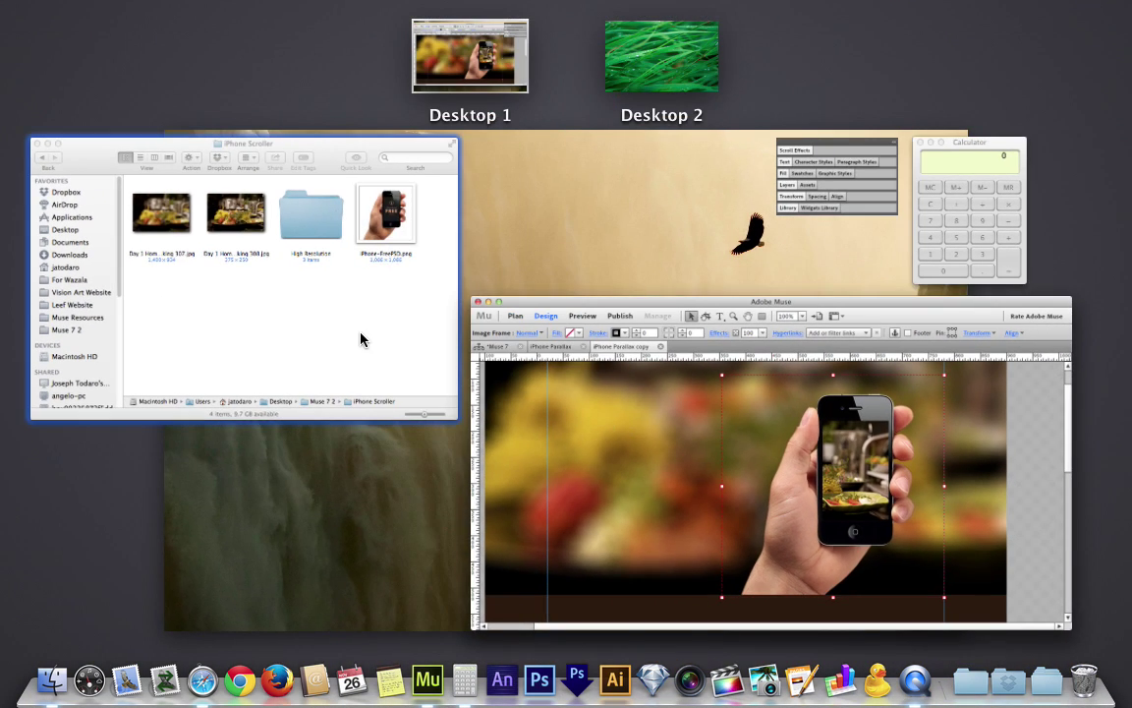
left_click(361, 339)
left_click(855, 256)
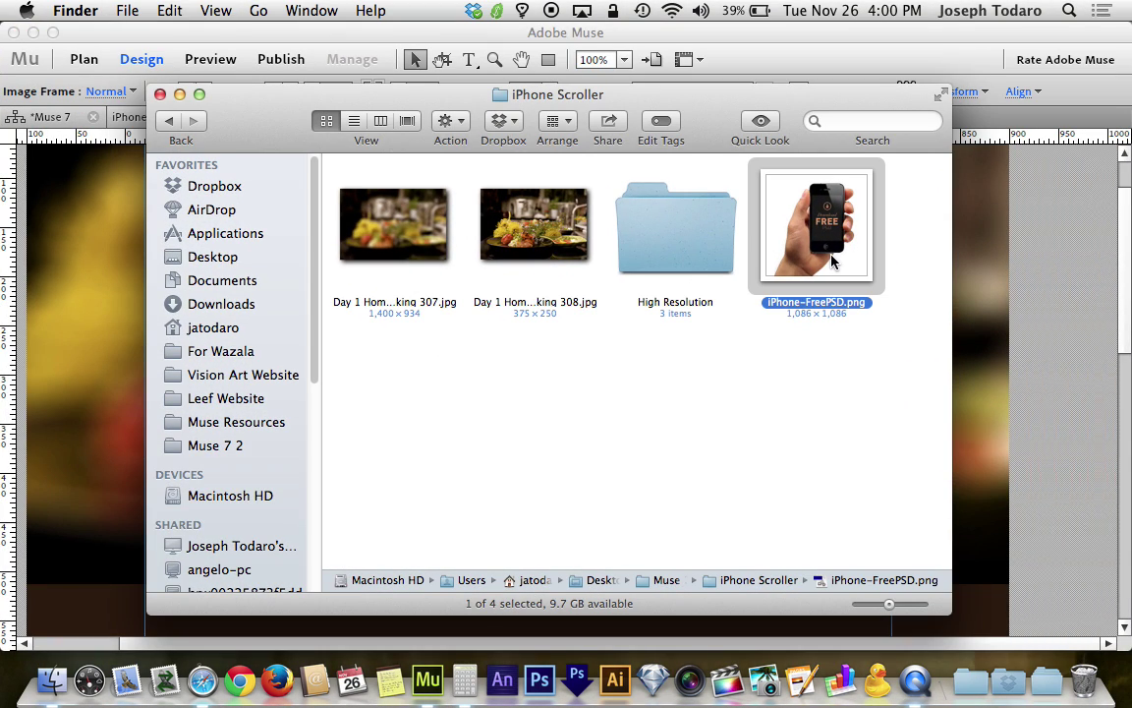
left_click(1066, 270)
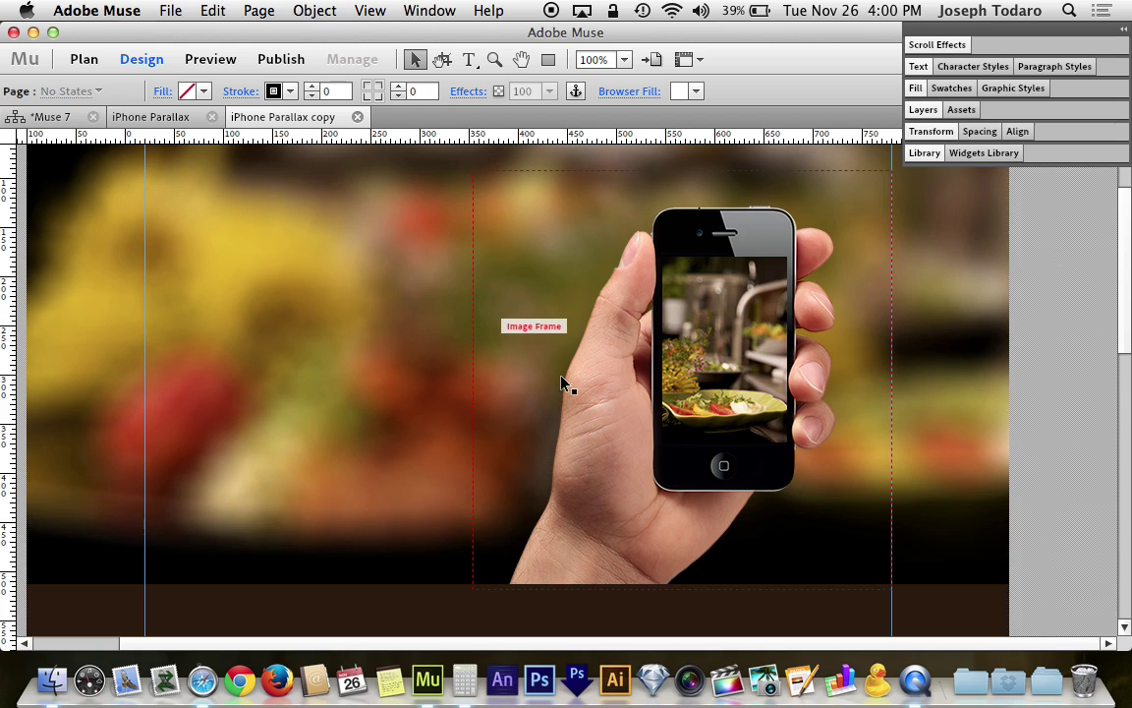
left_click(634, 422)
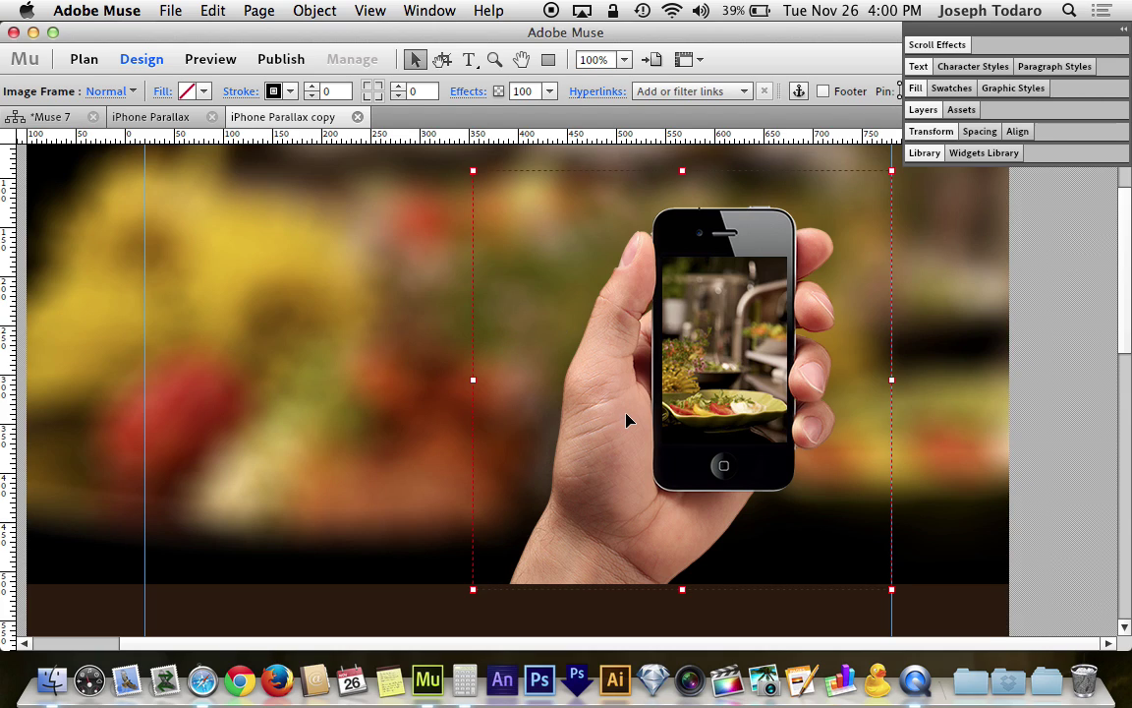
left_click(384, 334)
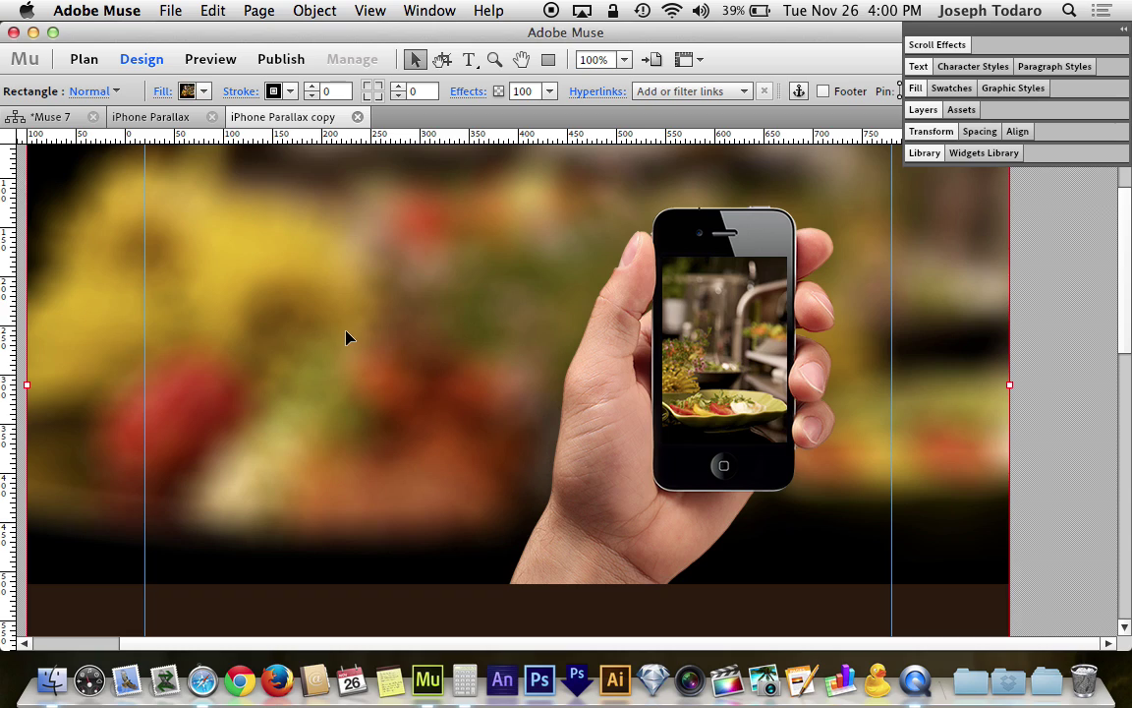
left_click(723, 304)
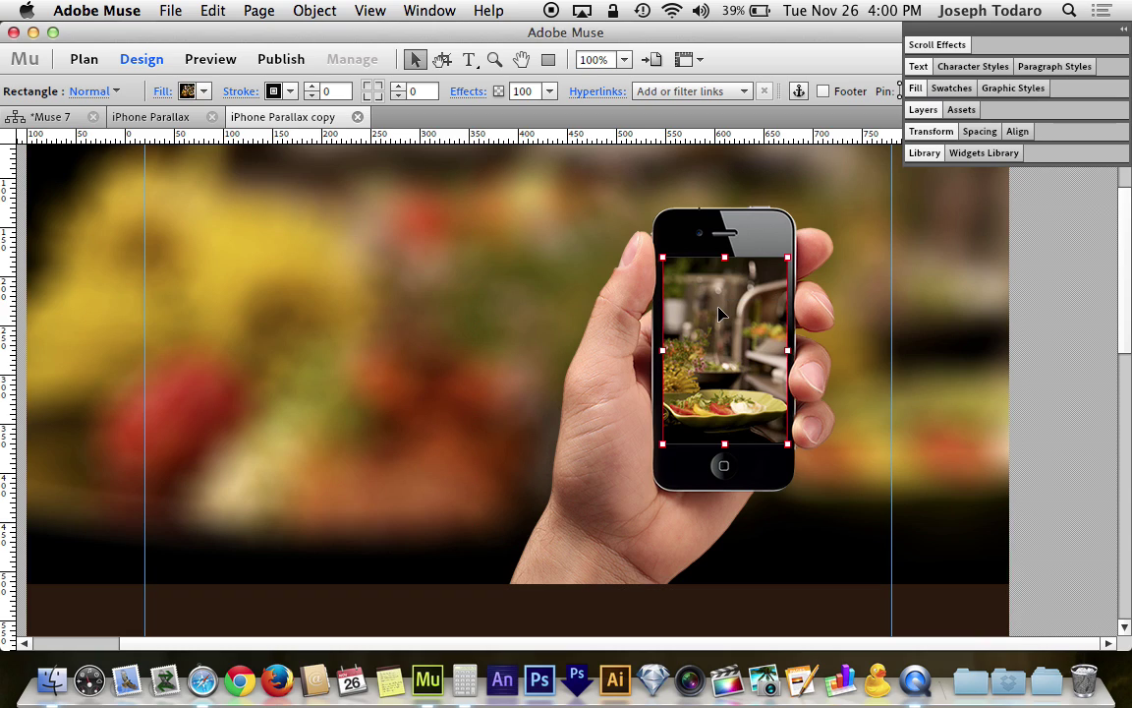
left_click(598, 368)
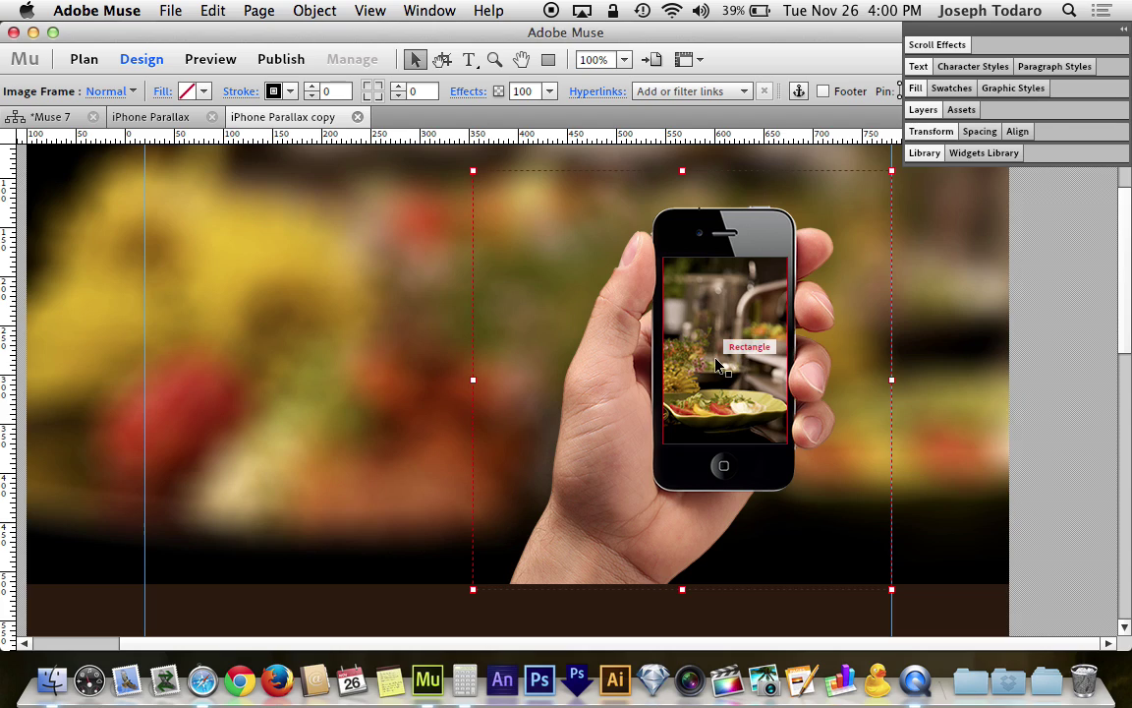
left_click(336, 347)
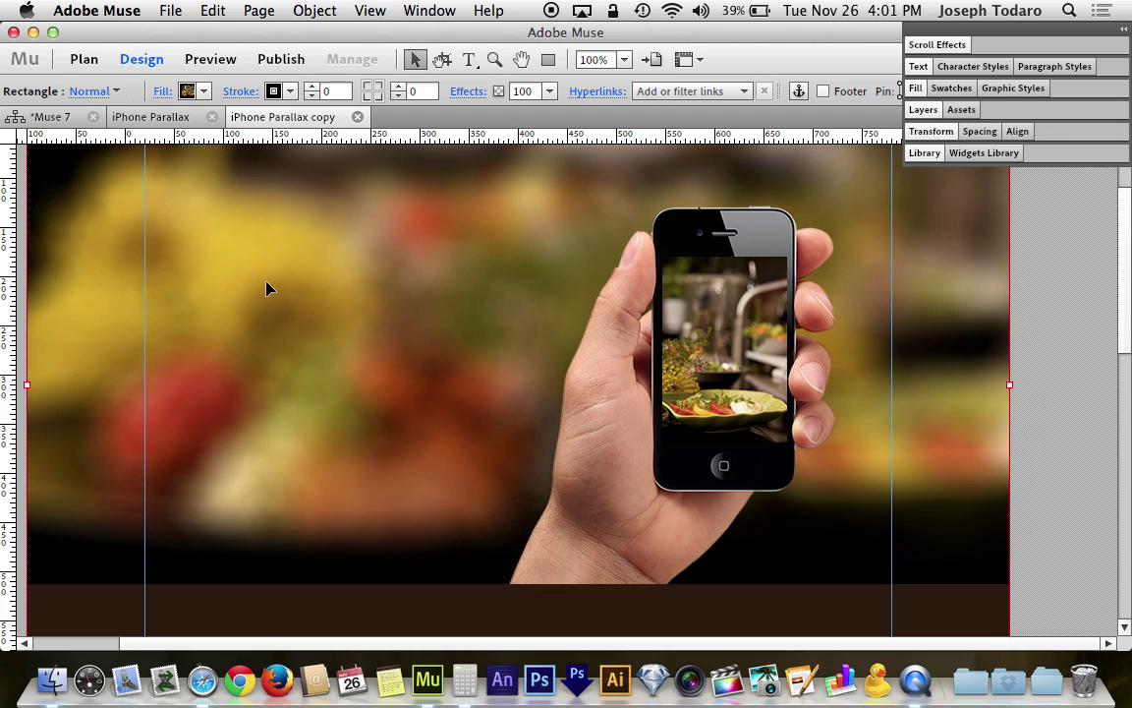
left_click(170, 90)
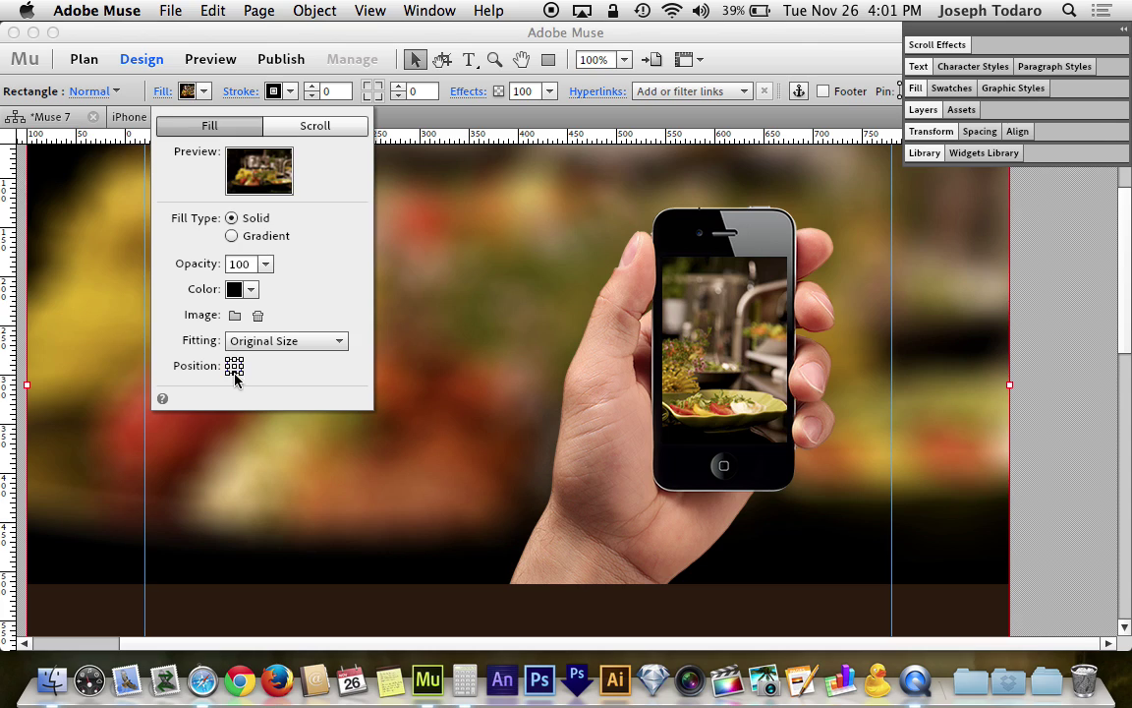
left_click(678, 295)
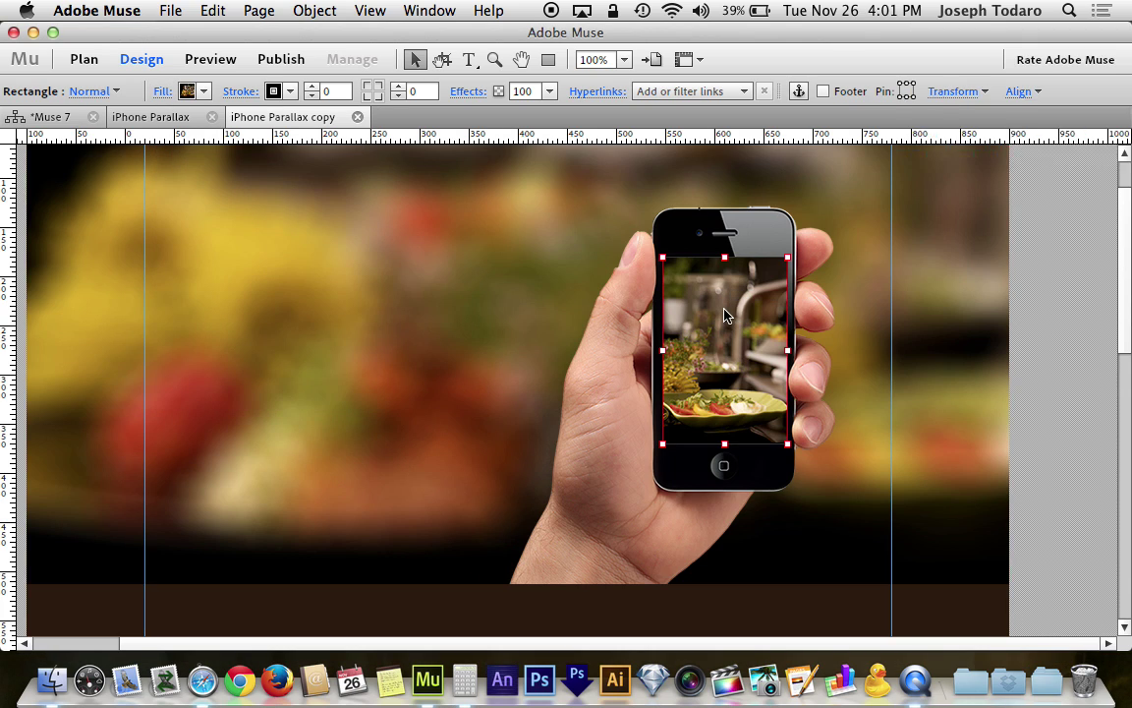
left_click(160, 91)
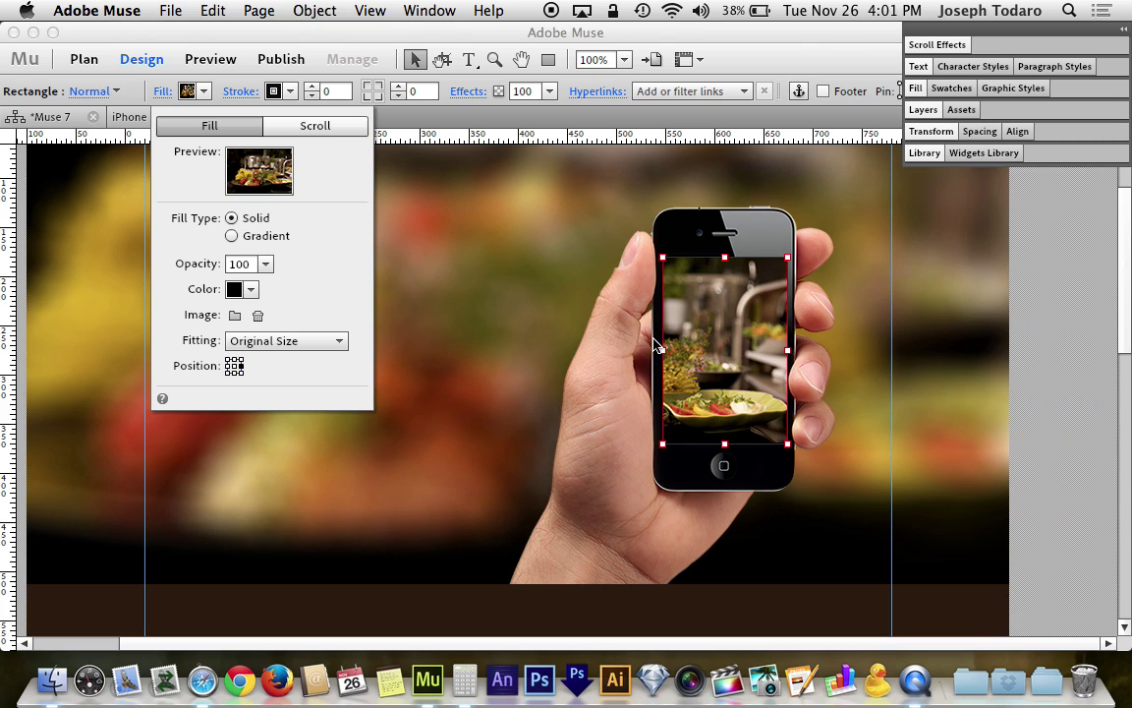
Move the hand-held phone and its screen photo right together, then shift the floating panels aside
left_click(164, 90)
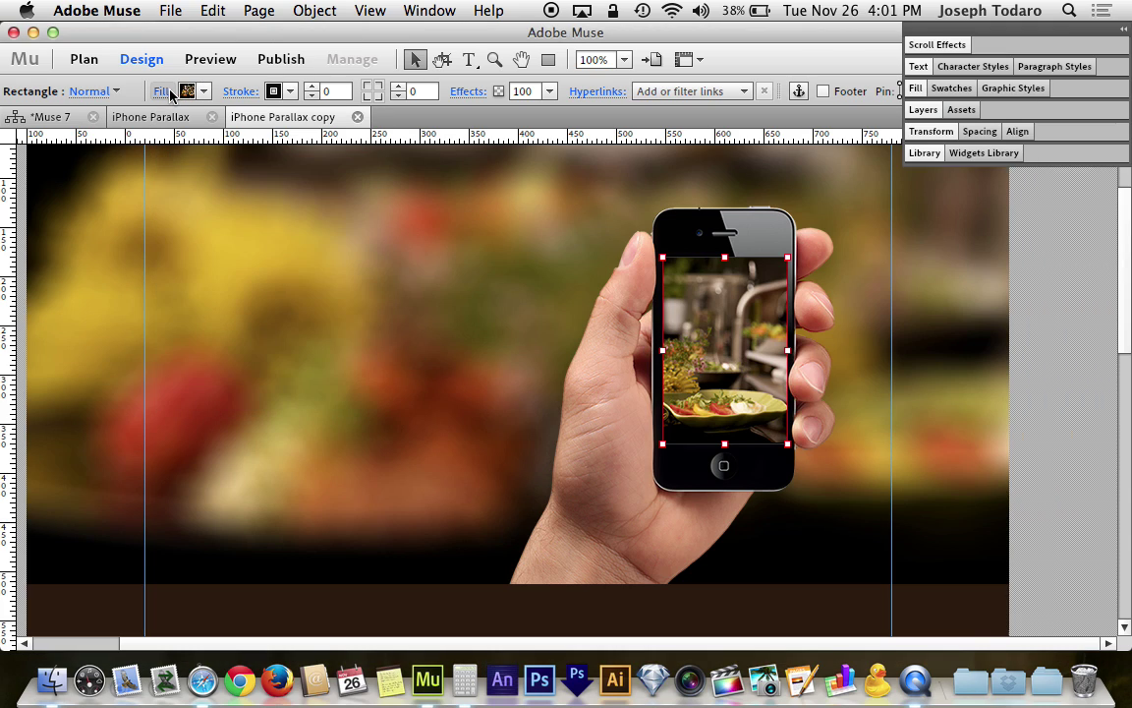
left_click(571, 362)
left_click(742, 374, "shift")
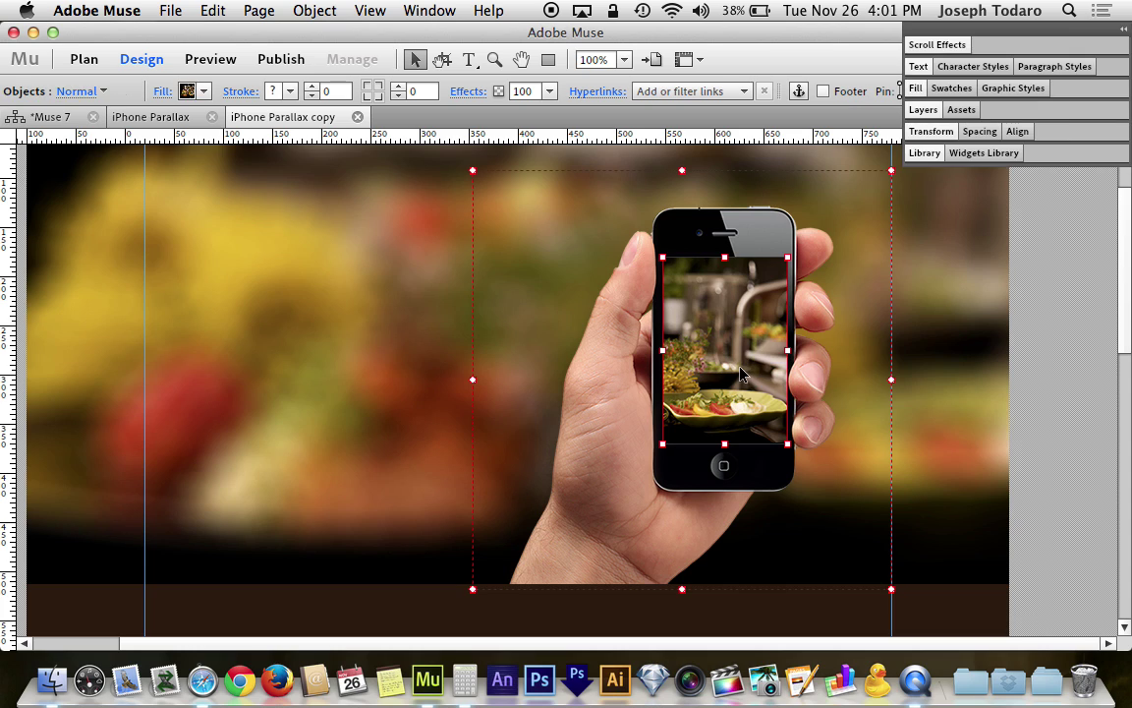
left_click_drag(742, 374, 947, 399)
scroll(843, 364, "up", 2)
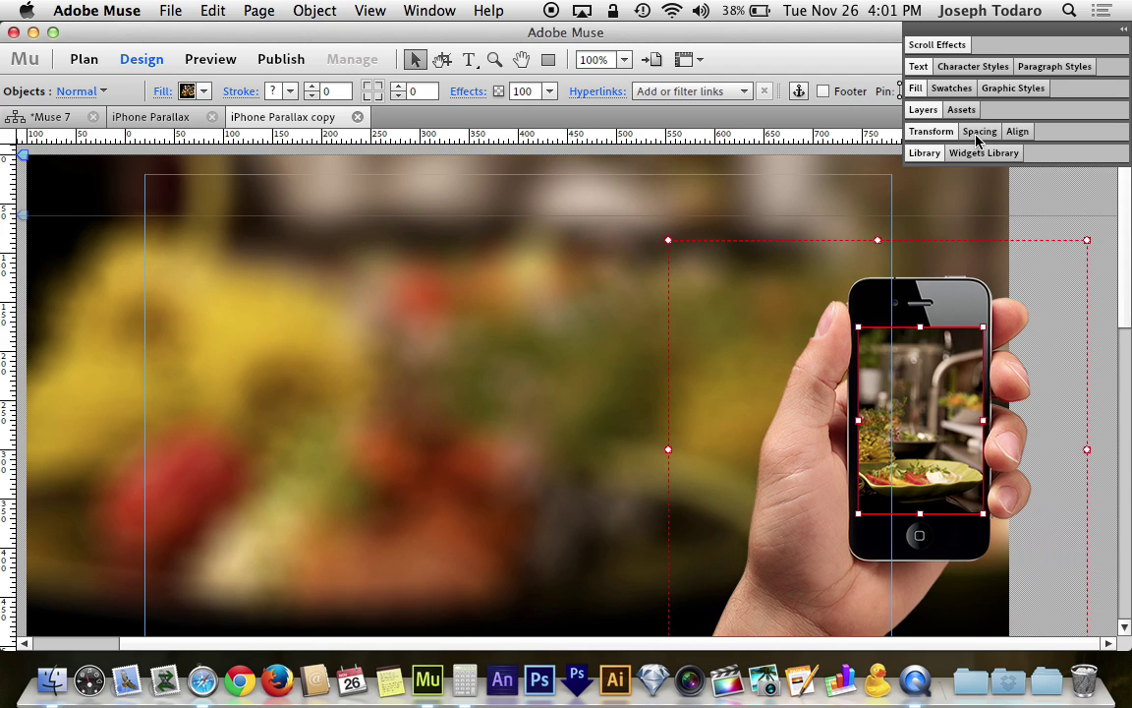
left_click(946, 33)
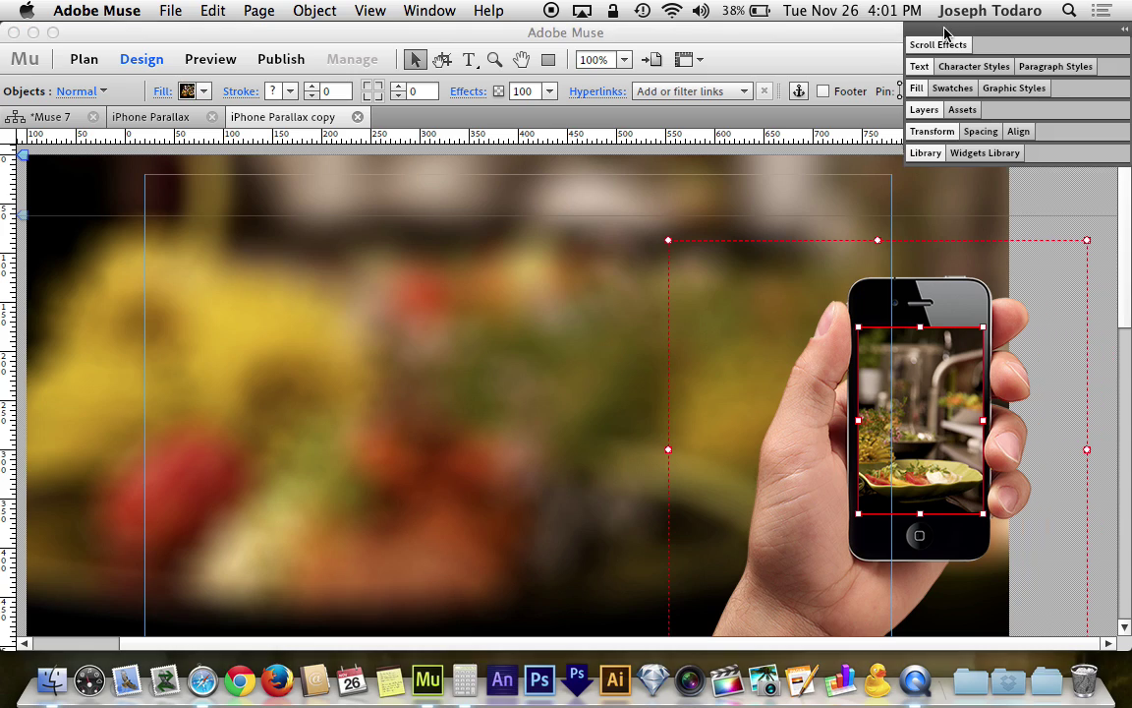
left_click_drag(946, 34, 1065, 33)
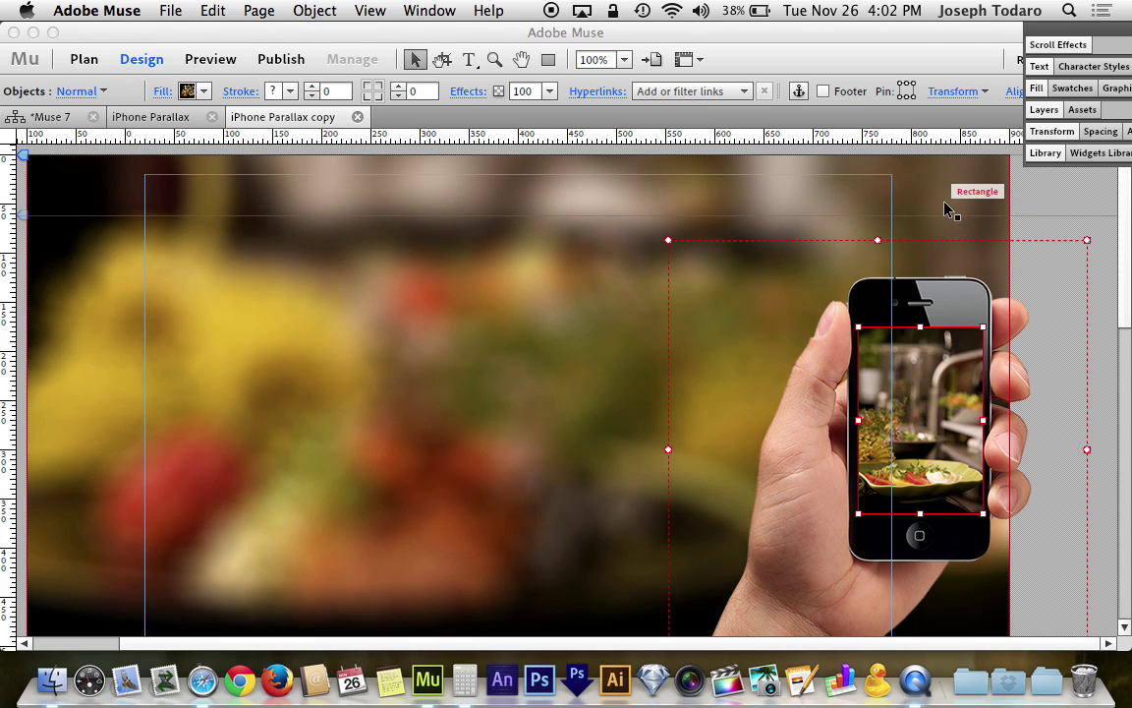
left_click(1029, 205)
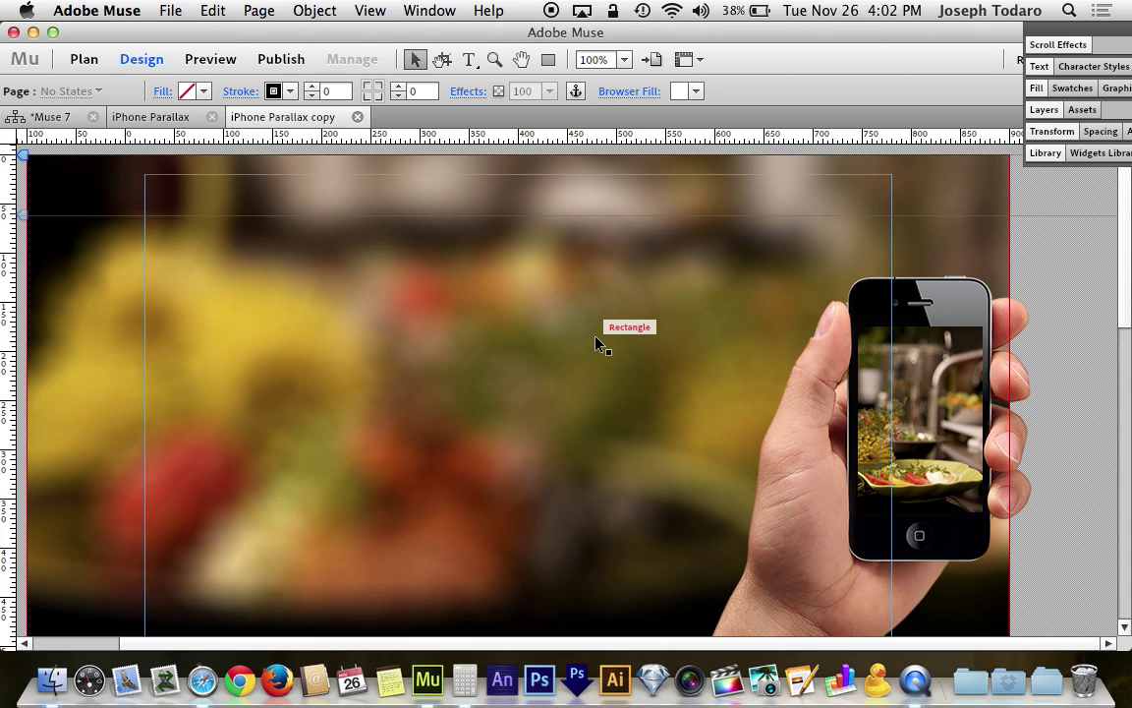
scroll(596, 344, "down", 5)
scroll(597, 344, "up", 5)
scroll(597, 344, "down", 1)
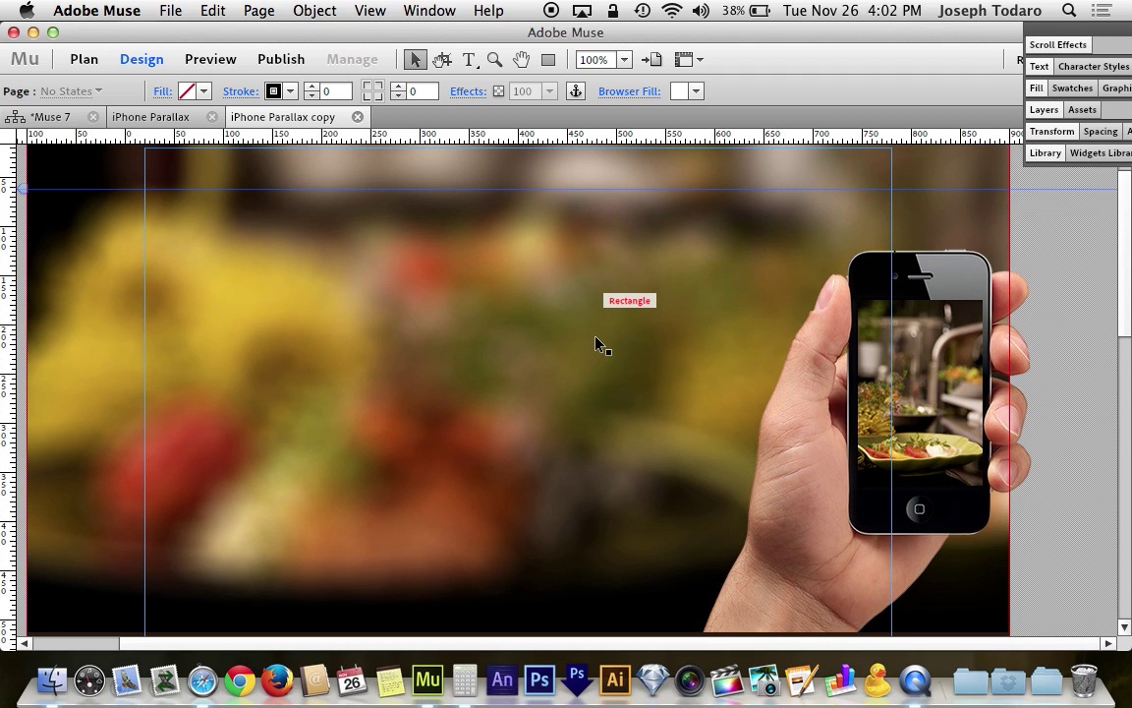
scroll(597, 344, "down", 2)
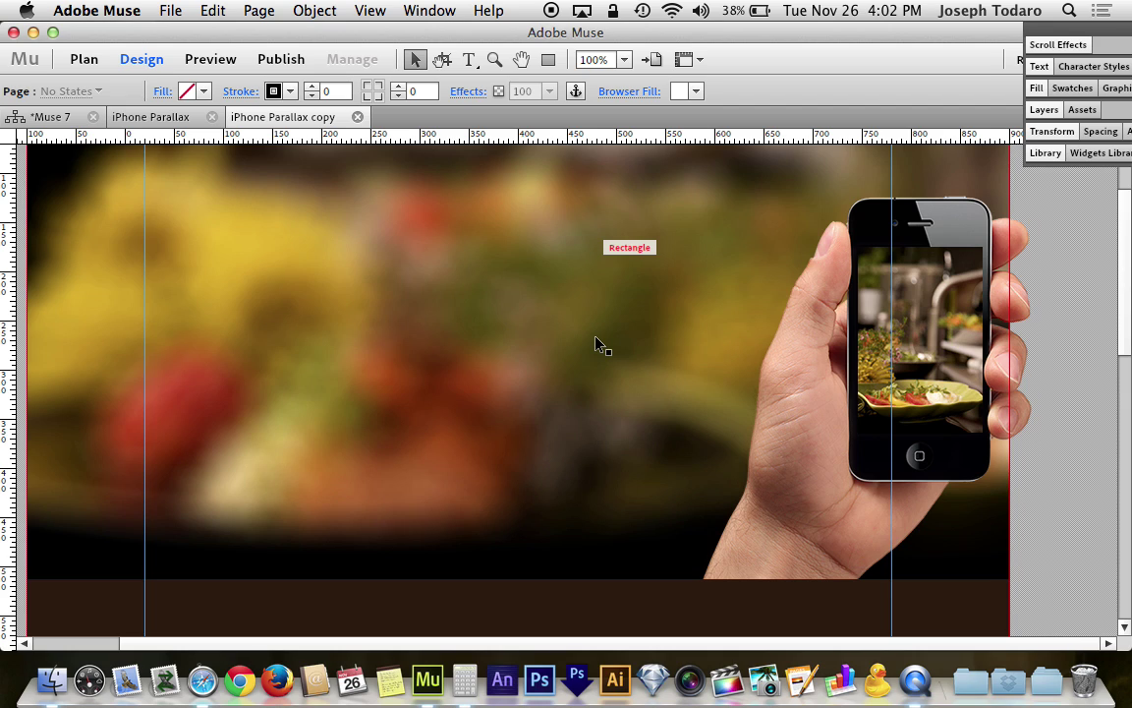
scroll(596, 343, "down", 5)
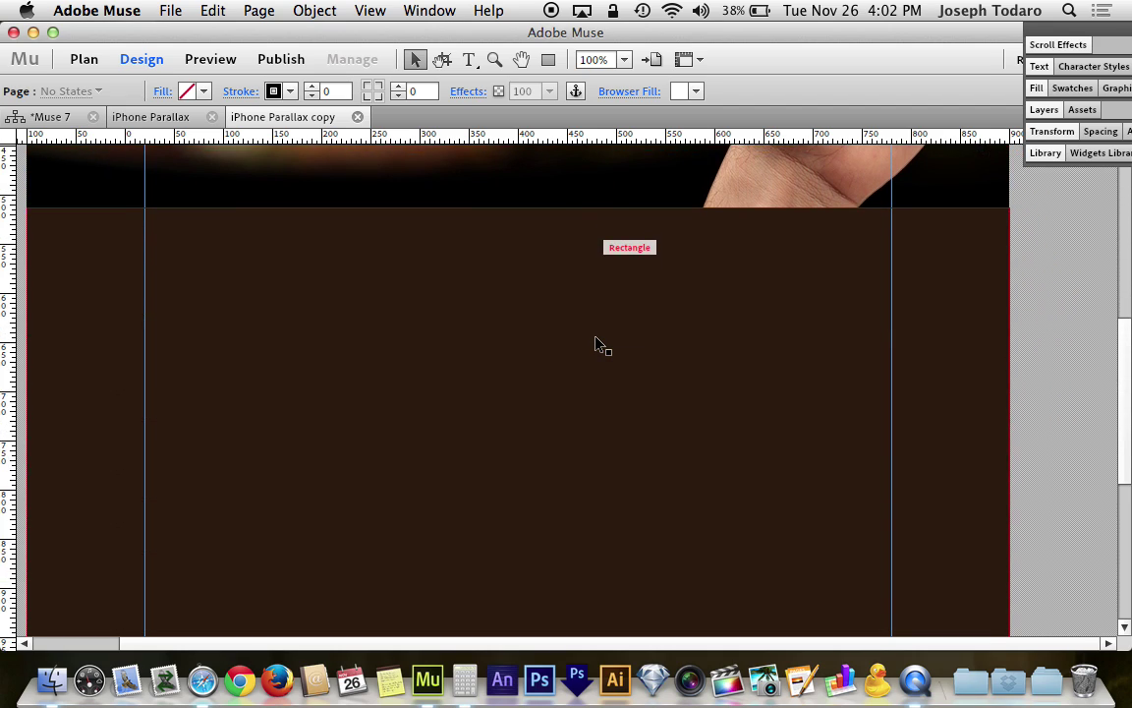
scroll(597, 344, "down", 5)
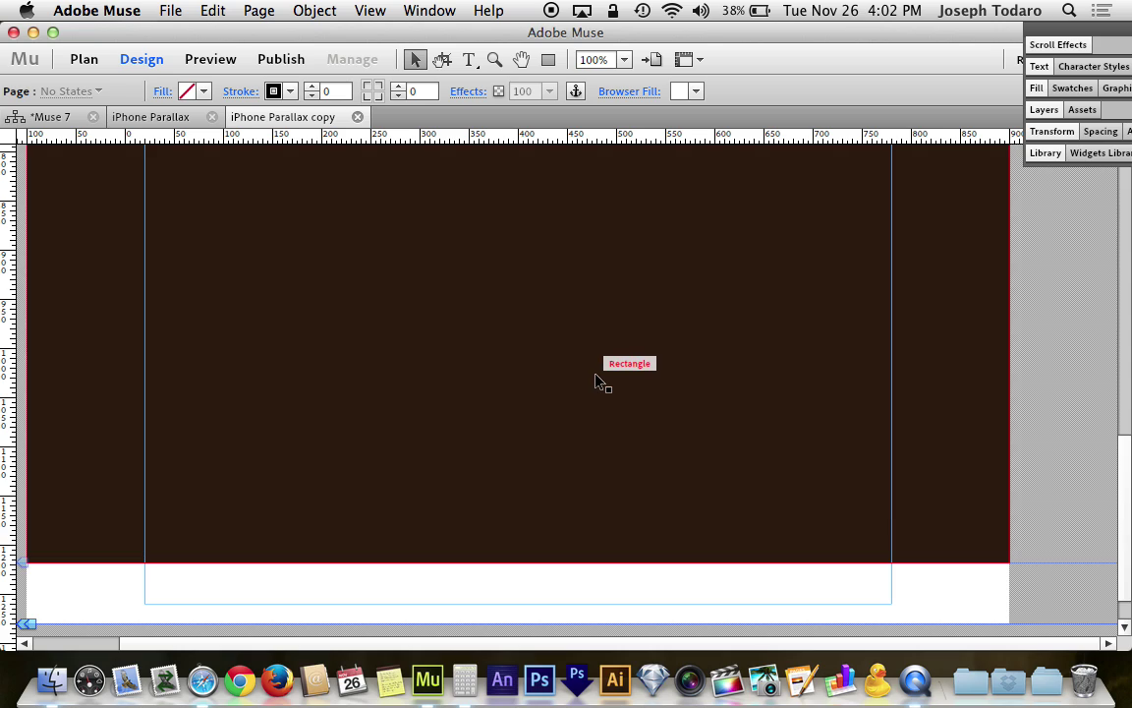
scroll(595, 349, "up", 3)
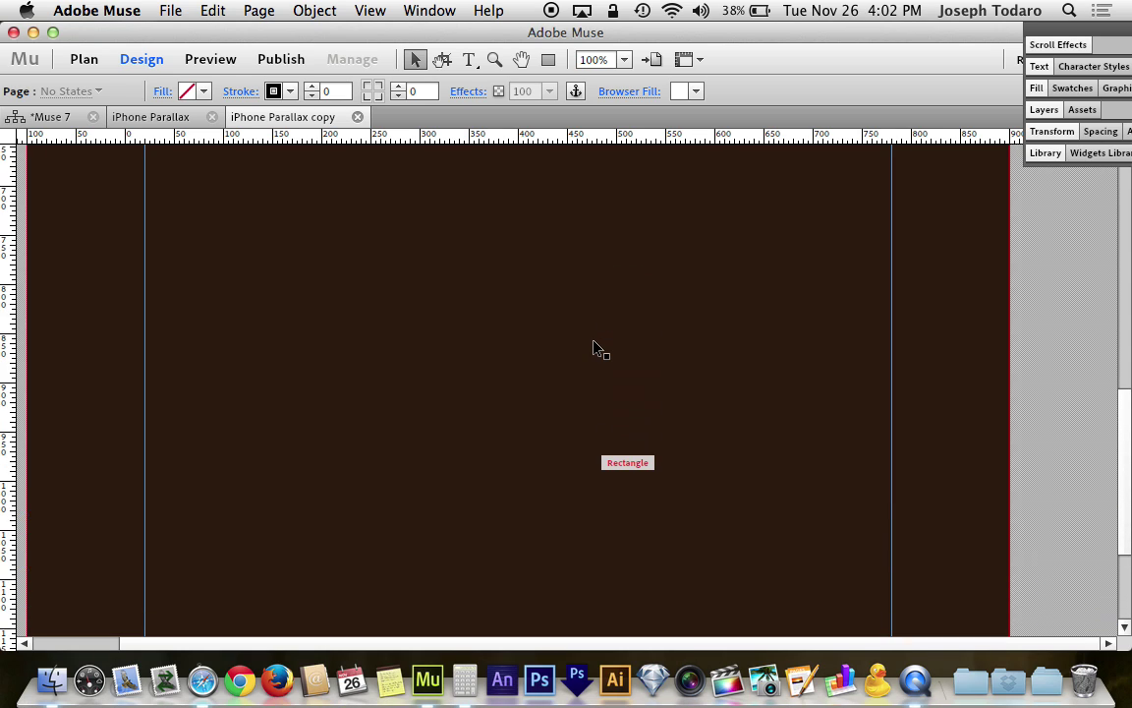
scroll(596, 346, "down", 3)
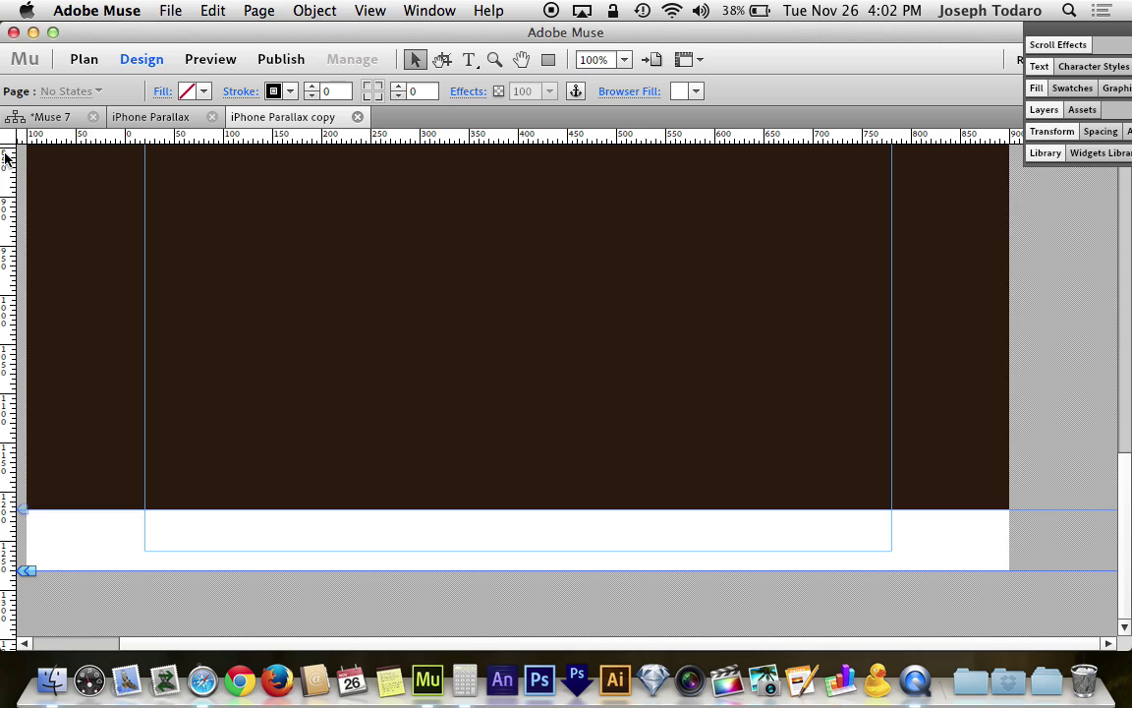
scroll(735, 482, "up", 3)
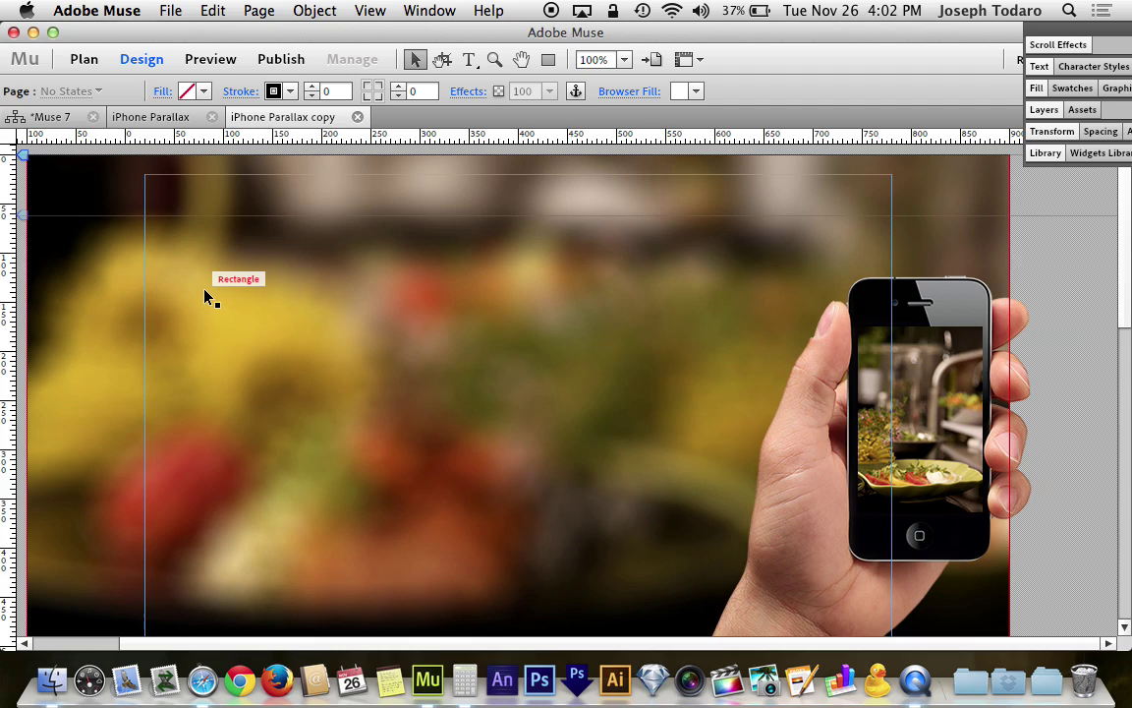
scroll(208, 297, "down", 3)
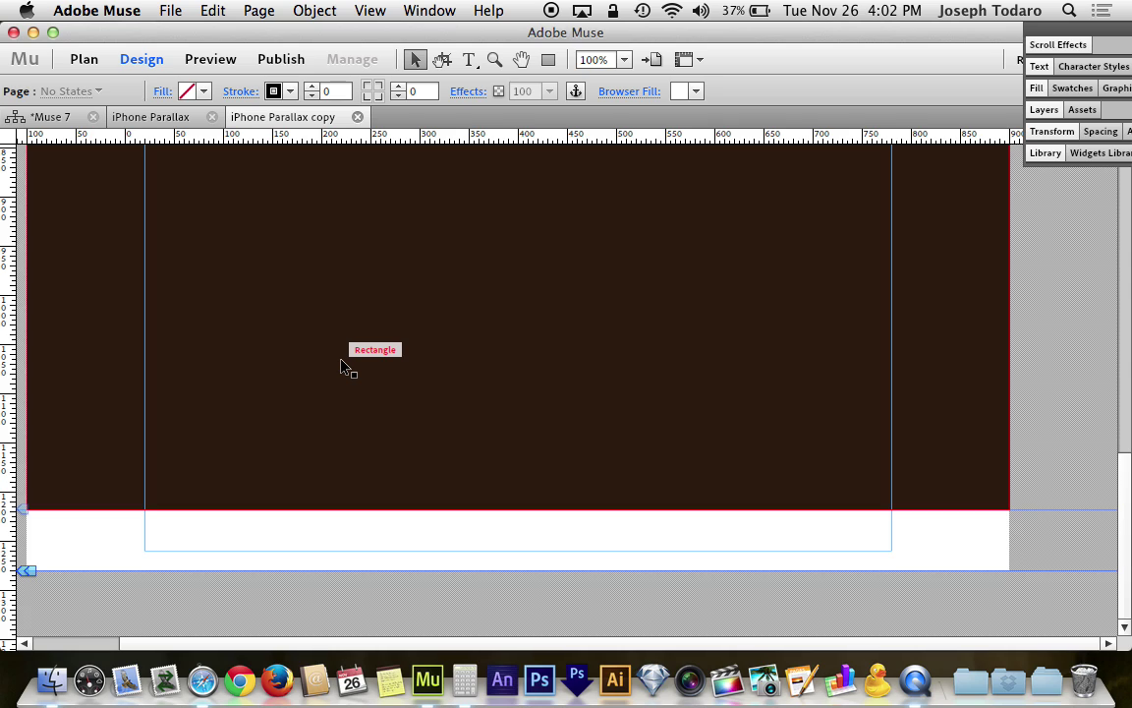
scroll(341, 366, "up", 10)
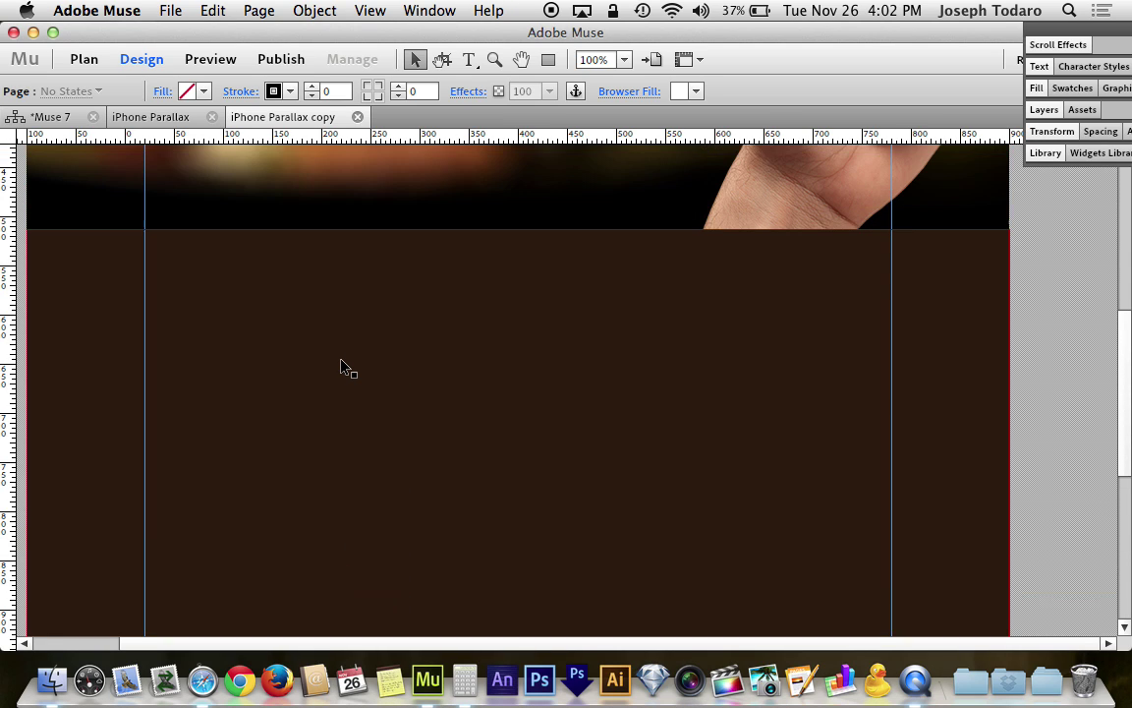
left_click(498, 316)
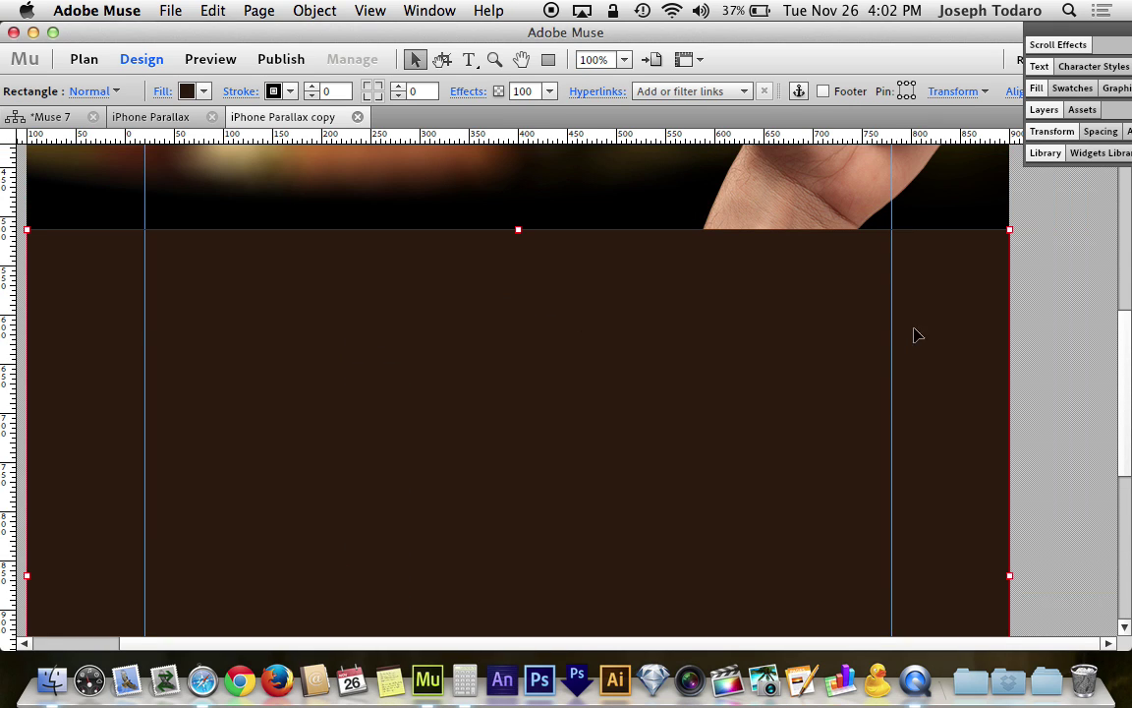
left_click(1036, 403)
scroll(835, 531, "up", 4)
left_click(768, 580)
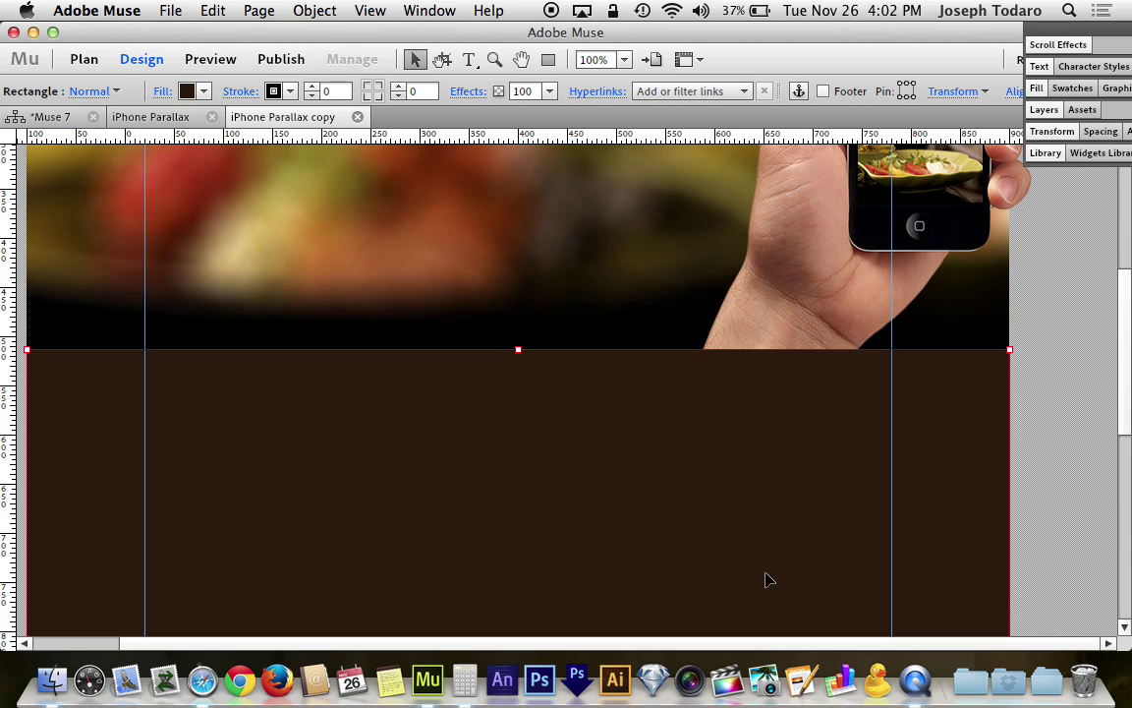
Give the blurred background photo a Motion scroll effect with 0x initial and final speed, 0px key position
scroll(769, 580, "up", 10)
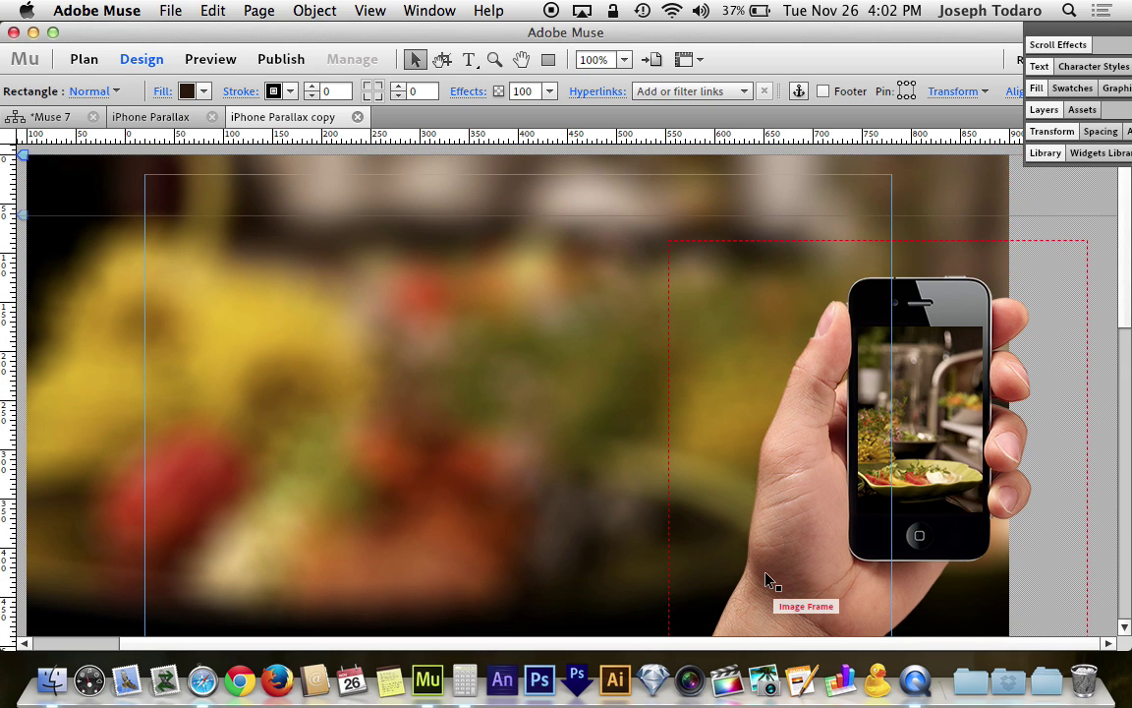
left_click(504, 201)
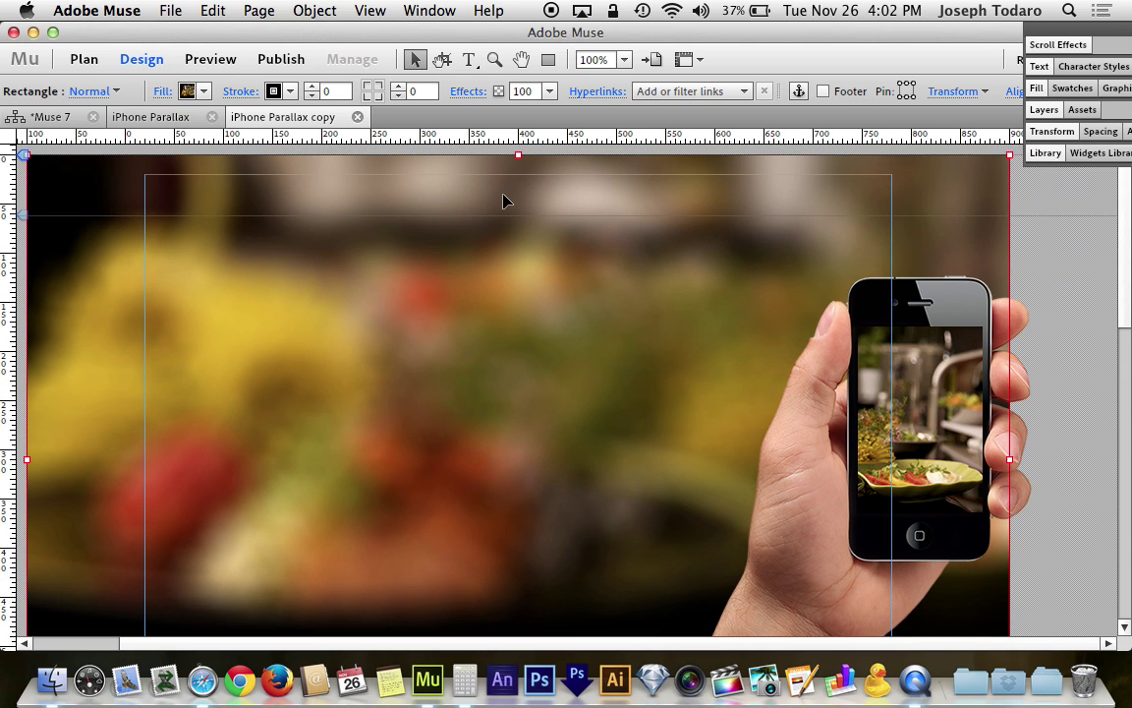
left_click_drag(1095, 35, 940, 33)
left_click(920, 41)
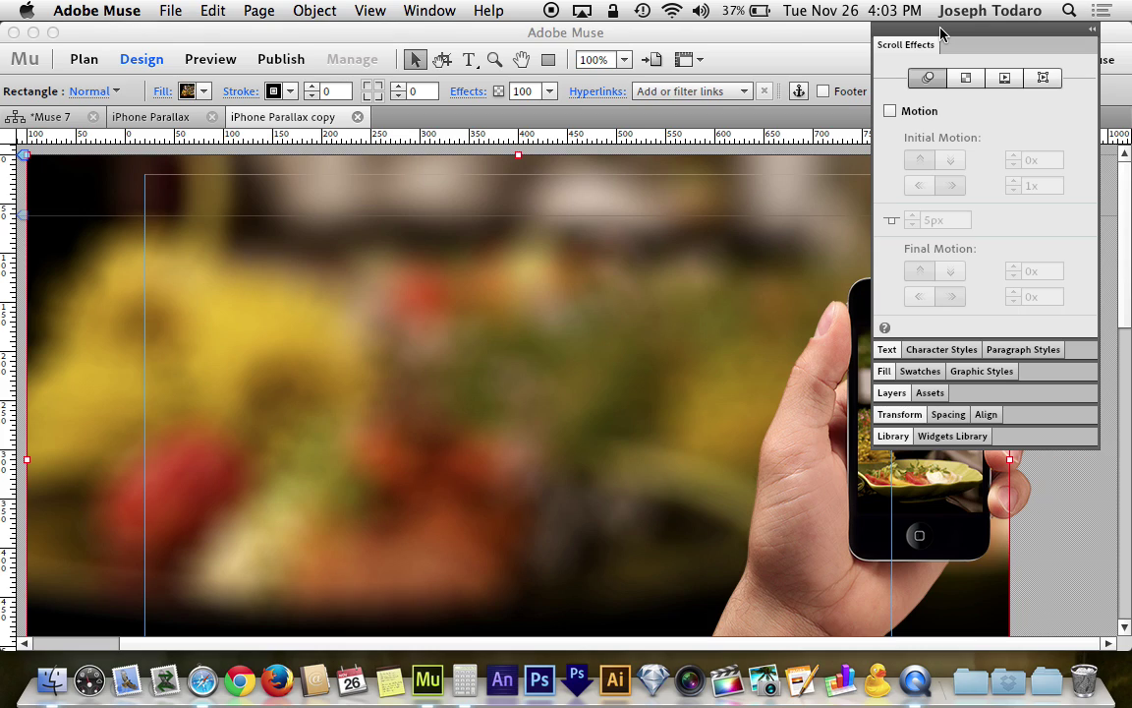
left_click(891, 111)
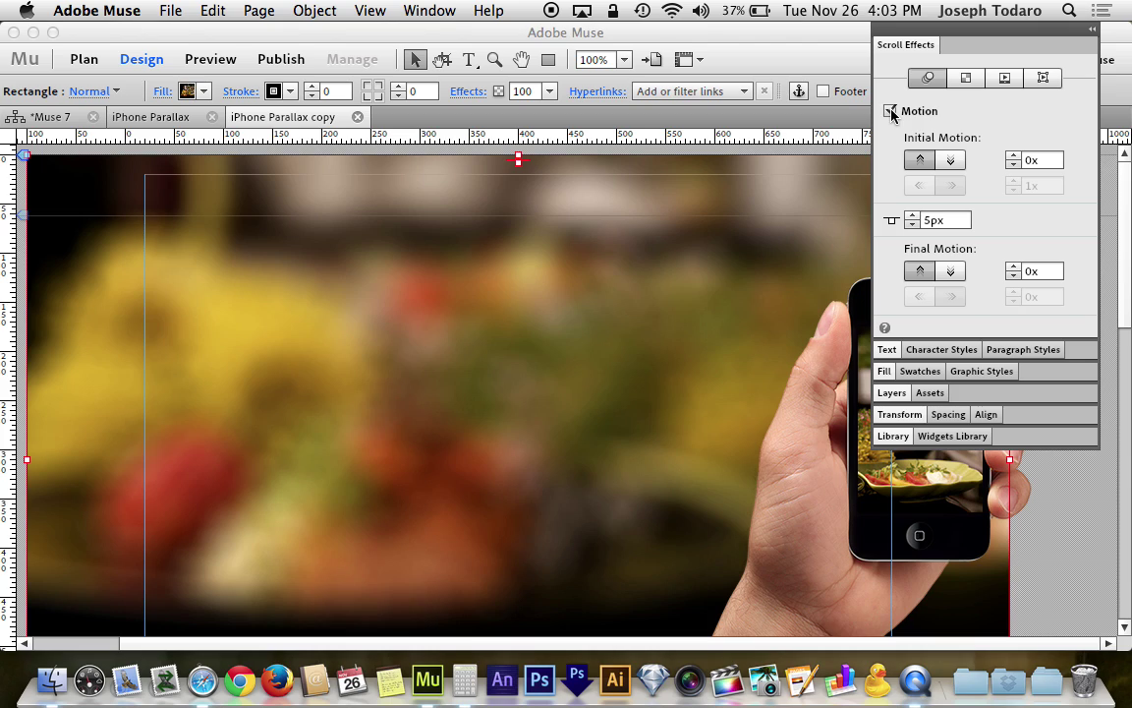
left_click(1040, 160)
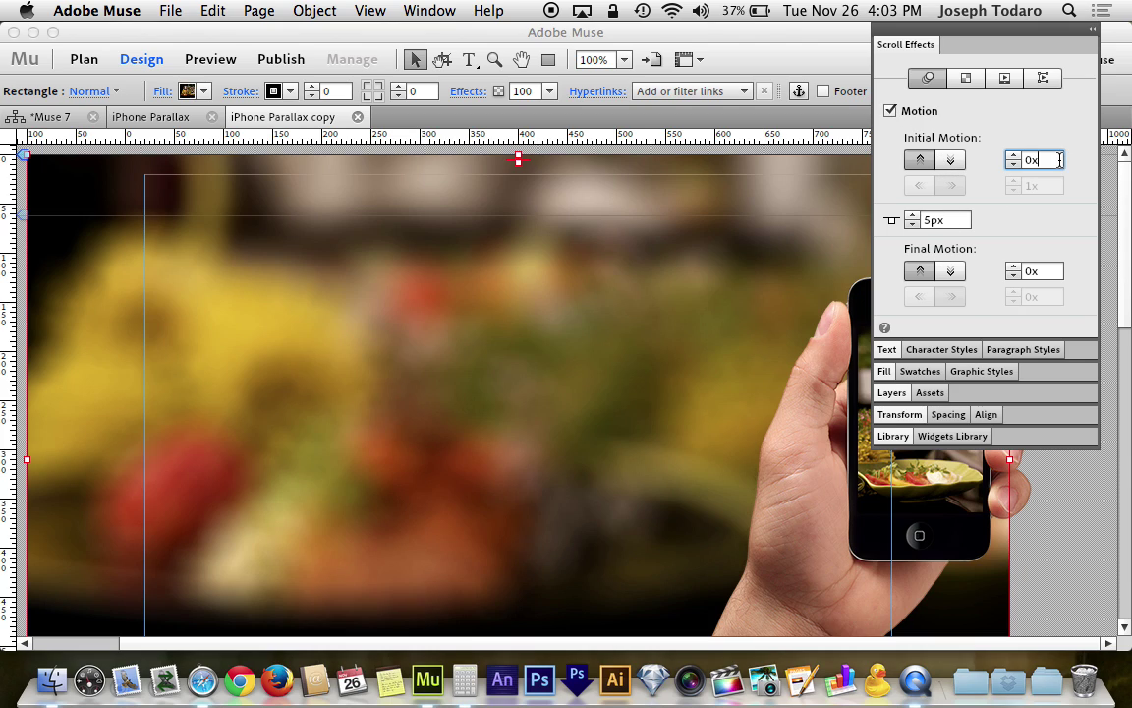
left_click(1050, 272)
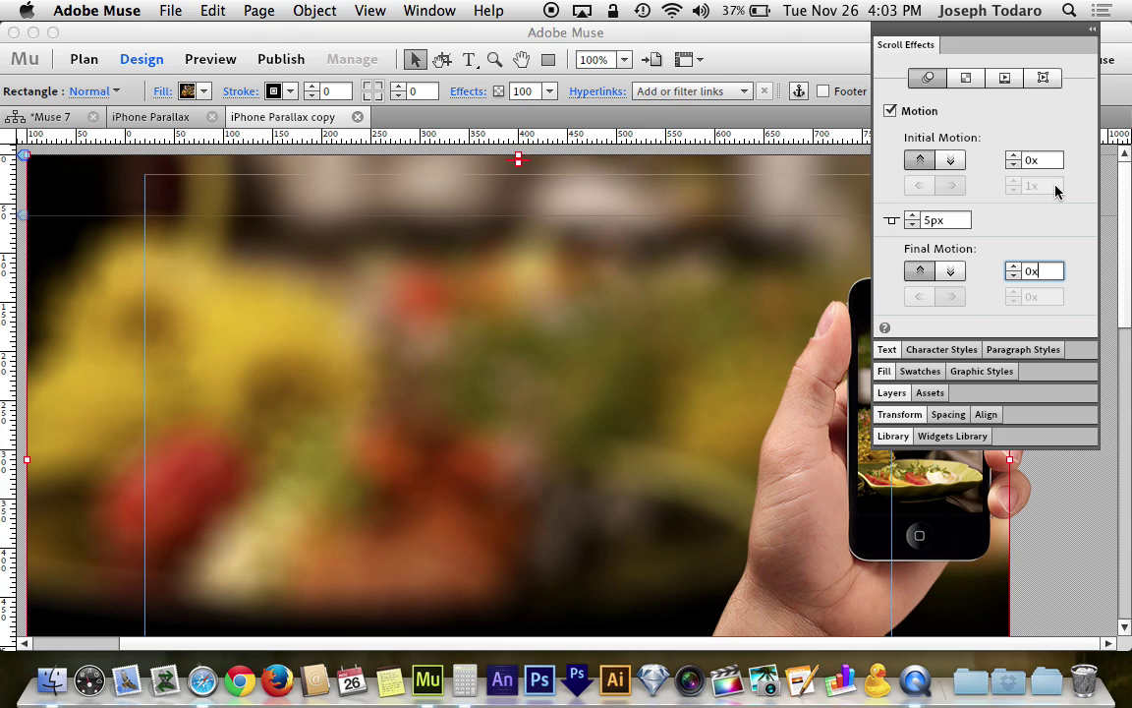
left_click(947, 220)
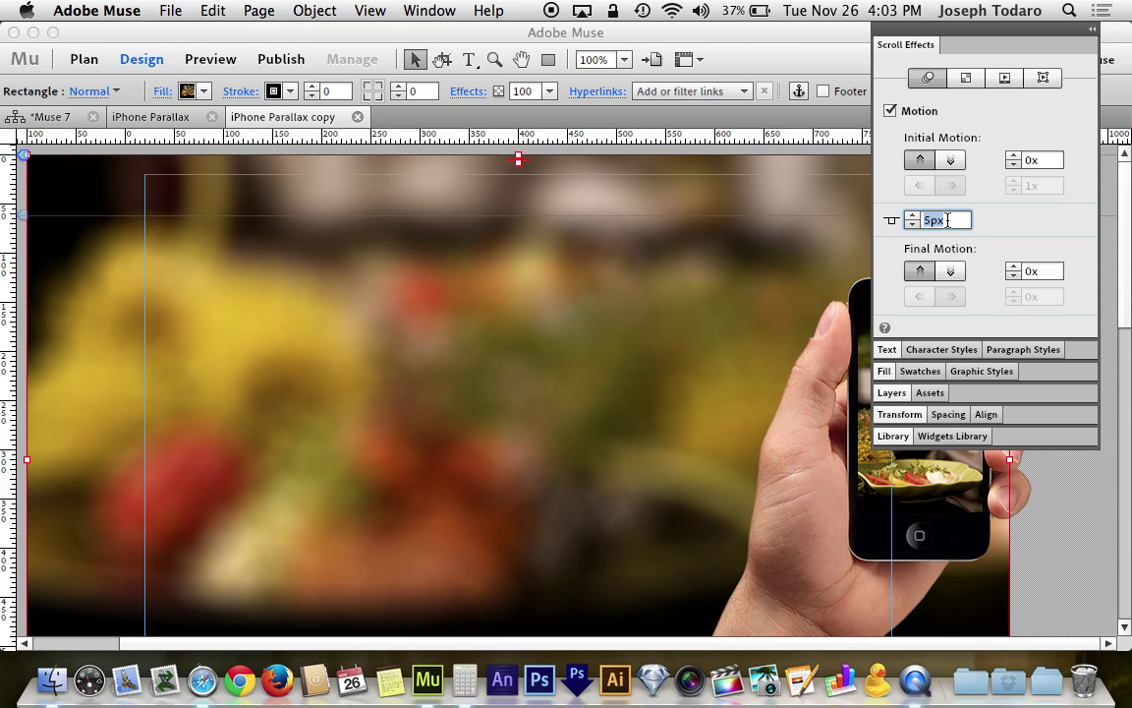
type("0")
key("Return")
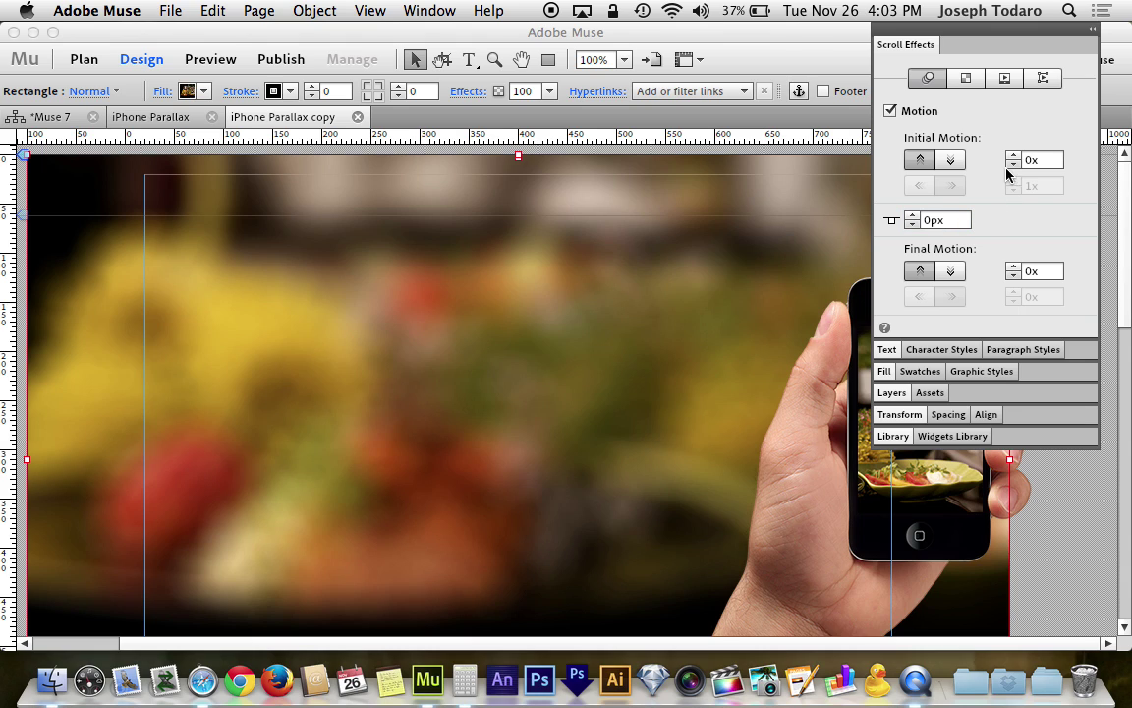
scroll(755, 377, "down", 5)
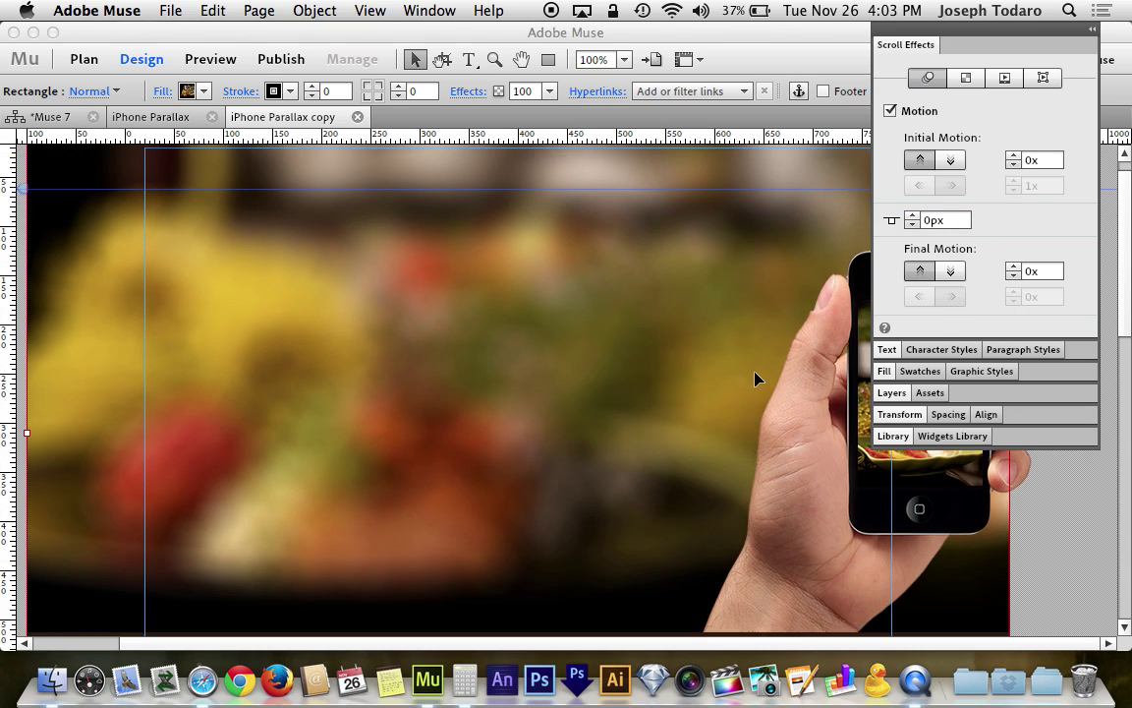
scroll(755, 377, "down", 6)
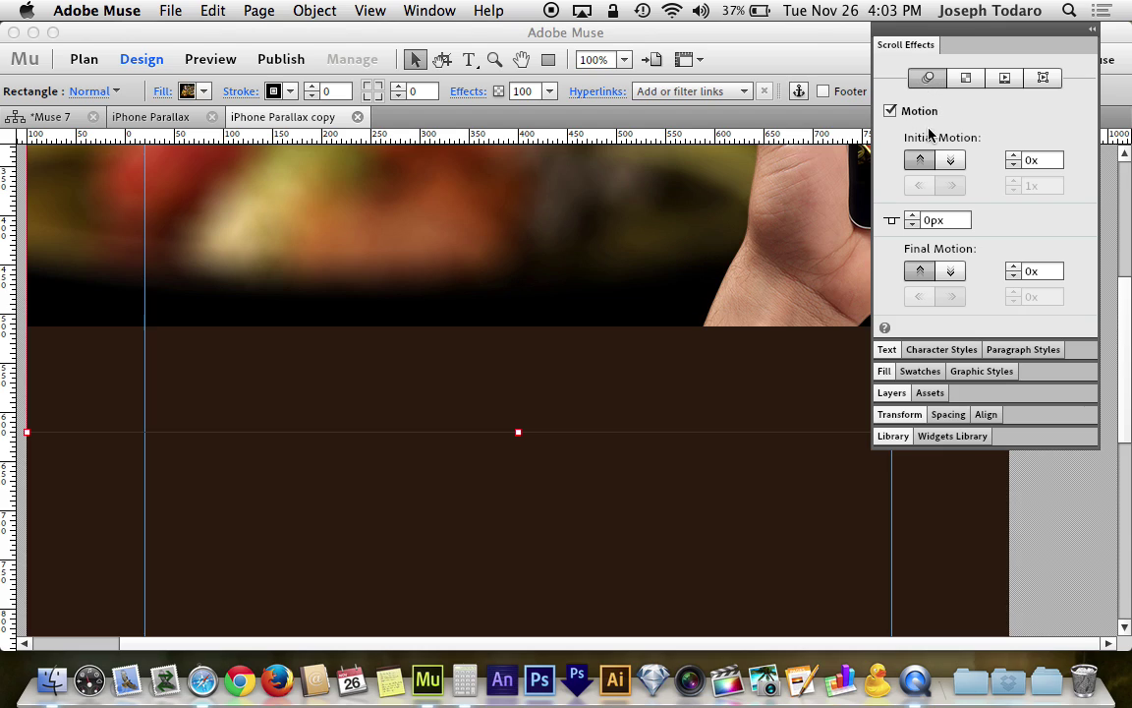
Enable Motion on the dark brown rectangle with 0x initial and final speed and 0px offset
scroll(649, 344, "down", 1)
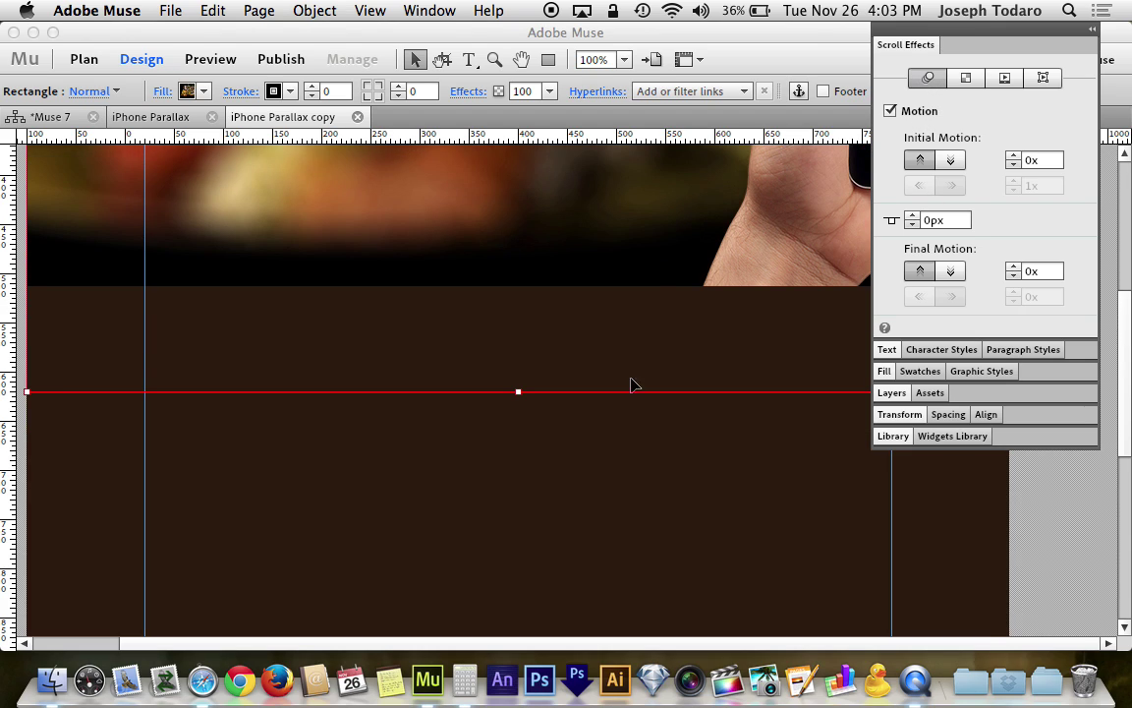
left_click(601, 464)
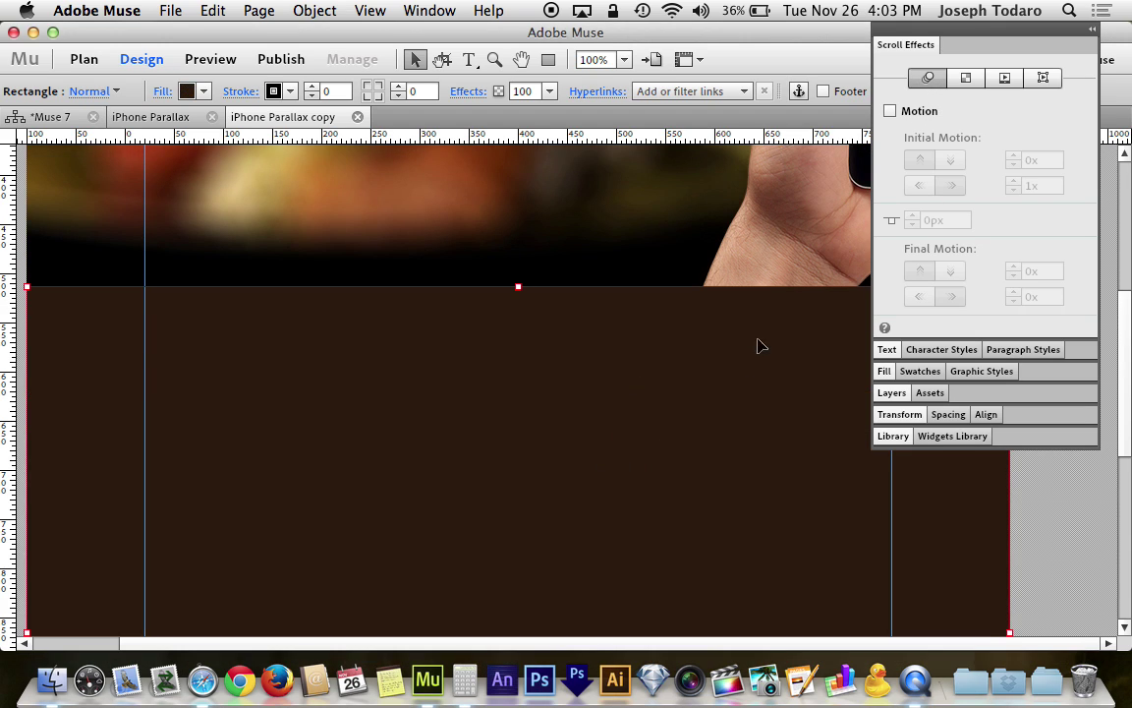
left_click(891, 111)
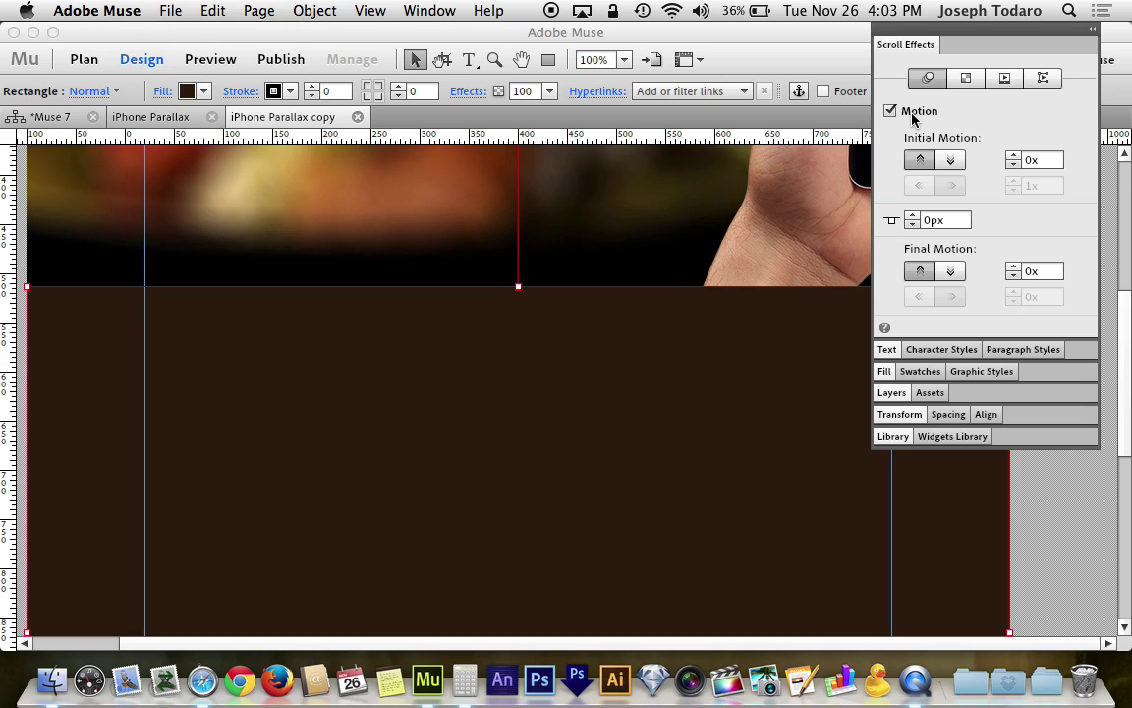
left_click(1044, 160)
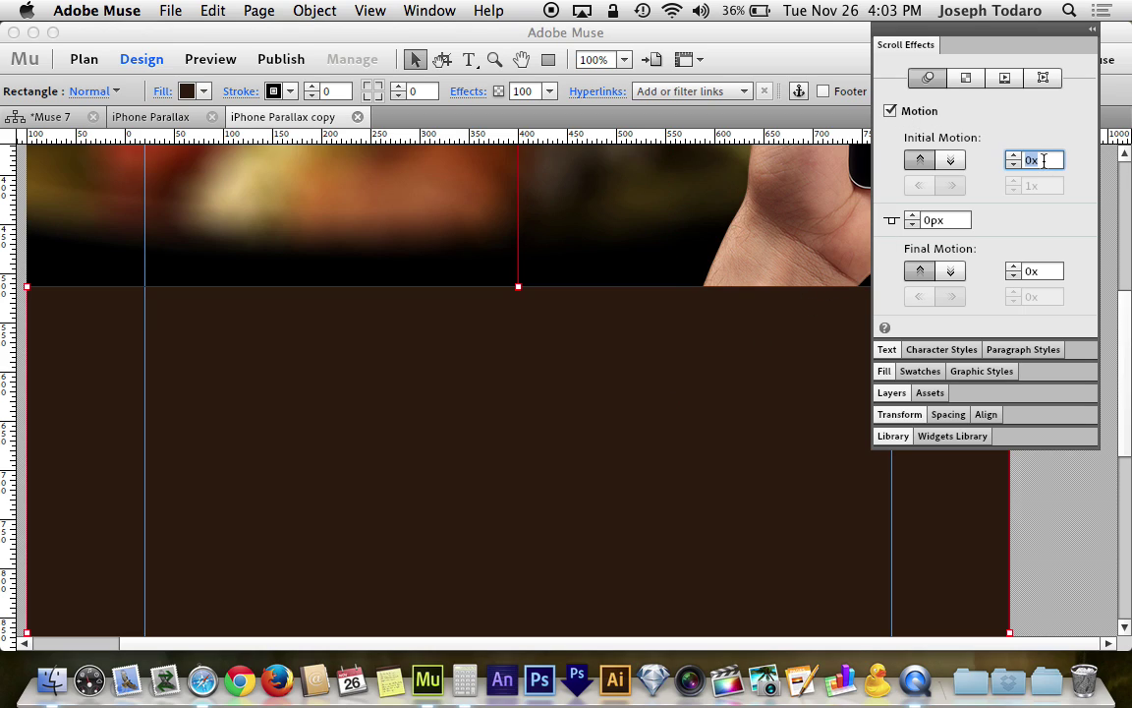
left_click(1032, 271)
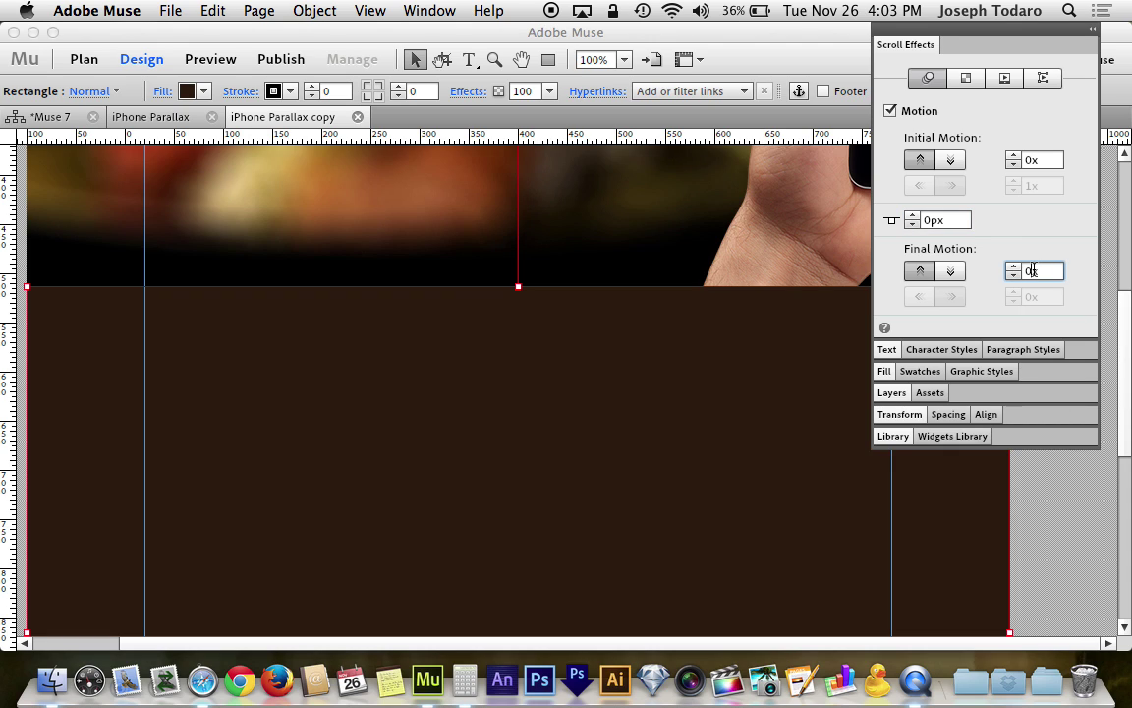
left_click(955, 220)
left_click_drag(750, 287, 751, 371)
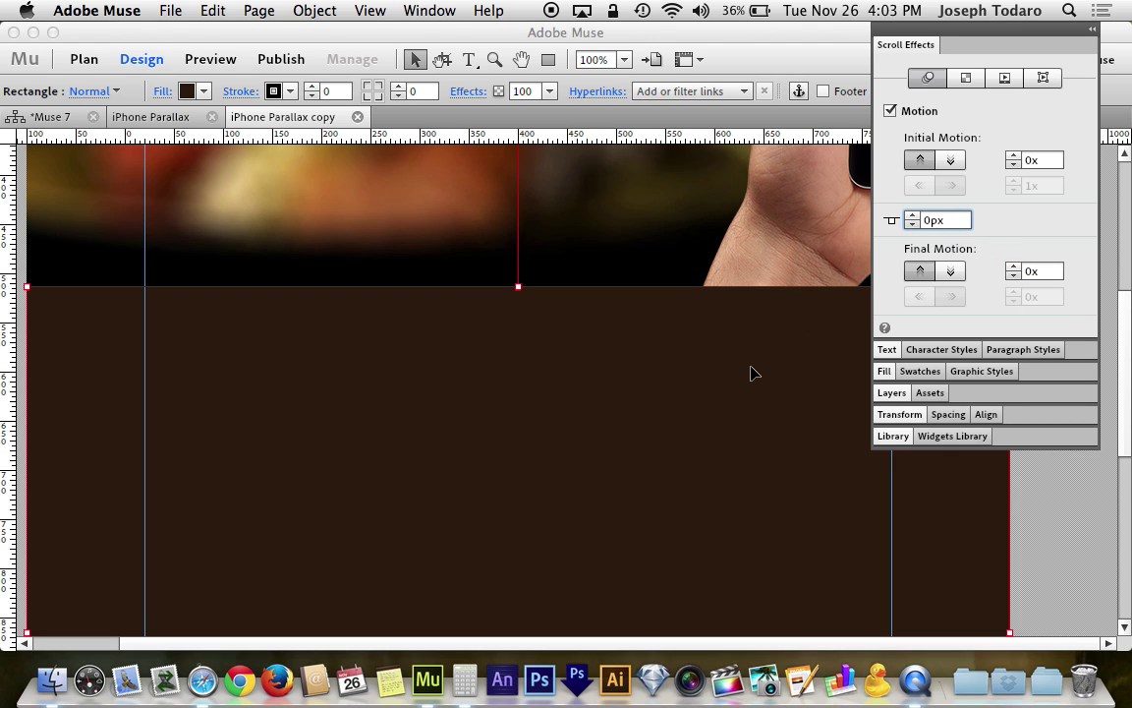
scroll(750, 372, "up", 5)
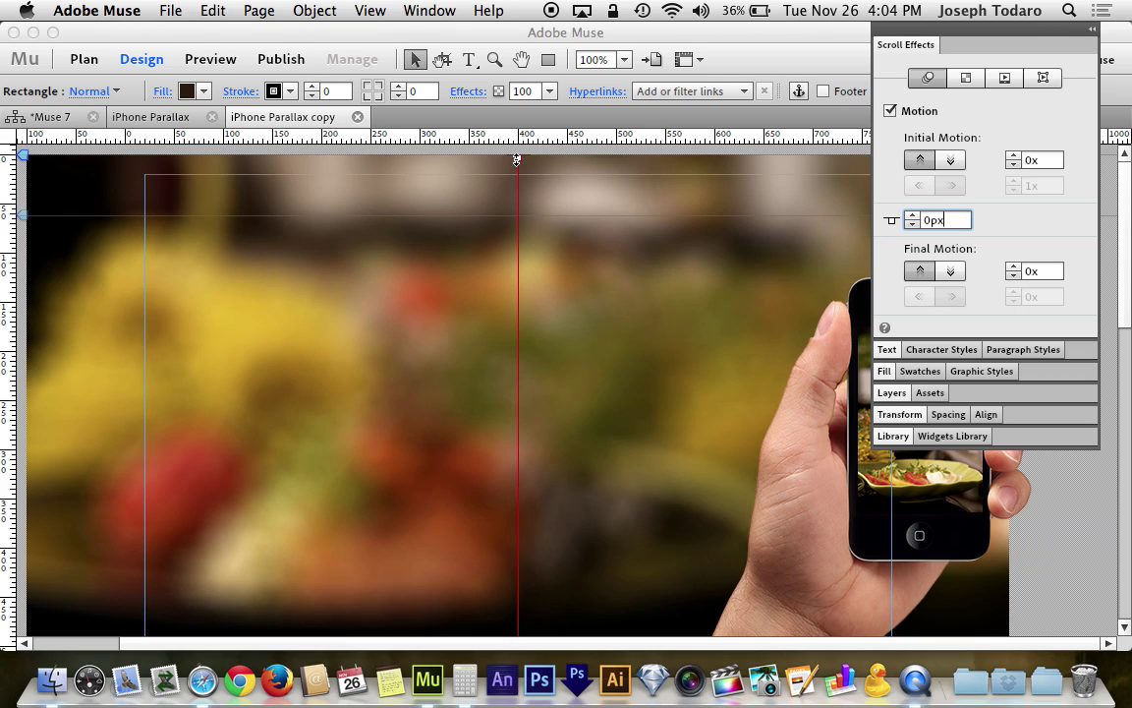
scroll(523, 165, "down", 5)
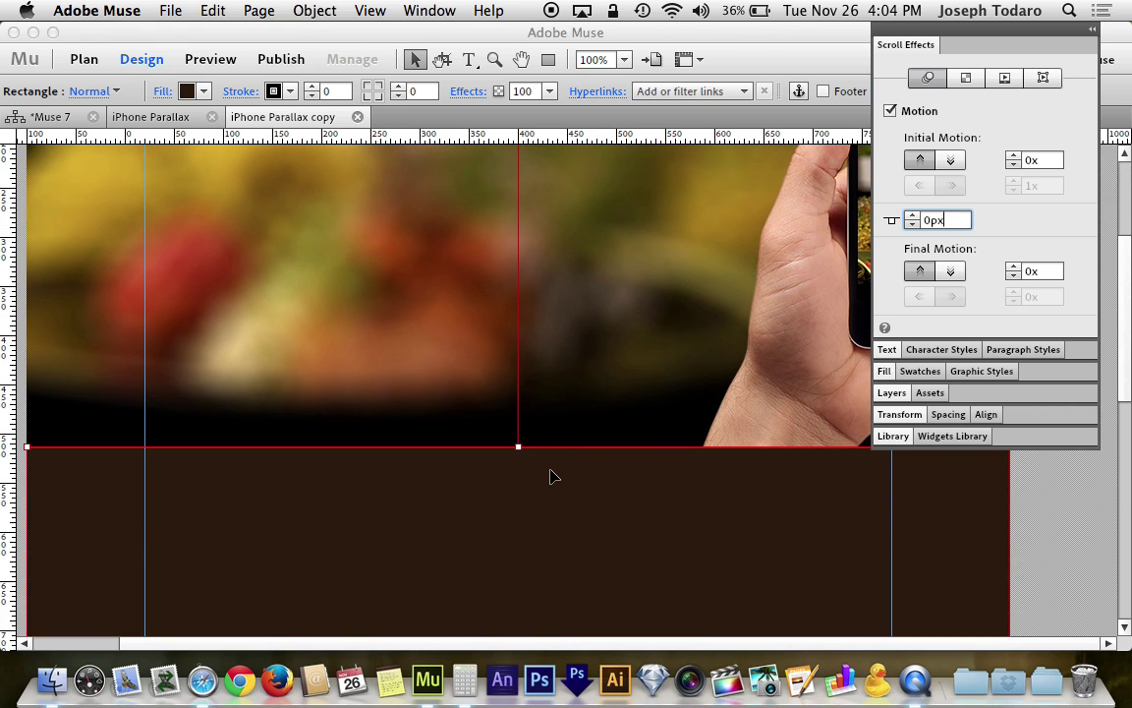
scroll(552, 478, "up", 5)
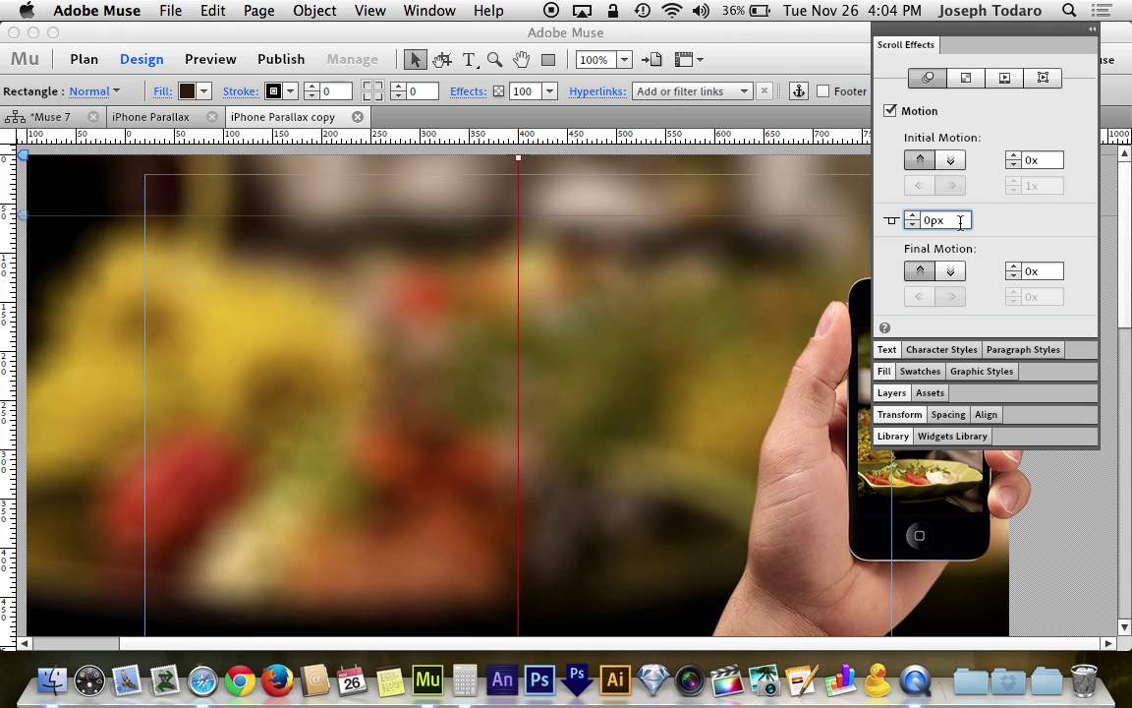
scroll(651, 462, "down", 5)
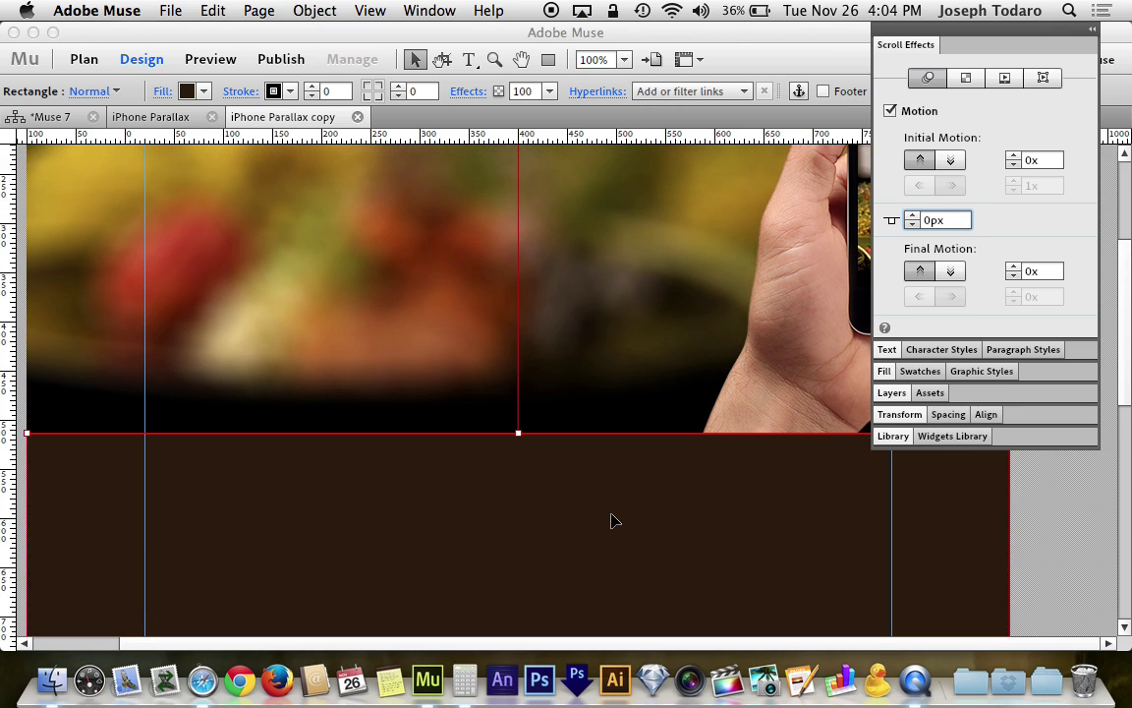
scroll(614, 519, "up", 5)
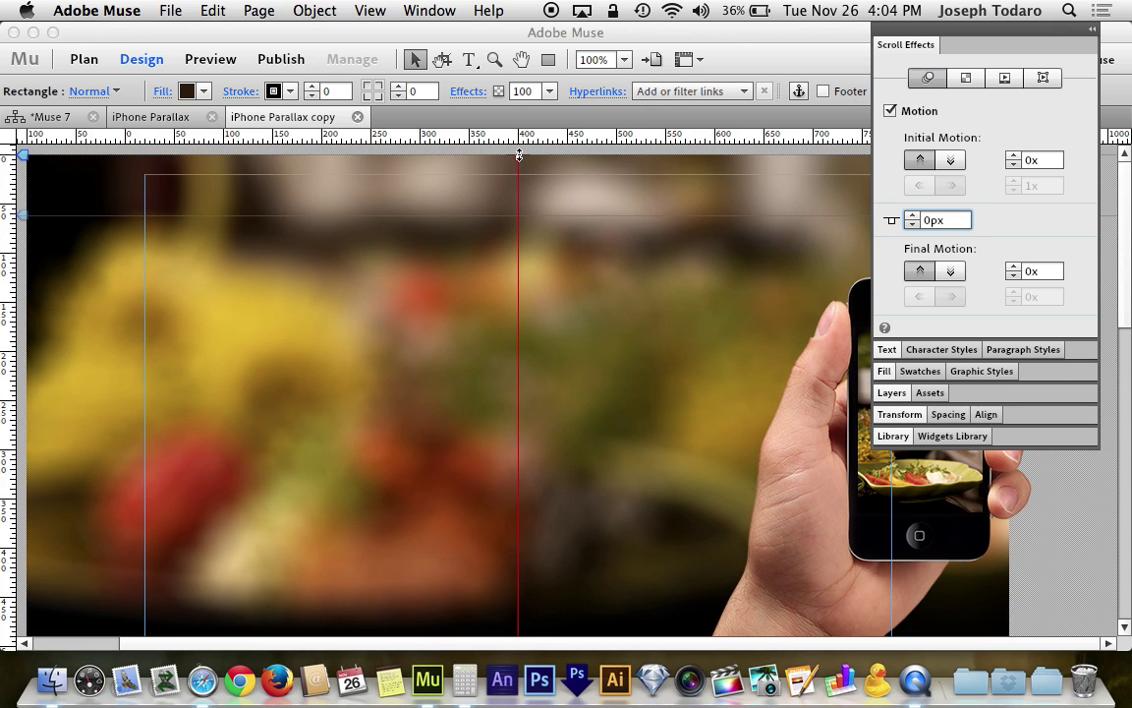
left_click_drag(518, 156, 518, 565)
scroll(518, 570, "down", 3)
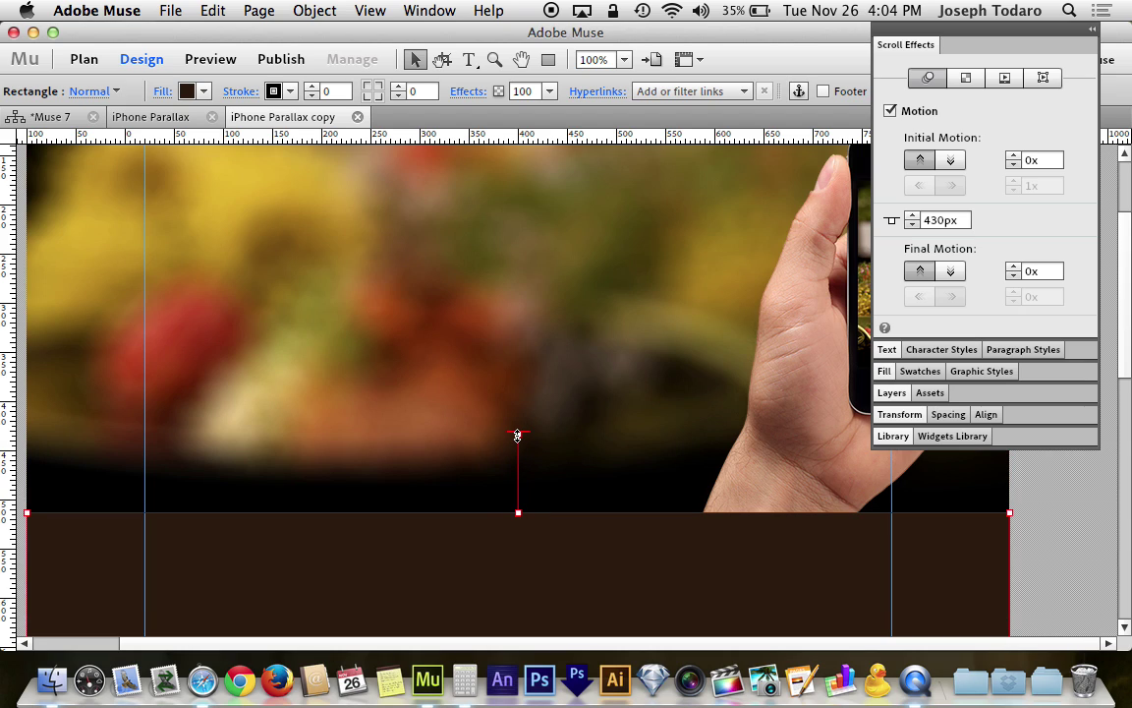
left_click(964, 222)
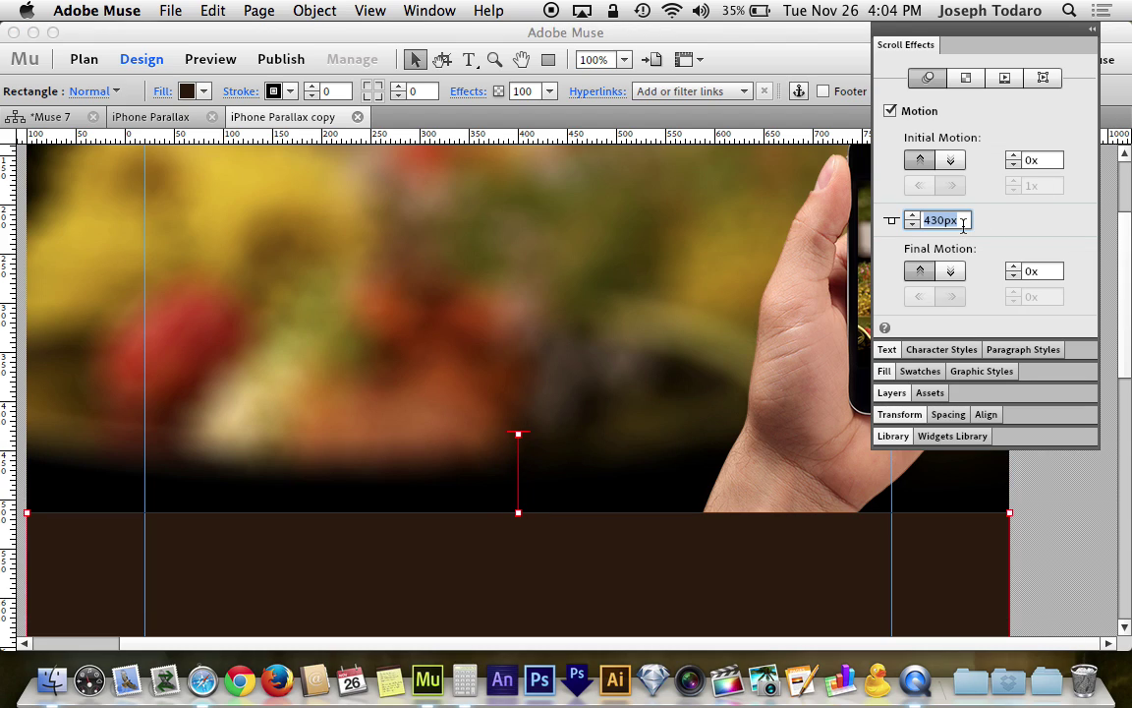
type("0")
key("Return")
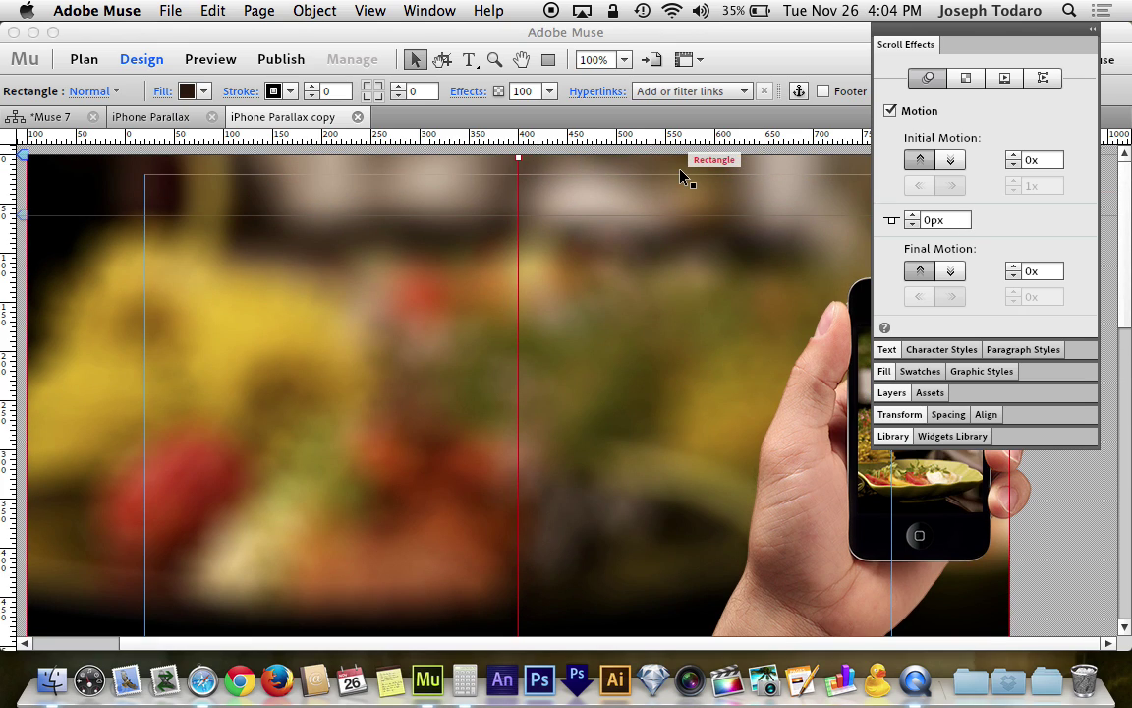
Enable Motion on the hand-held phone image and change its key position offset from -5px to 0px
left_click(775, 434)
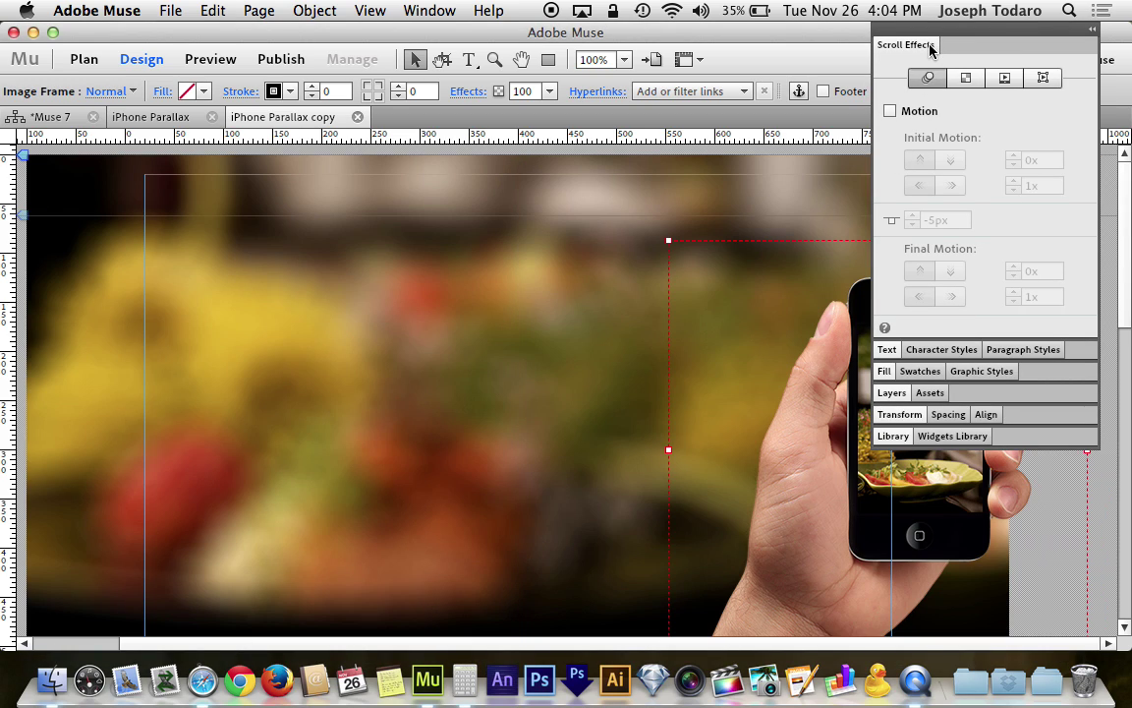
left_click(890, 112)
left_click_drag(964, 37, 1007, 32)
left_click(988, 219)
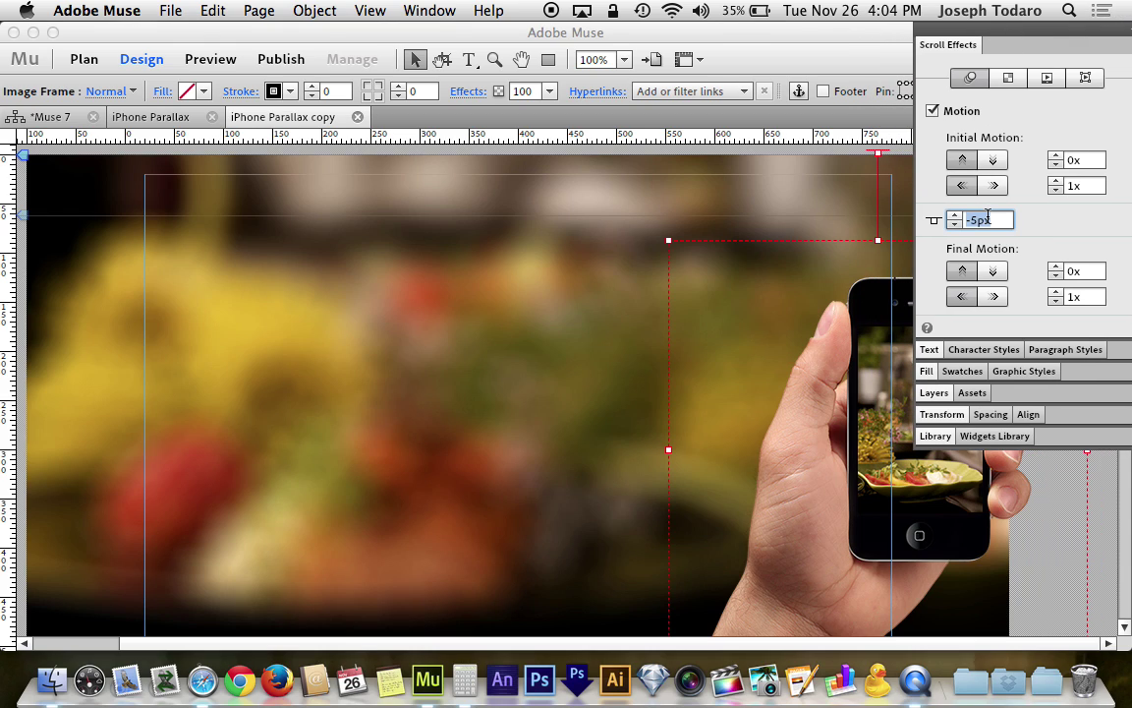
type("0")
key("Return")
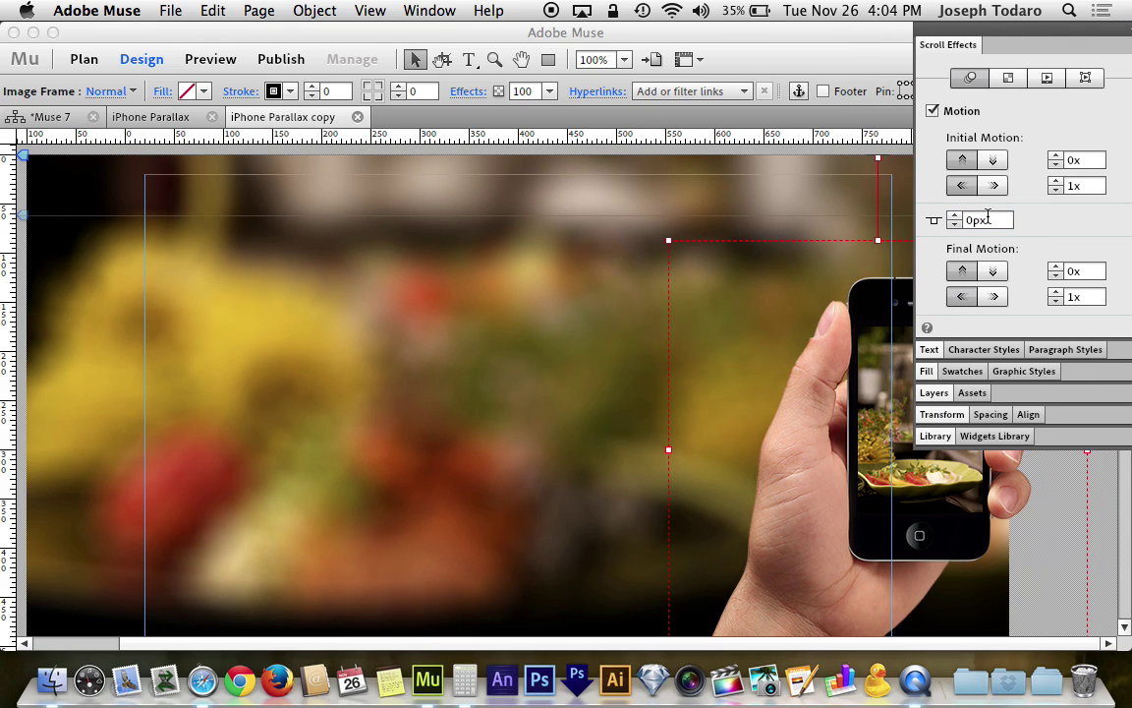
Set the phone image's horizontal motion to 1x moving left, keeping vertical motion at 0x
left_click(1078, 160)
left_click(1097, 269)
left_click(1086, 162)
left_click(1098, 183)
left_click(1089, 298)
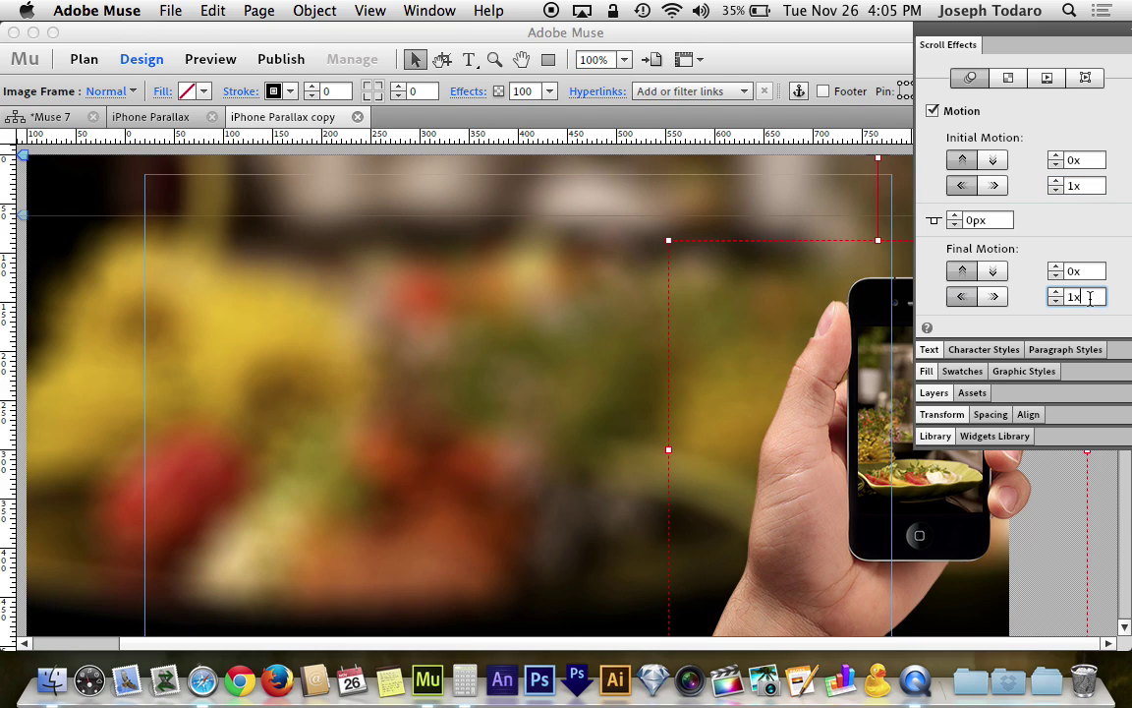
left_click(959, 188)
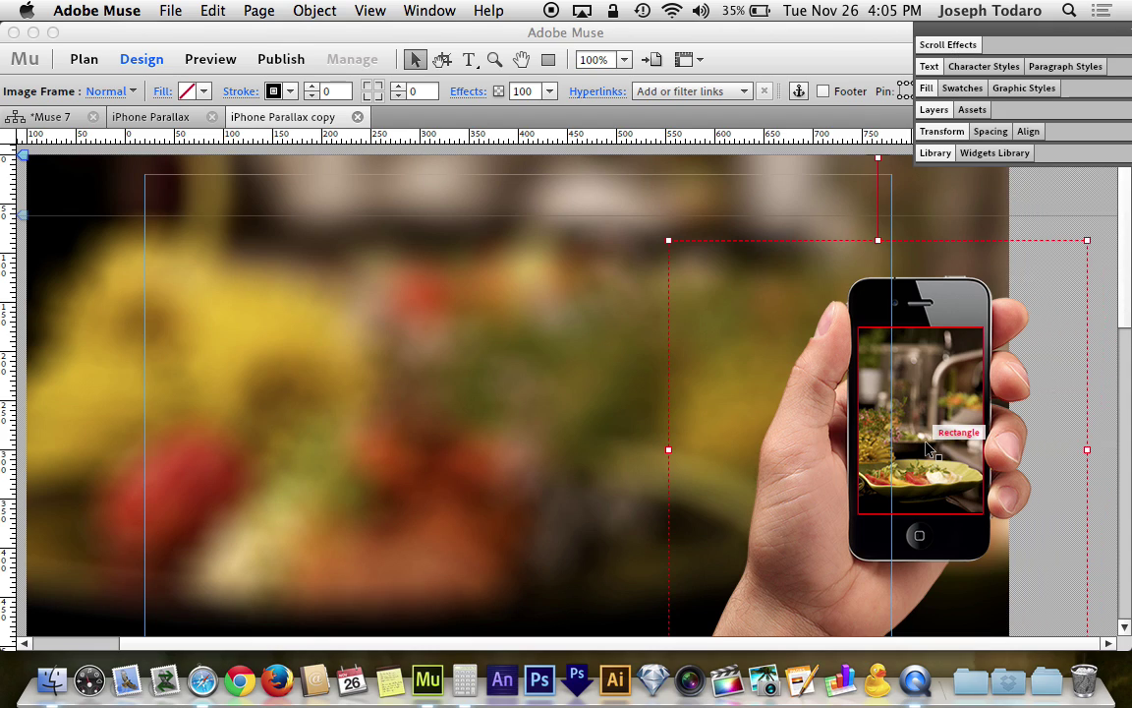
left_click(928, 447)
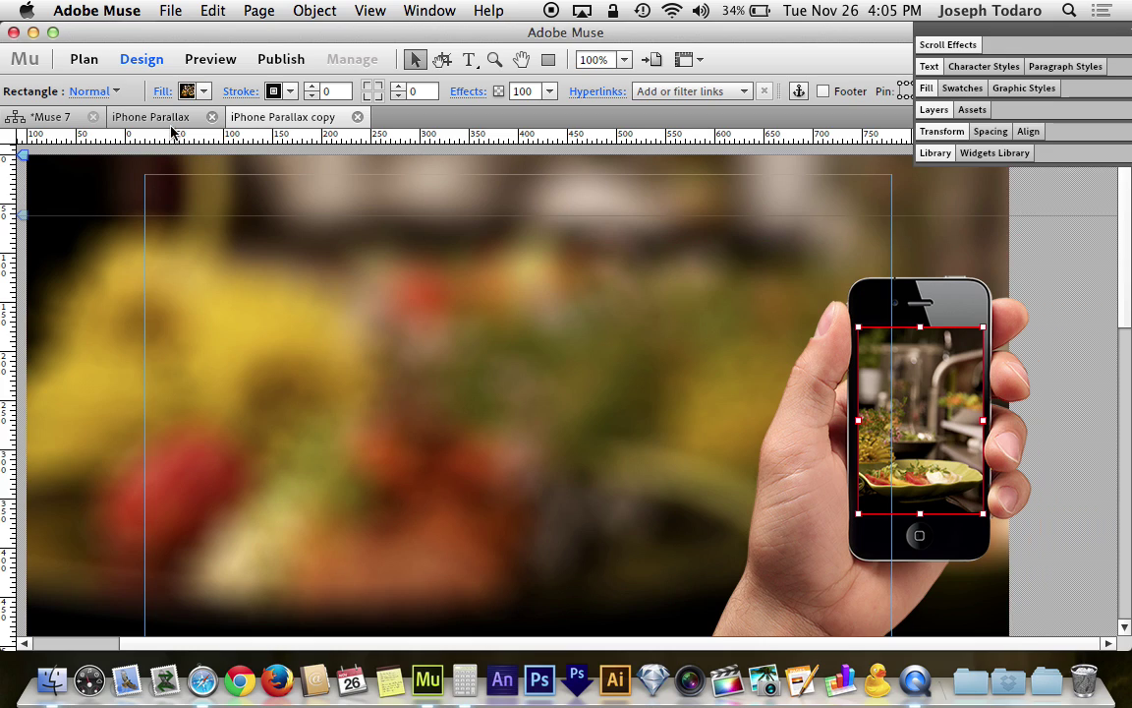
left_click(167, 91)
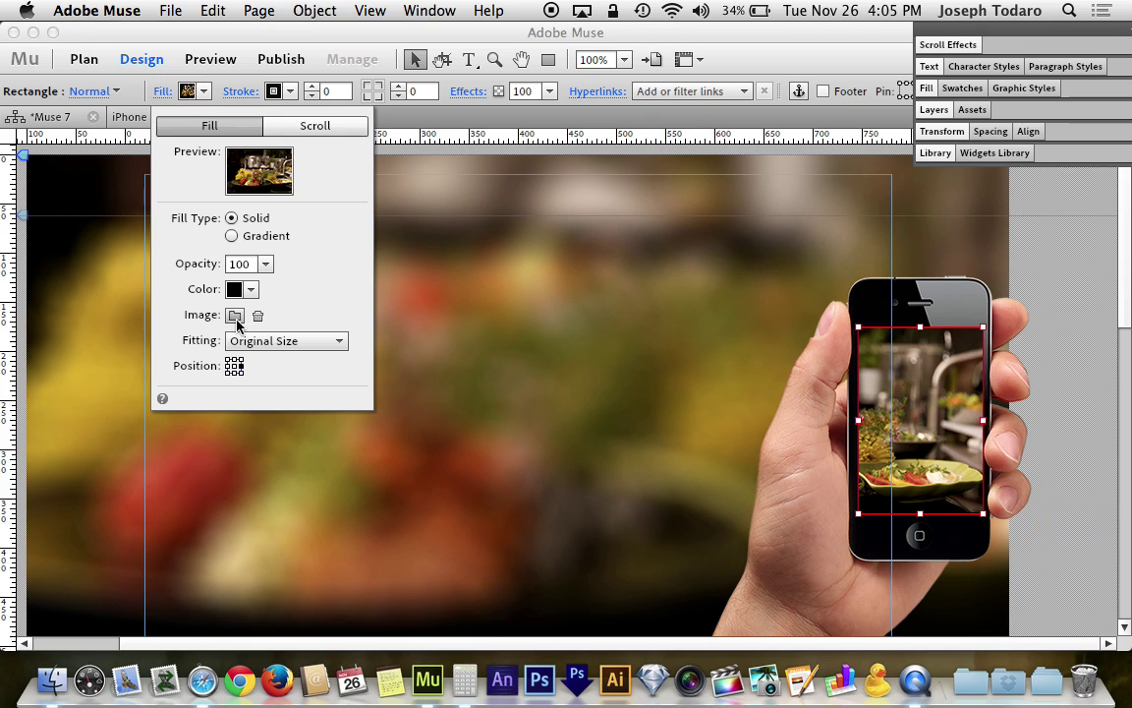
left_click(160, 92)
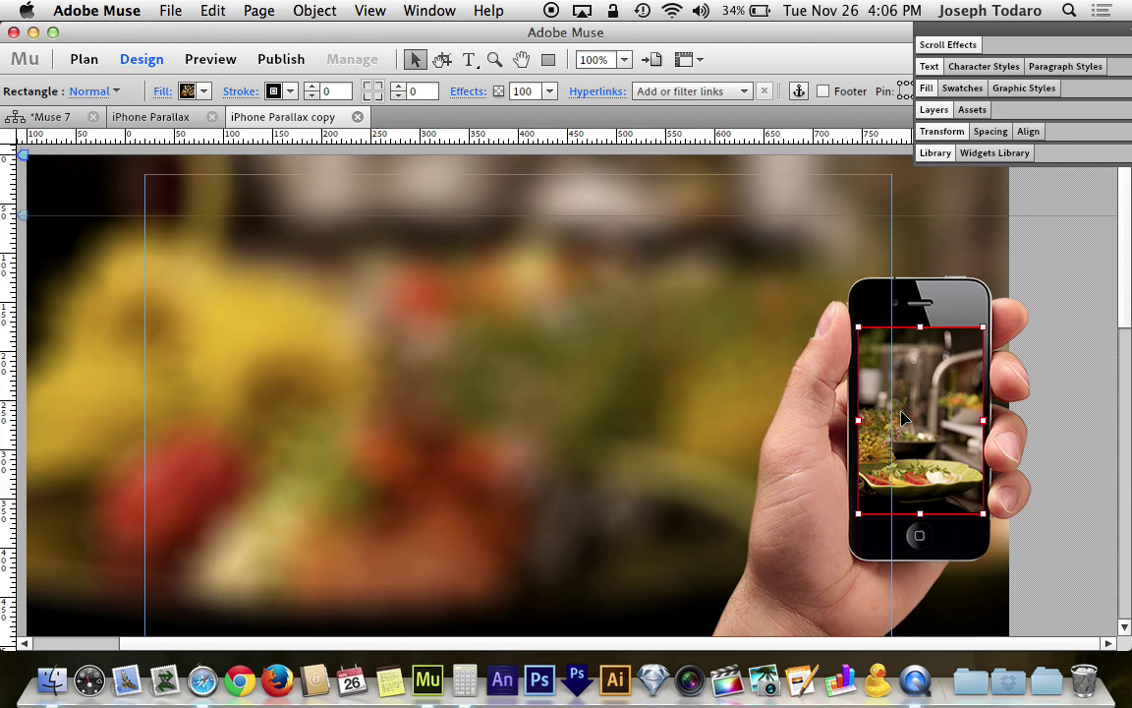
Read the phone-screen image's Transform values: X 746, Y 175, W 127, H 190
scroll(323, 373, "down", 10)
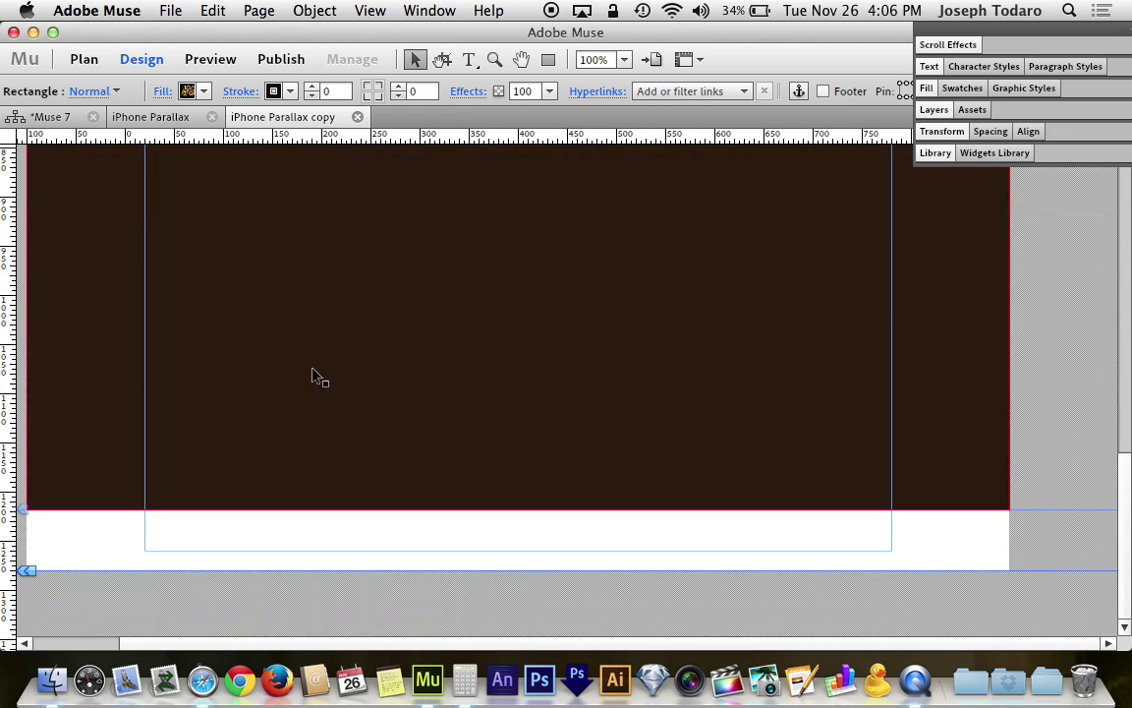
scroll(418, 314, "up", 10)
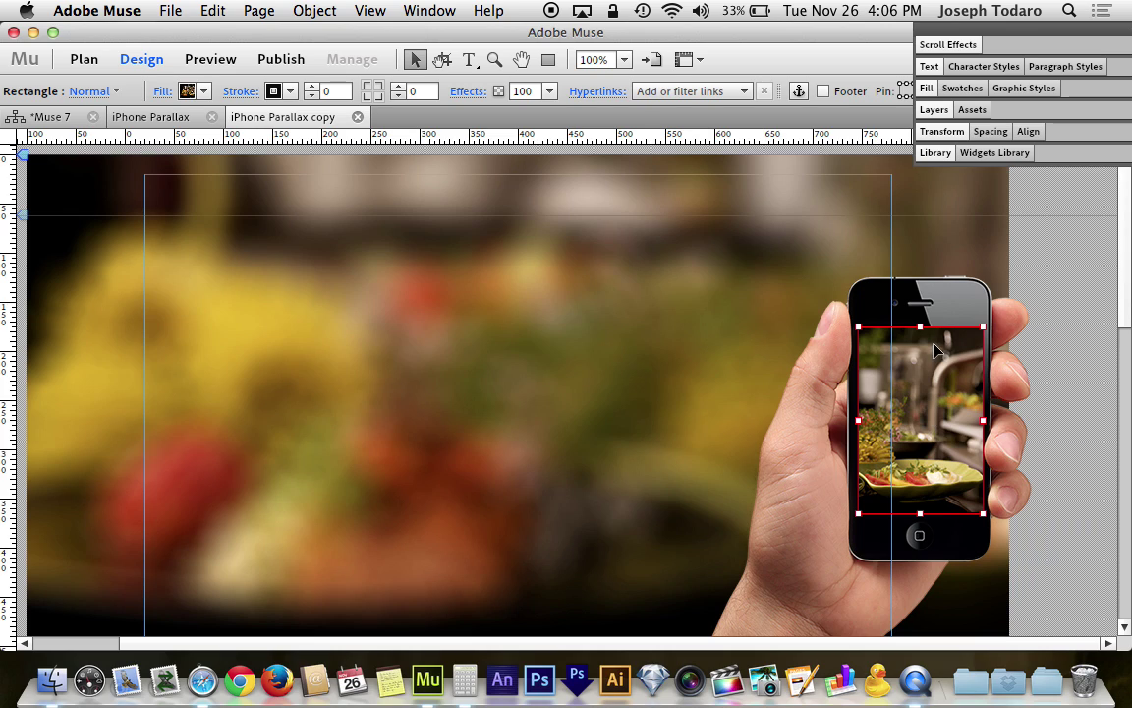
left_click(943, 139)
left_click(944, 138)
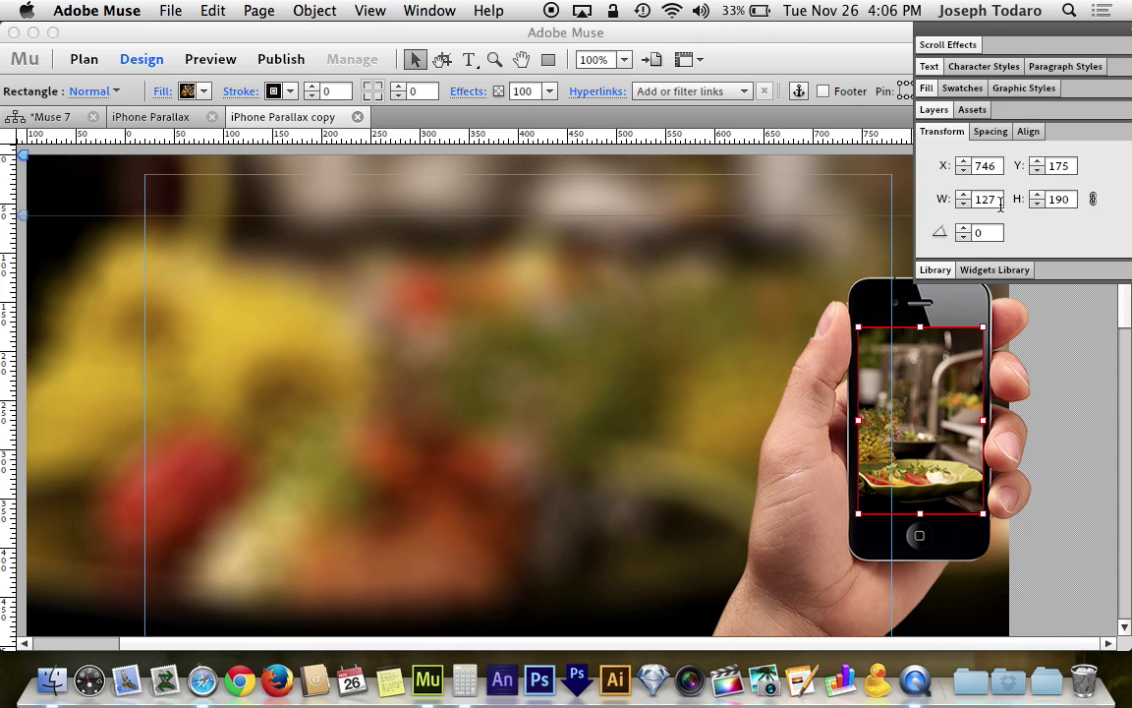
In the iPhone Scroller folder, confirm Day 1 Homeiras Cooking 308.jpg measures 375 × 250
left_click(935, 134)
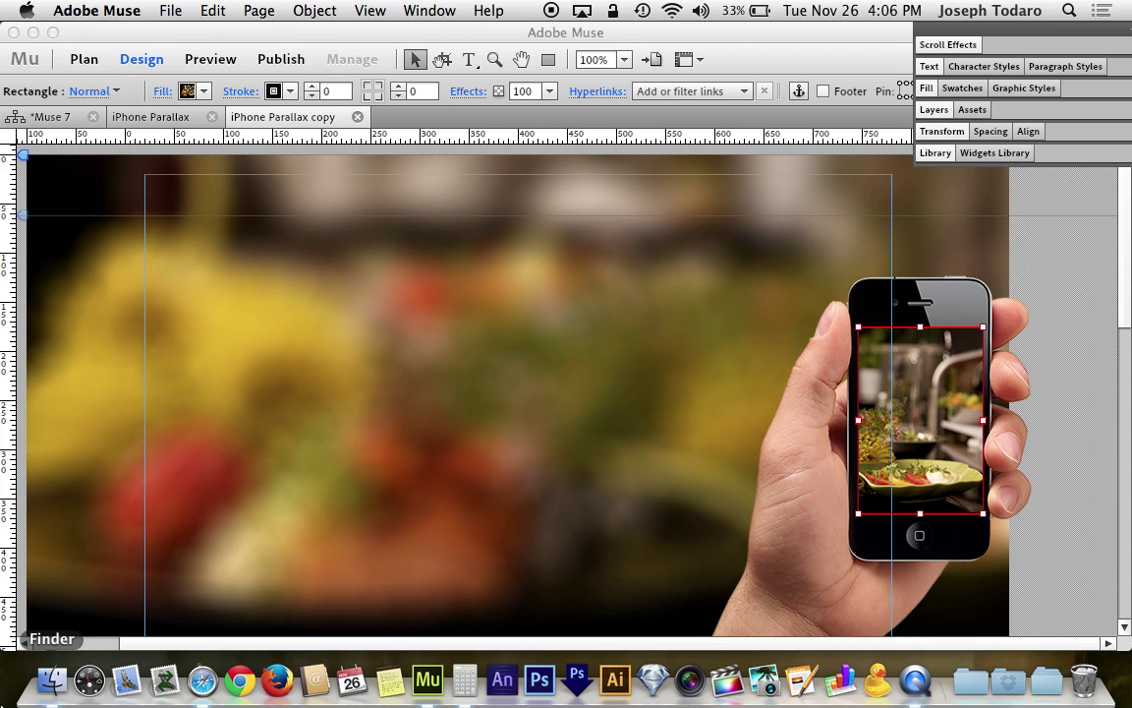
key("ctrl+Up")
left_click(50, 668)
left_click(771, 358)
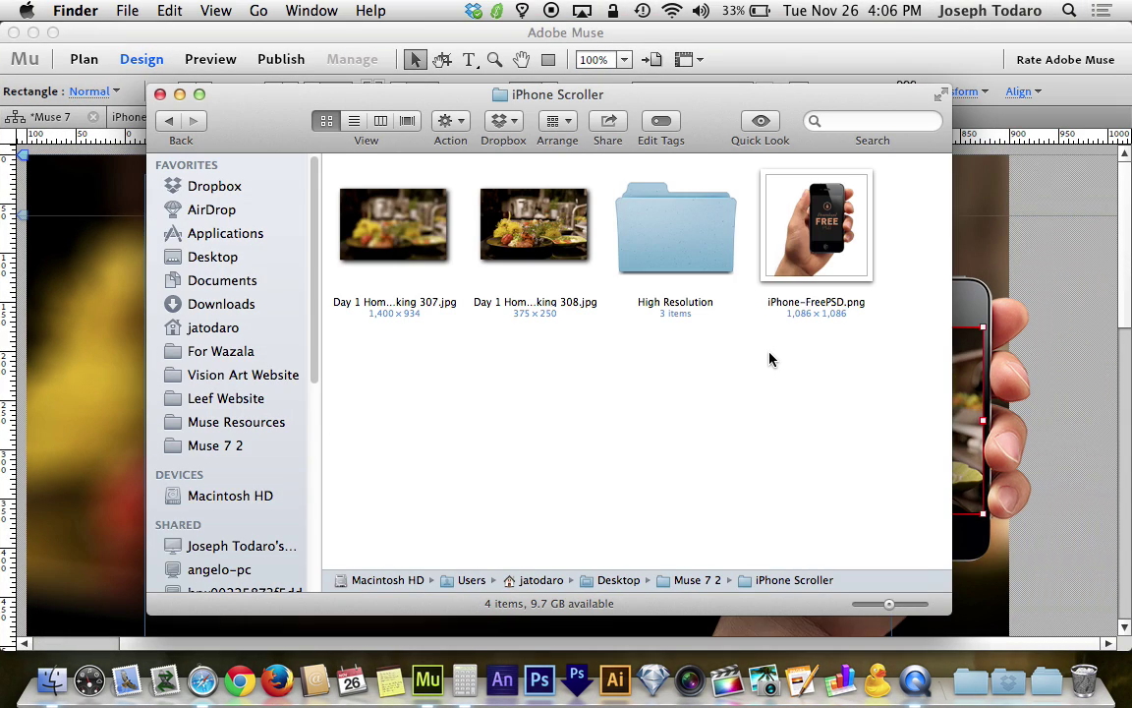
left_click(538, 257)
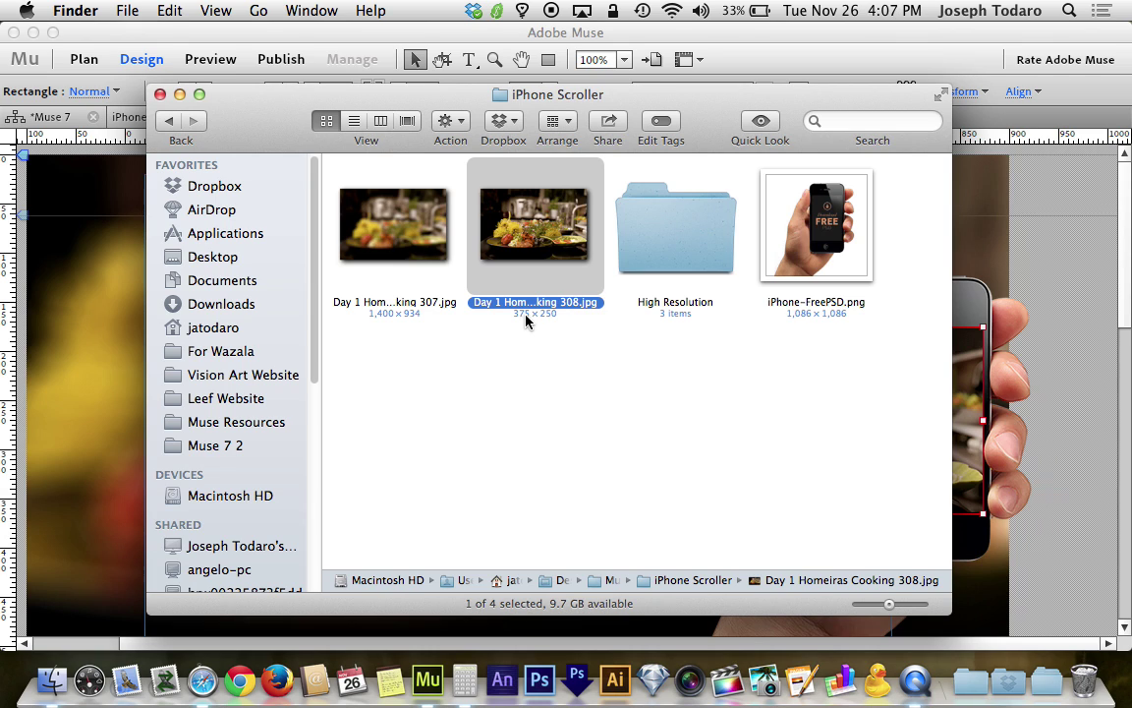
left_click_drag(648, 102, 538, 114)
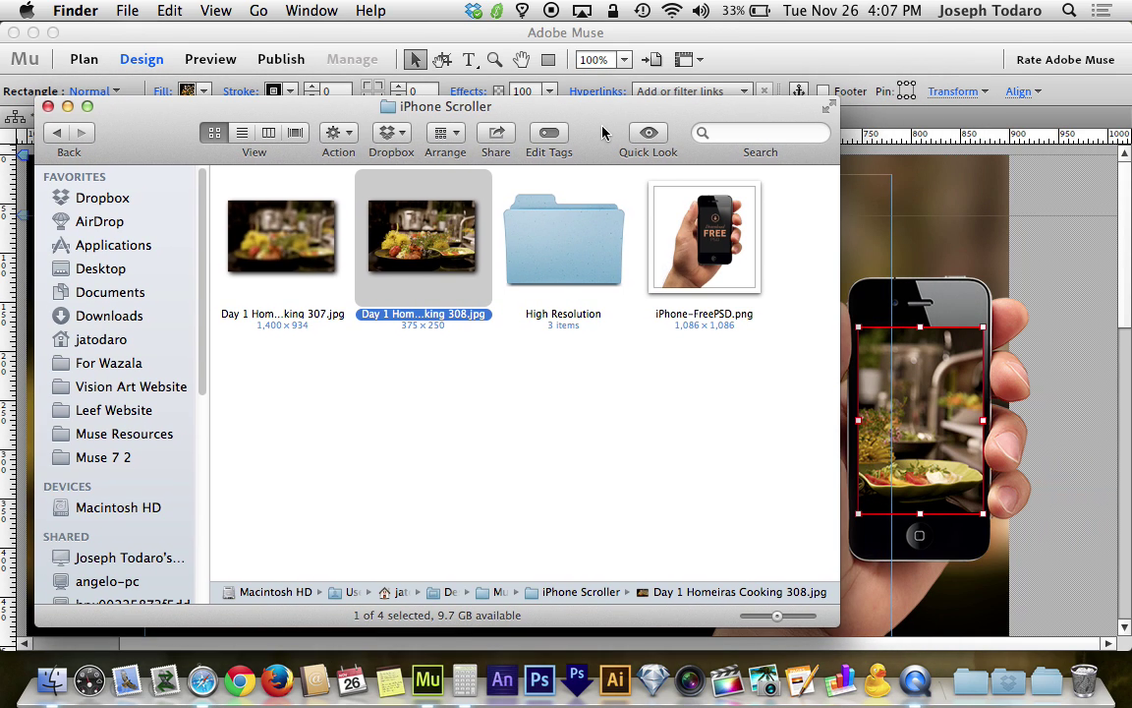
In Calculator, compute 125 − 375 = −250, then clear the result
left_click(464, 680)
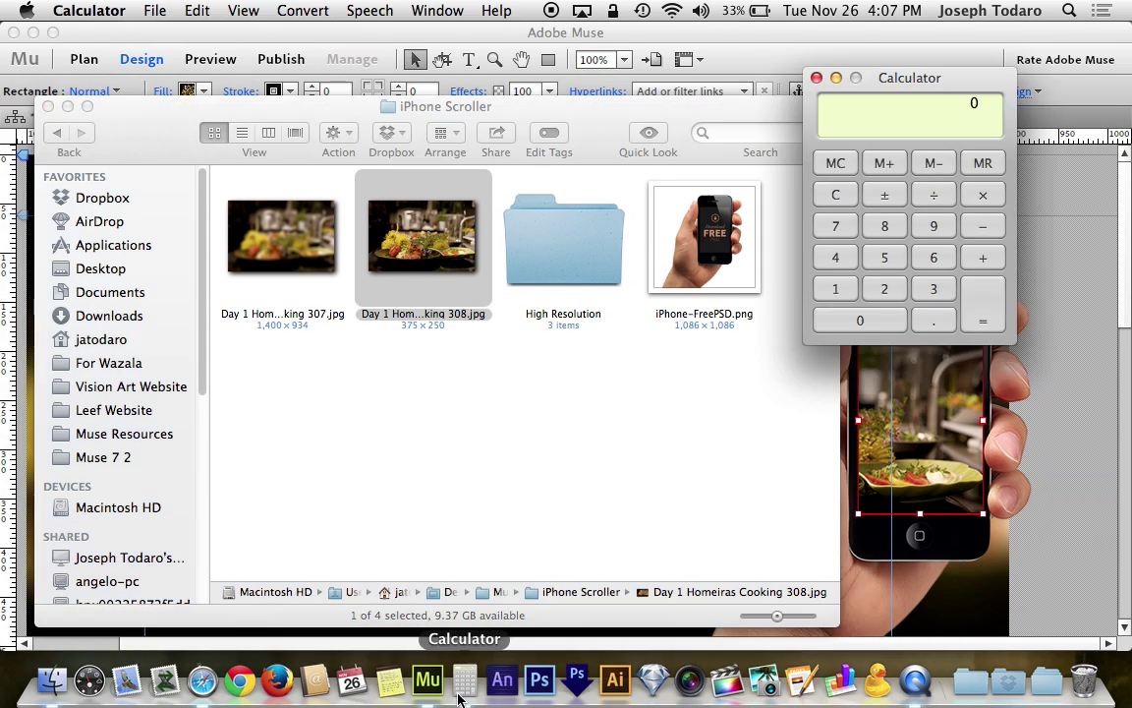
left_click(849, 291)
left_click(884, 289)
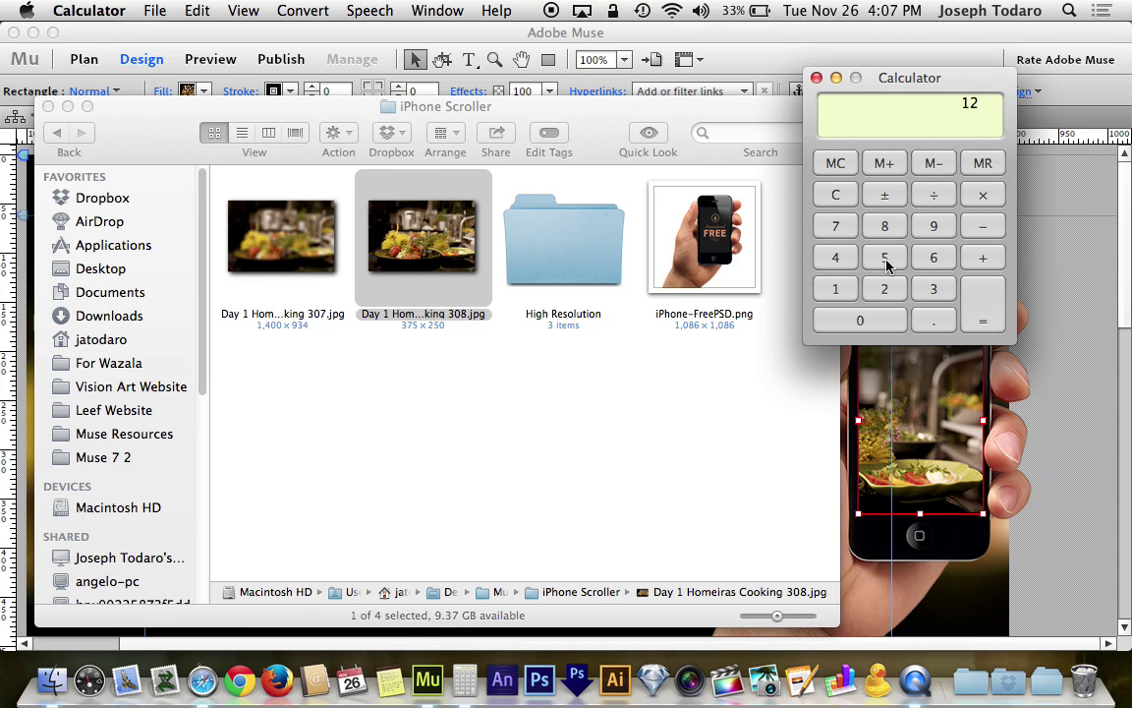
left_click(884, 259)
left_click(975, 230)
left_click(916, 288)
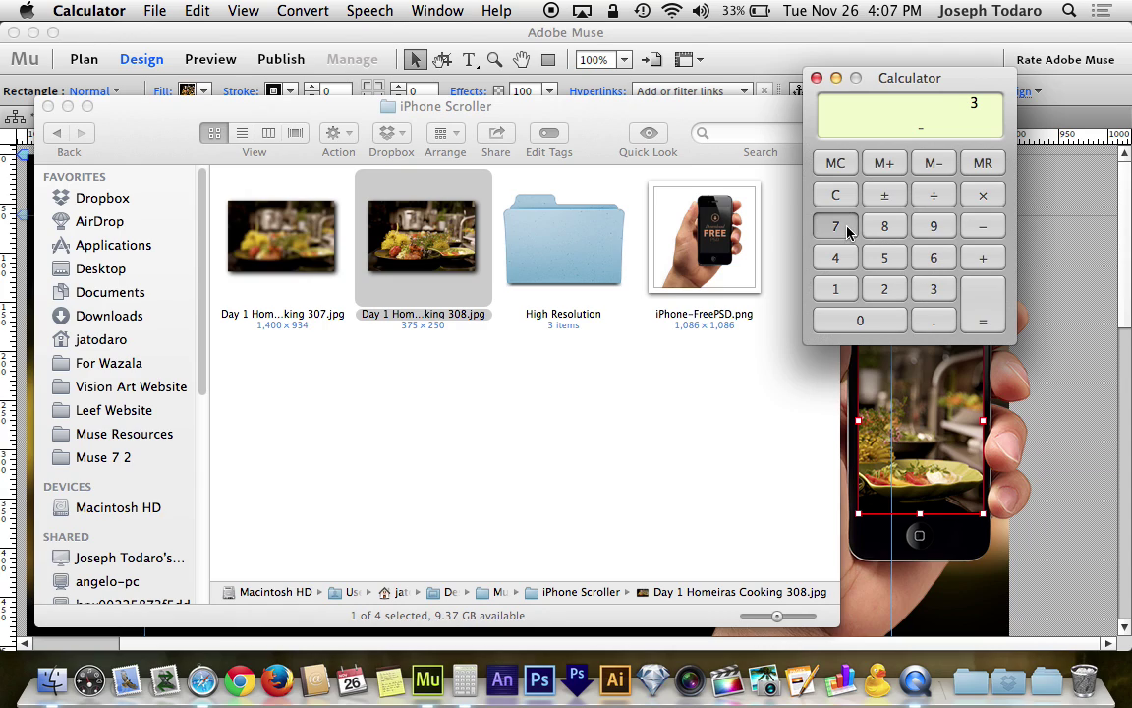
left_click(849, 228)
left_click(888, 257)
left_click(987, 314)
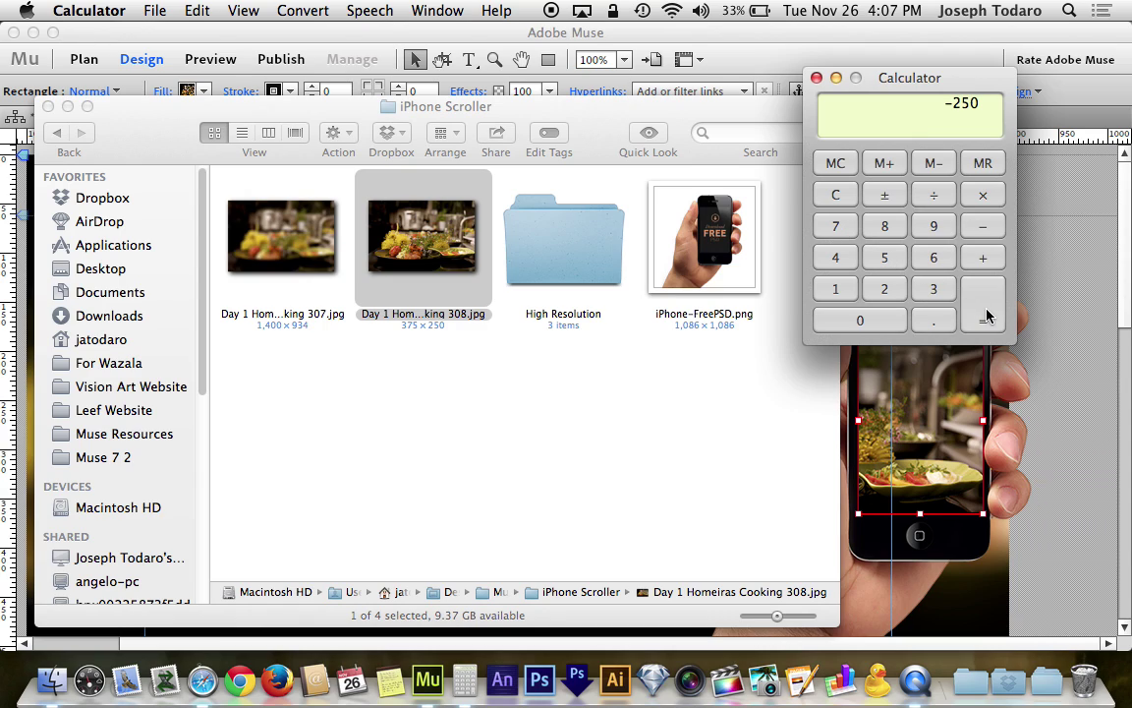
left_click(852, 200)
Divide 250 by 850 to get about 0.294, then return to Adobe Muse
left_click(889, 285)
left_click(889, 258)
left_click(859, 321)
left_click(949, 199)
left_click(884, 224)
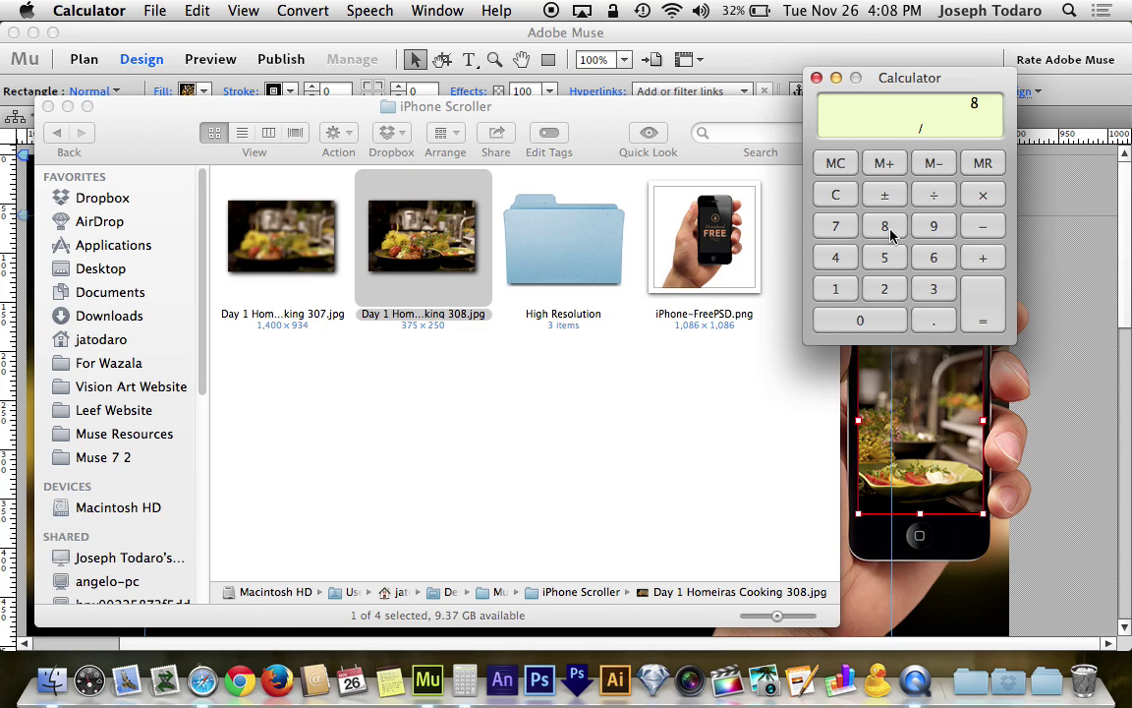
left_click(884, 256)
left_click(885, 324)
left_click(983, 311)
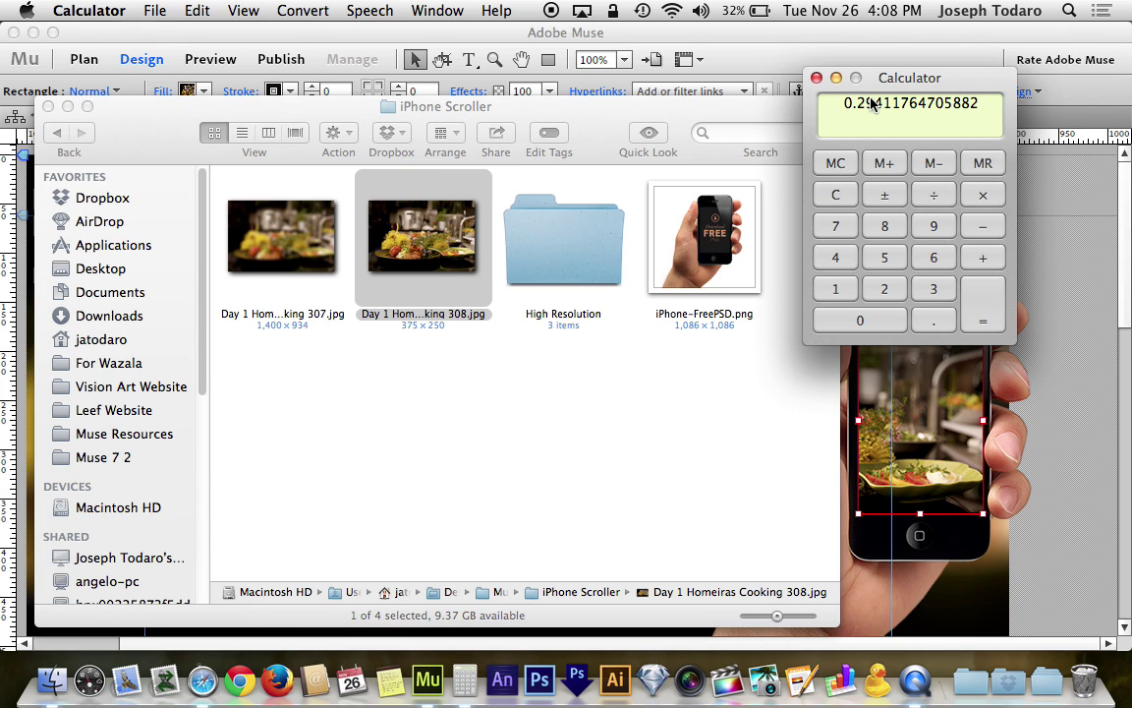
left_click(783, 39)
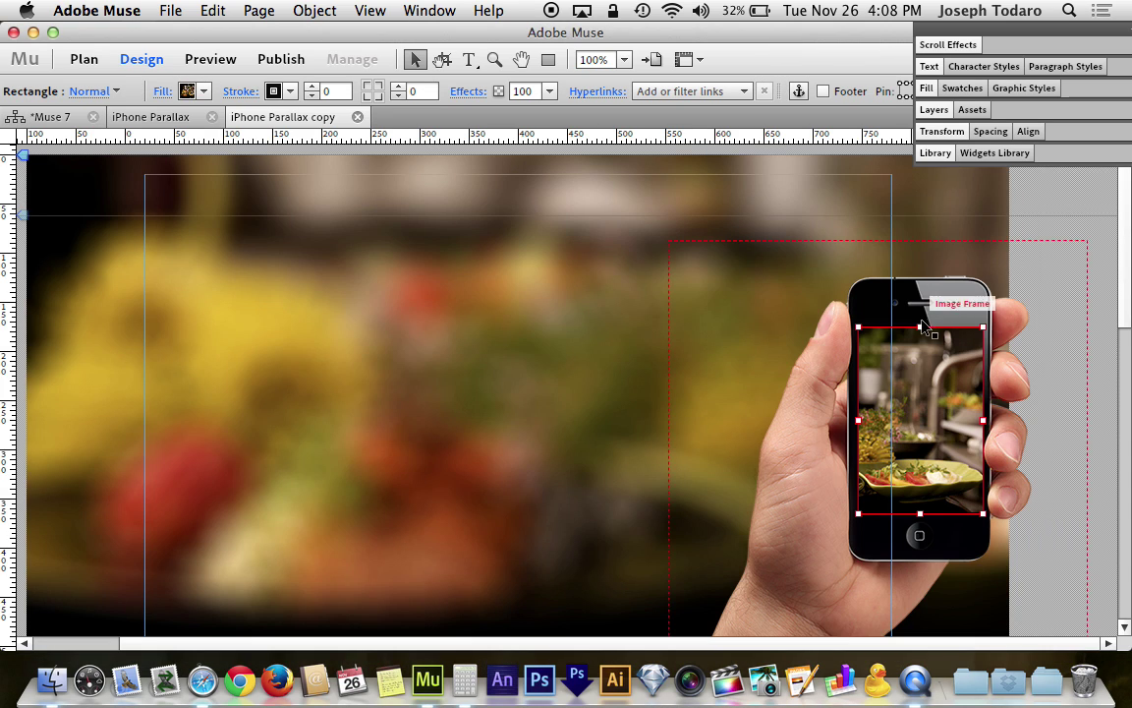
Turn on the Motion scroll effect for the phone-screen image frame
left_click(949, 45)
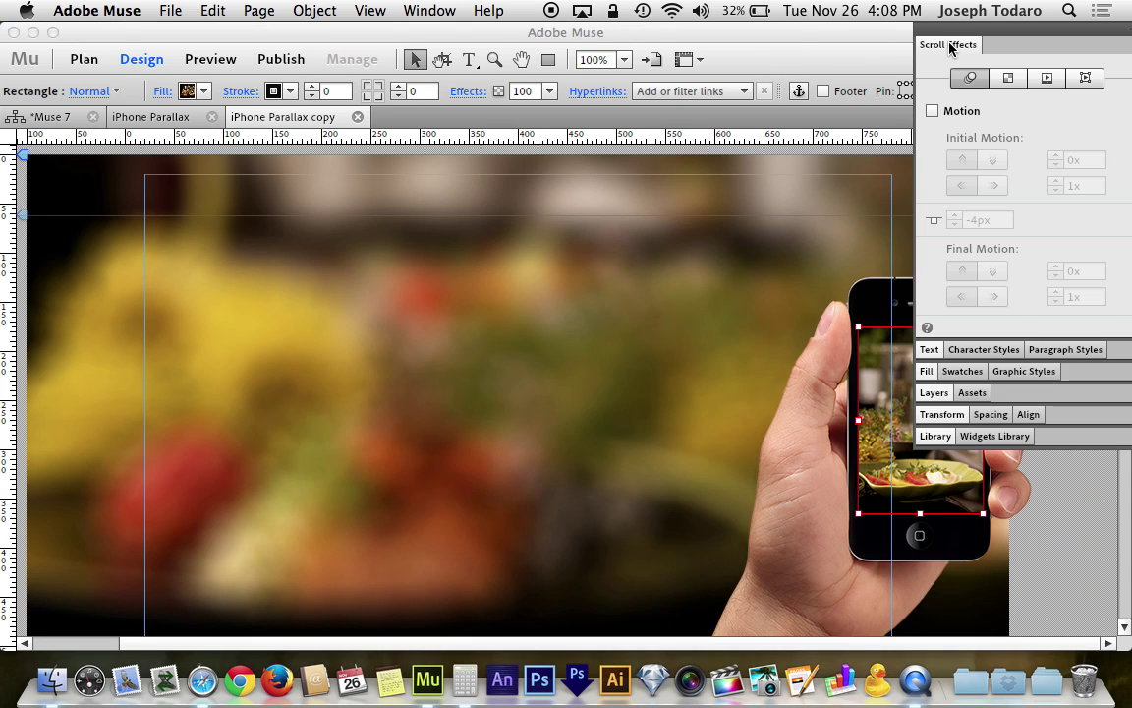
left_click(953, 111)
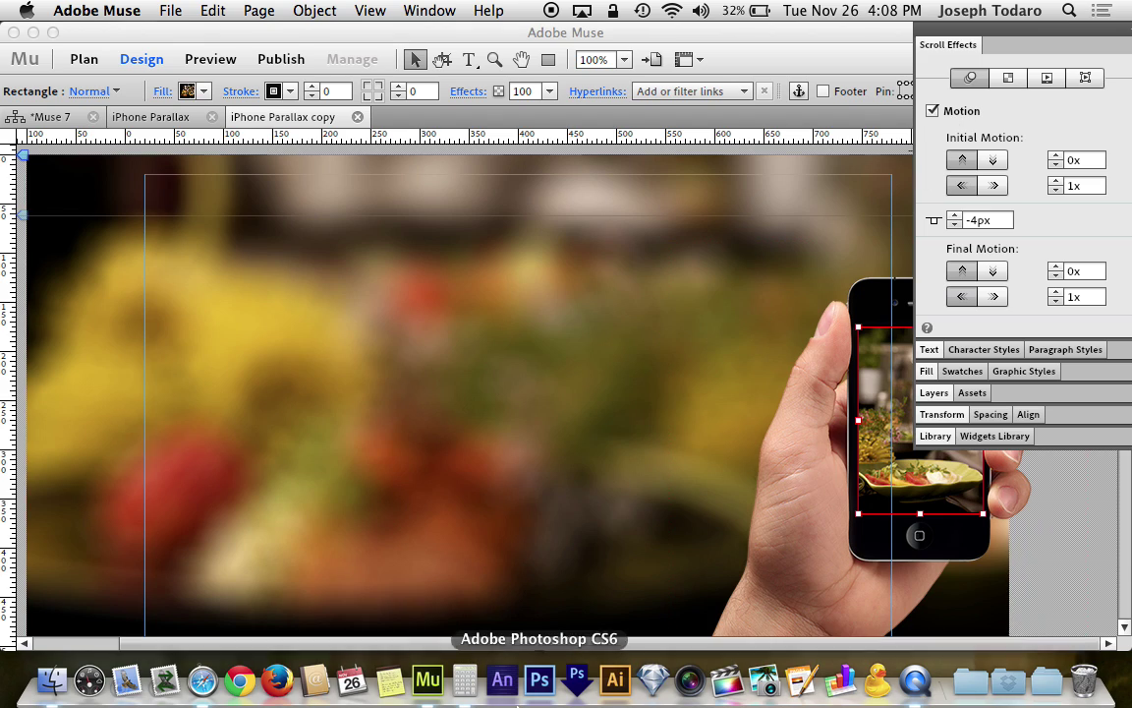
left_click(464, 680)
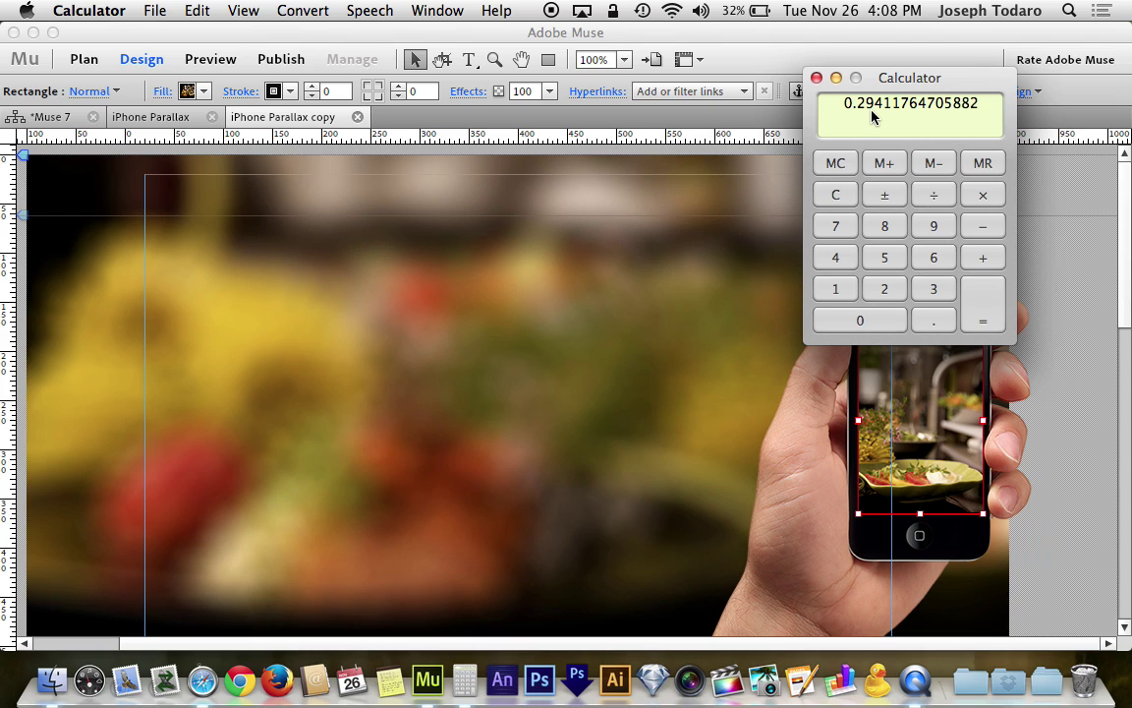
left_click(777, 46)
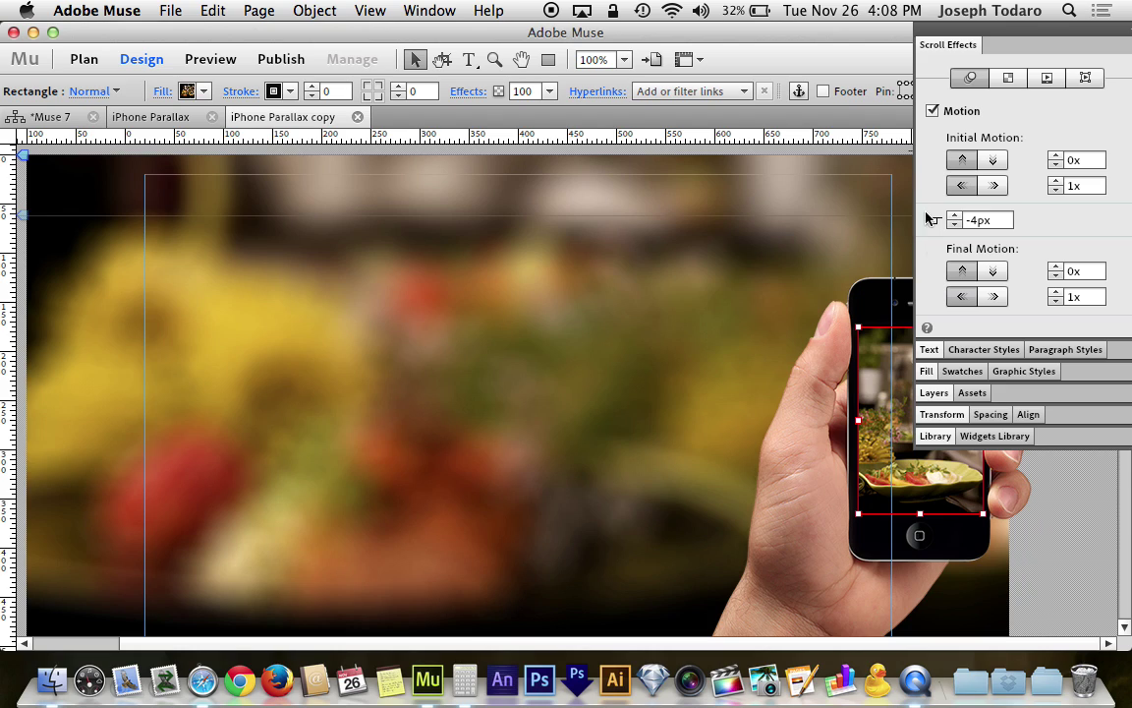
Change the key position offset from -4px to 0px and review the motion speeds
left_click(986, 221)
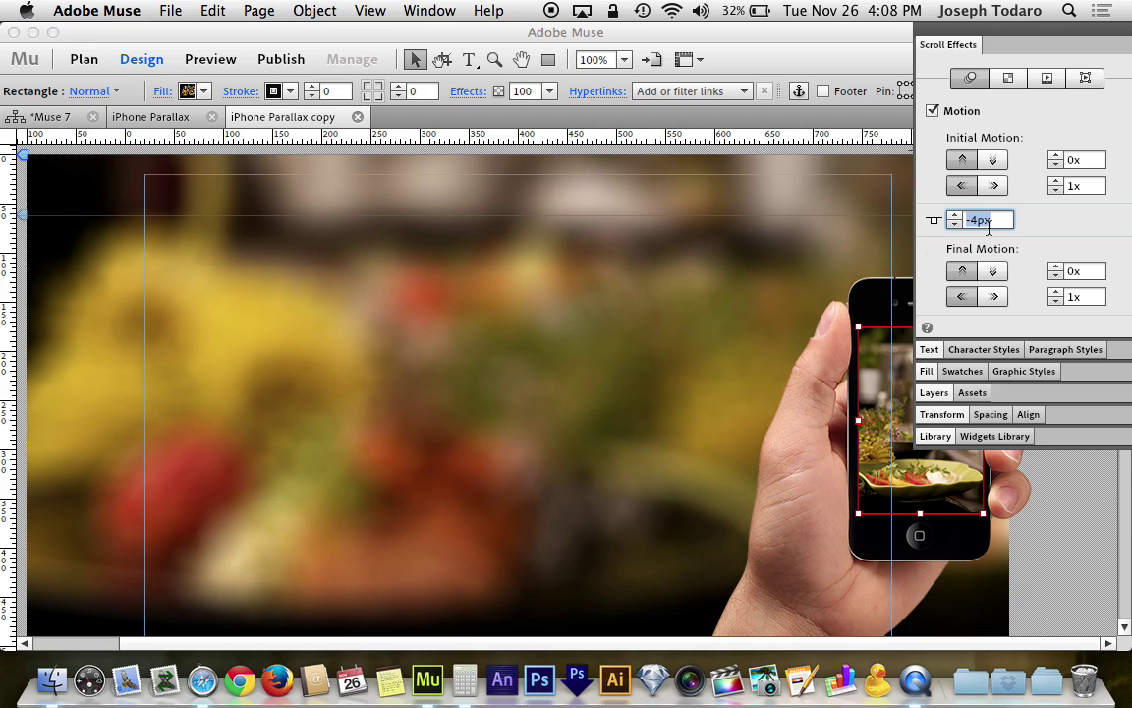
type("0")
key("Return")
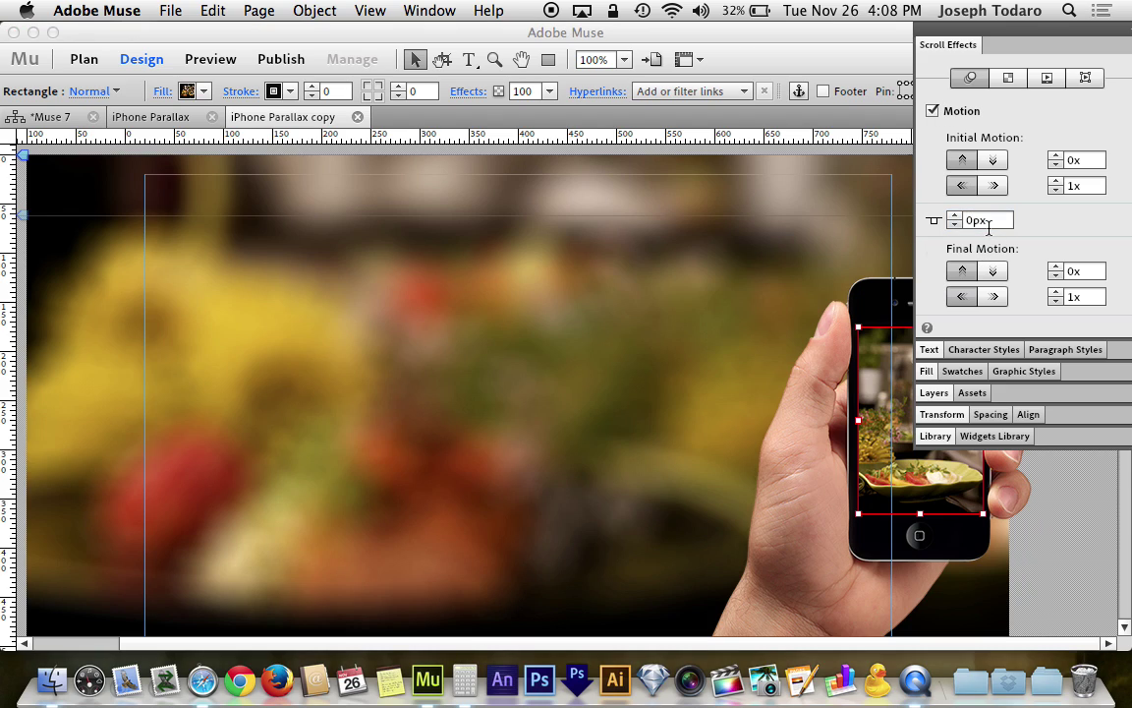
key("Tab")
left_click(1081, 270)
left_click(1093, 184)
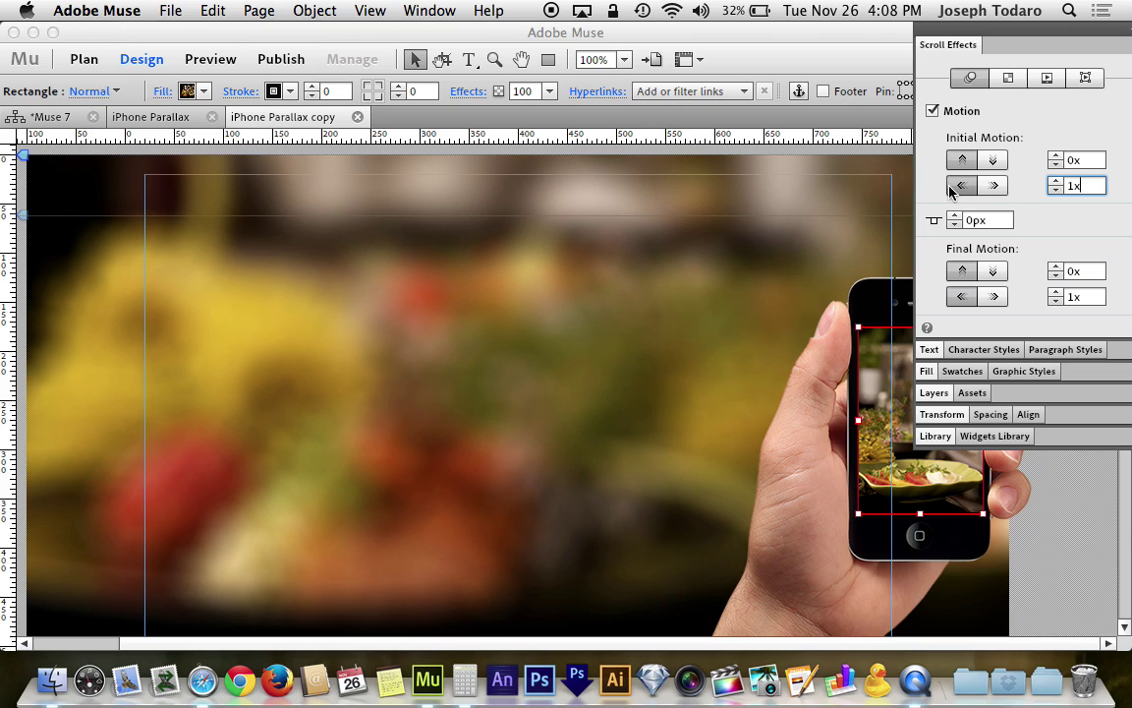
left_click(1084, 297)
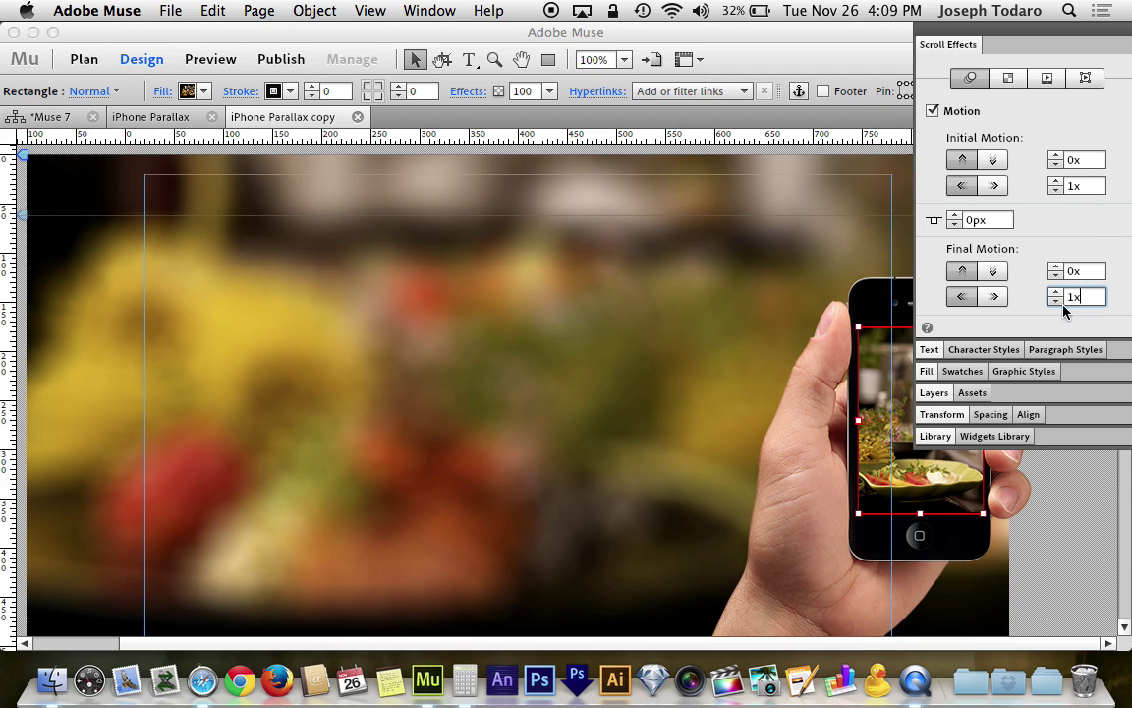
left_click(946, 46)
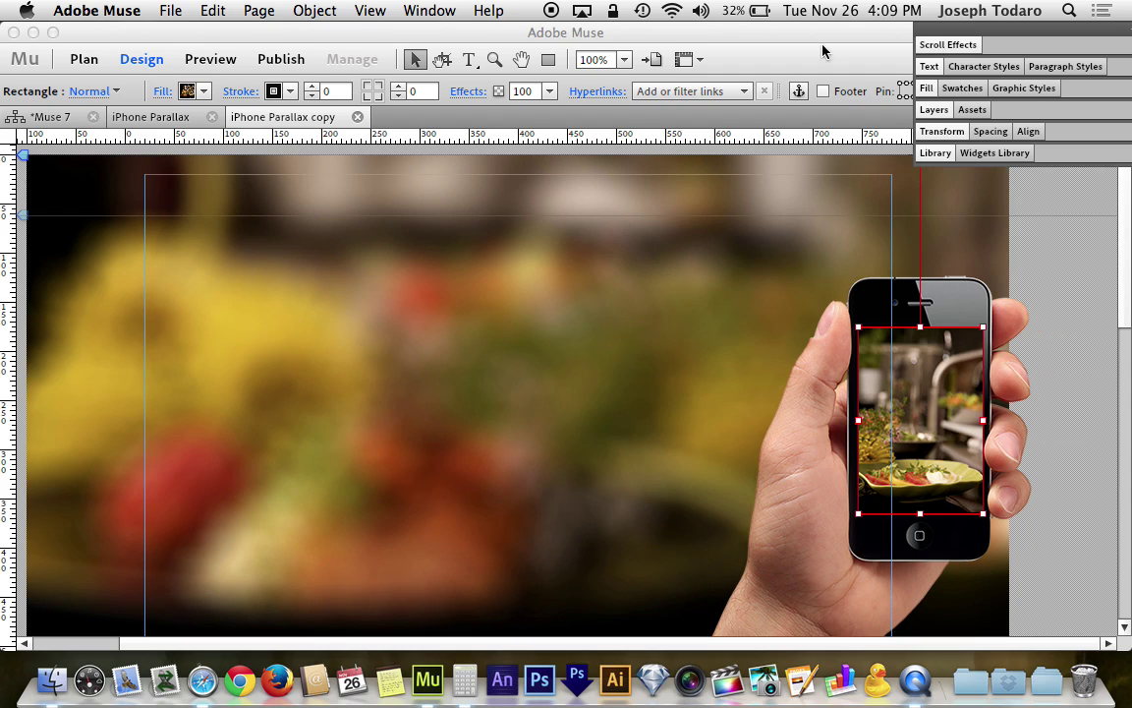
Enable scroll Motion for the phone-screen frame's image fill
left_click(172, 90)
left_click(172, 91)
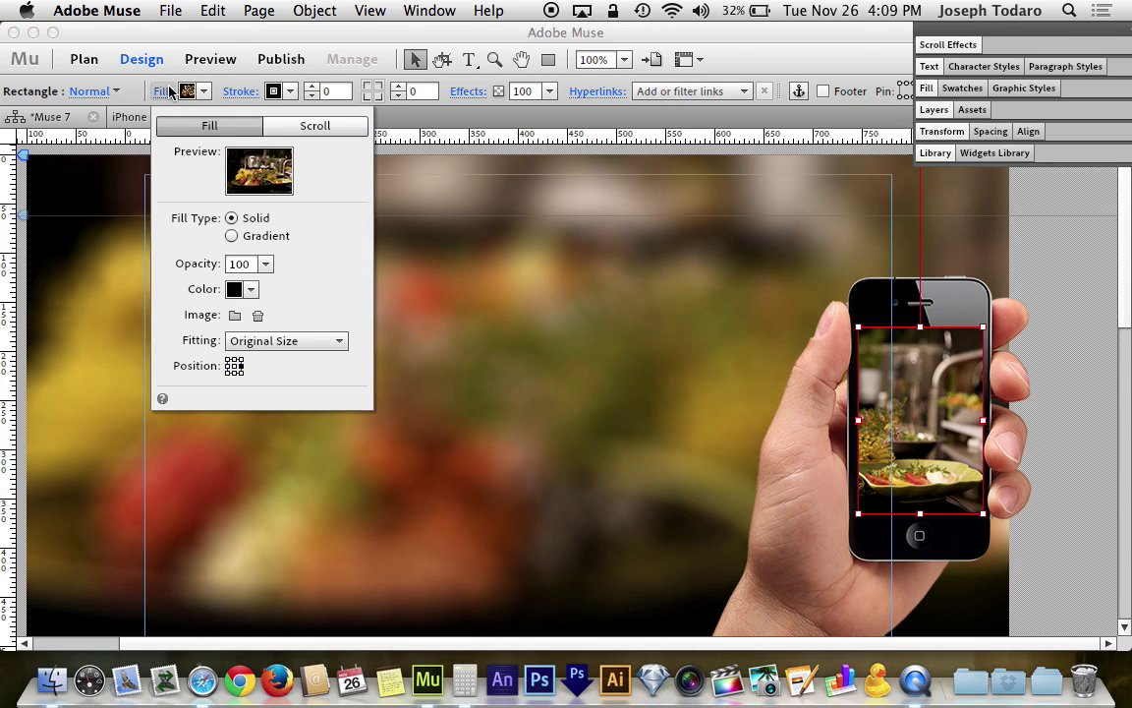
left_click(296, 132)
left_click(184, 163)
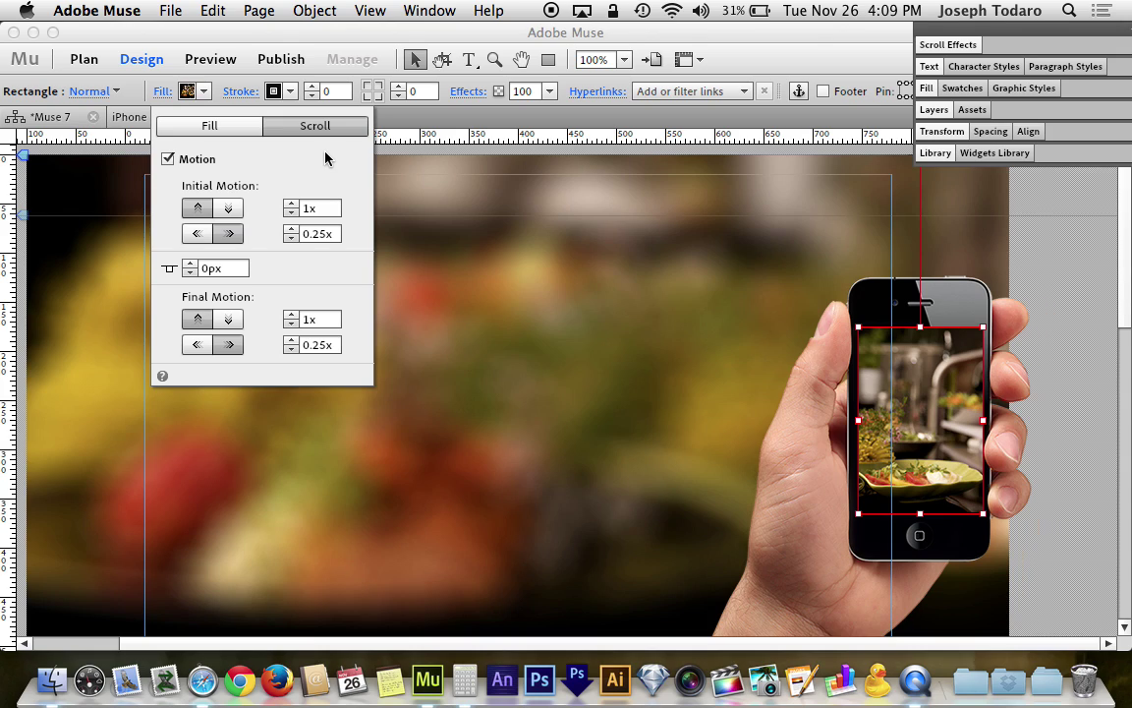
Set the fill's initial and final speeds to 1x vertical and 0.25x horizontal, key position 0px
left_click(324, 233)
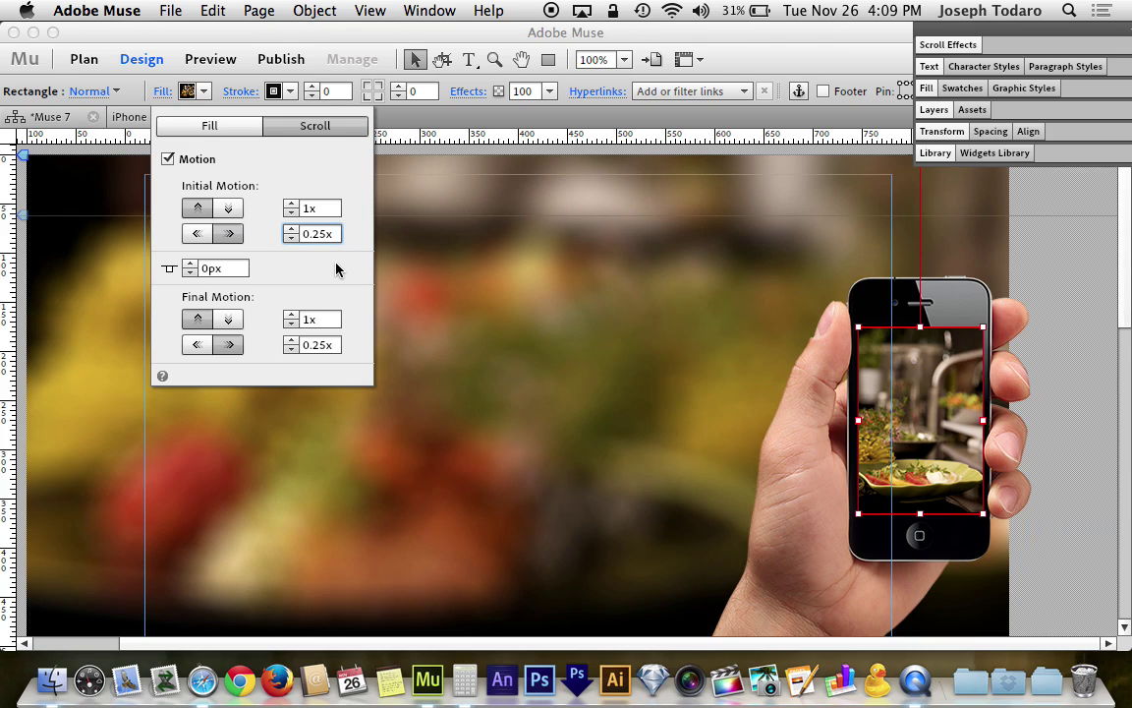
left_click(328, 208)
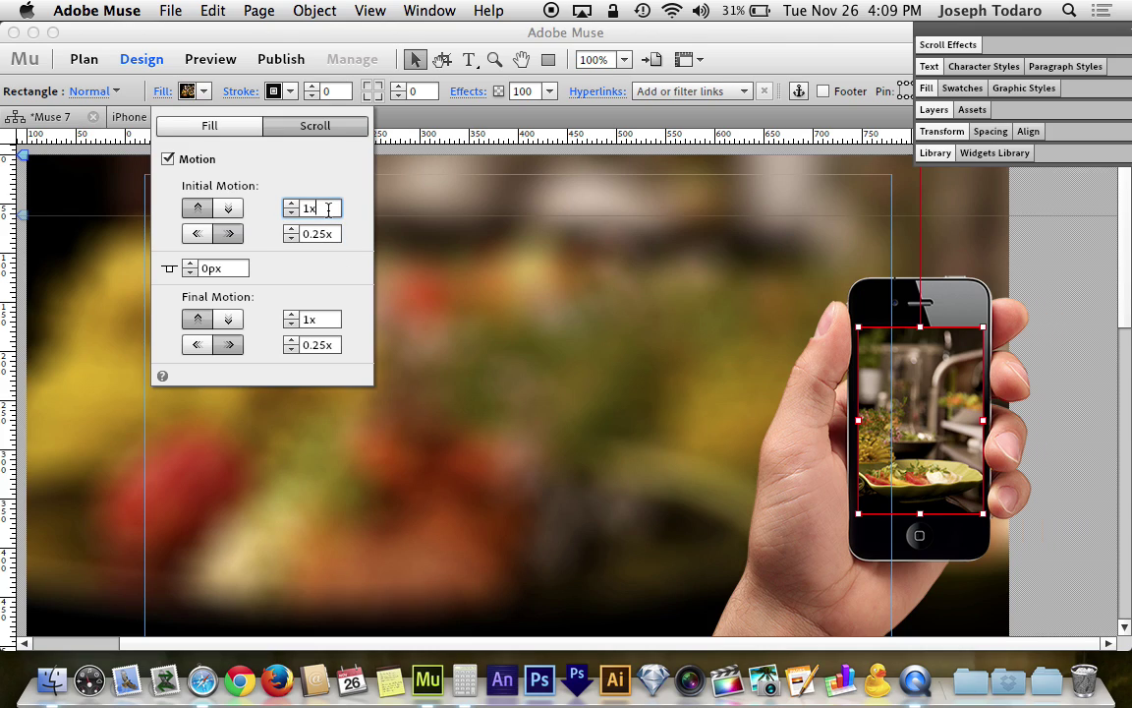
left_click(314, 319)
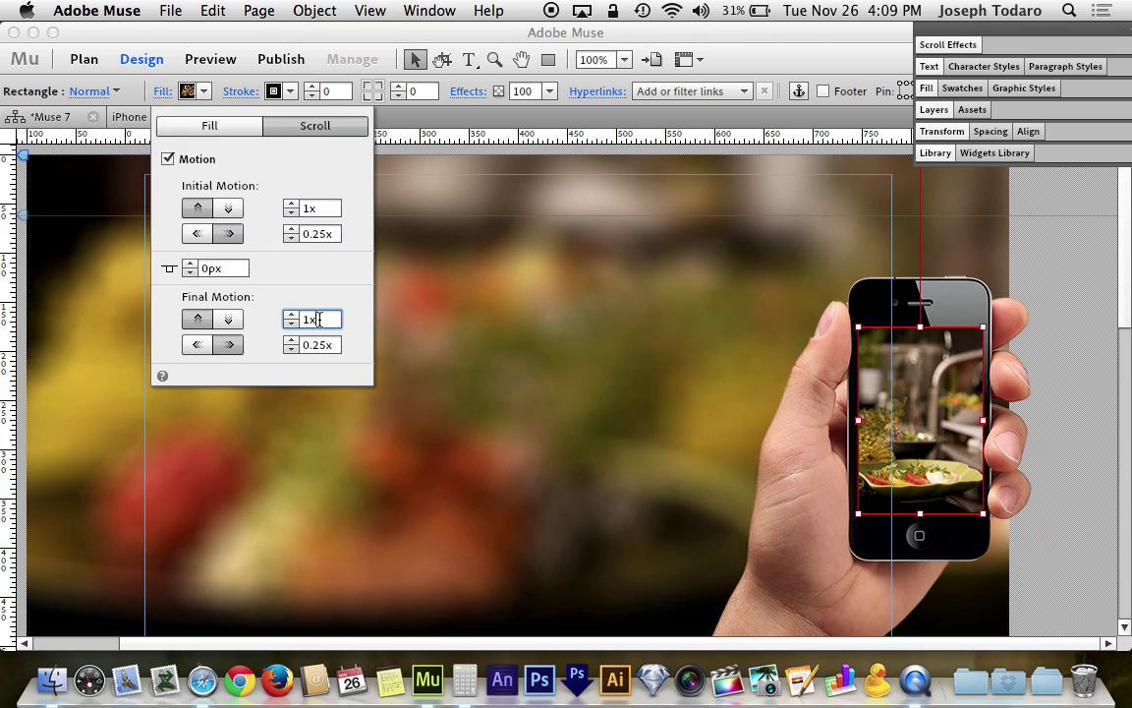
double_click(236, 269)
left_click(320, 208)
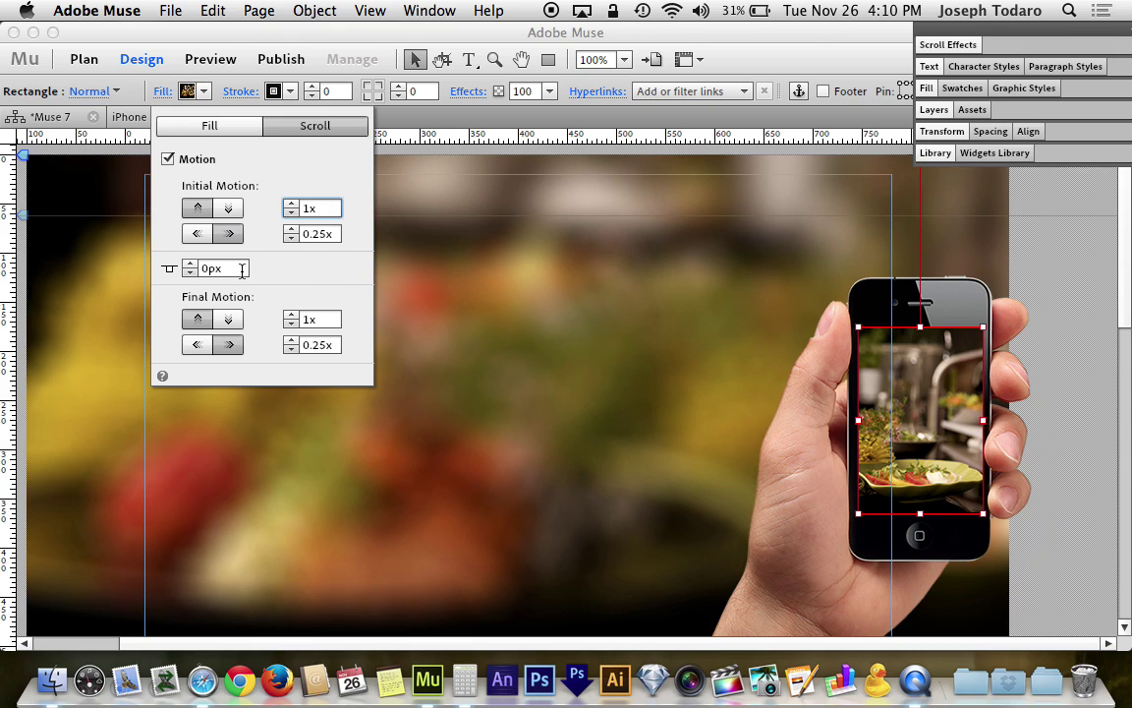
key("Tab")
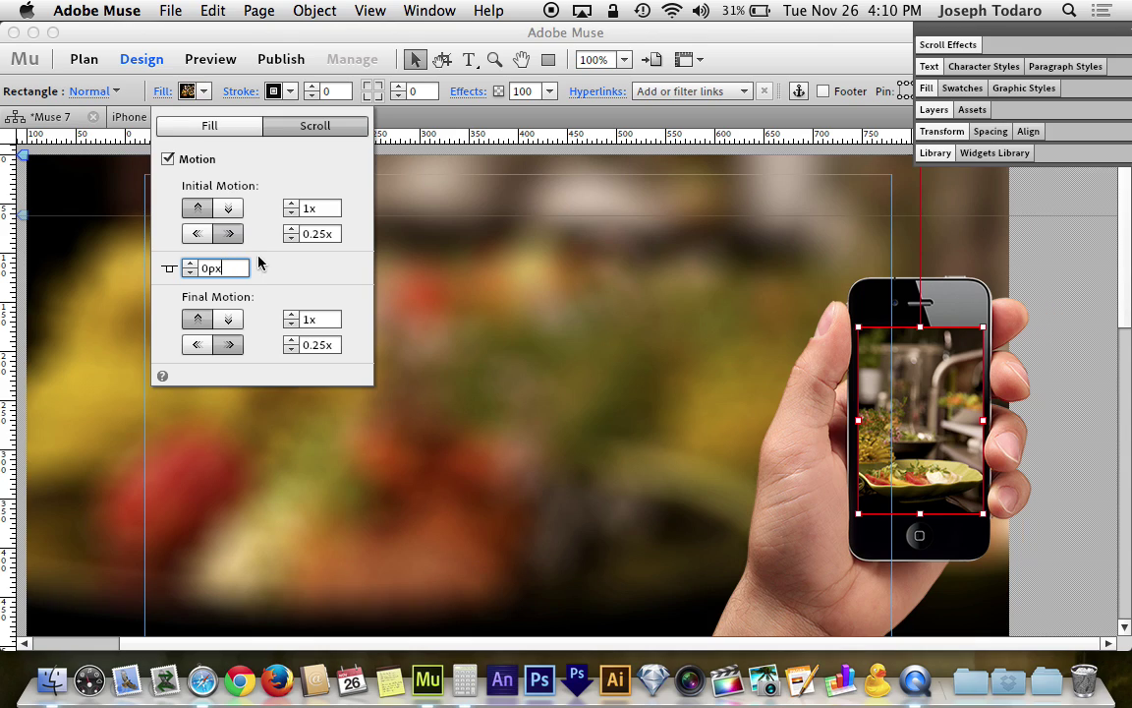
left_click(307, 208)
left_click(317, 316)
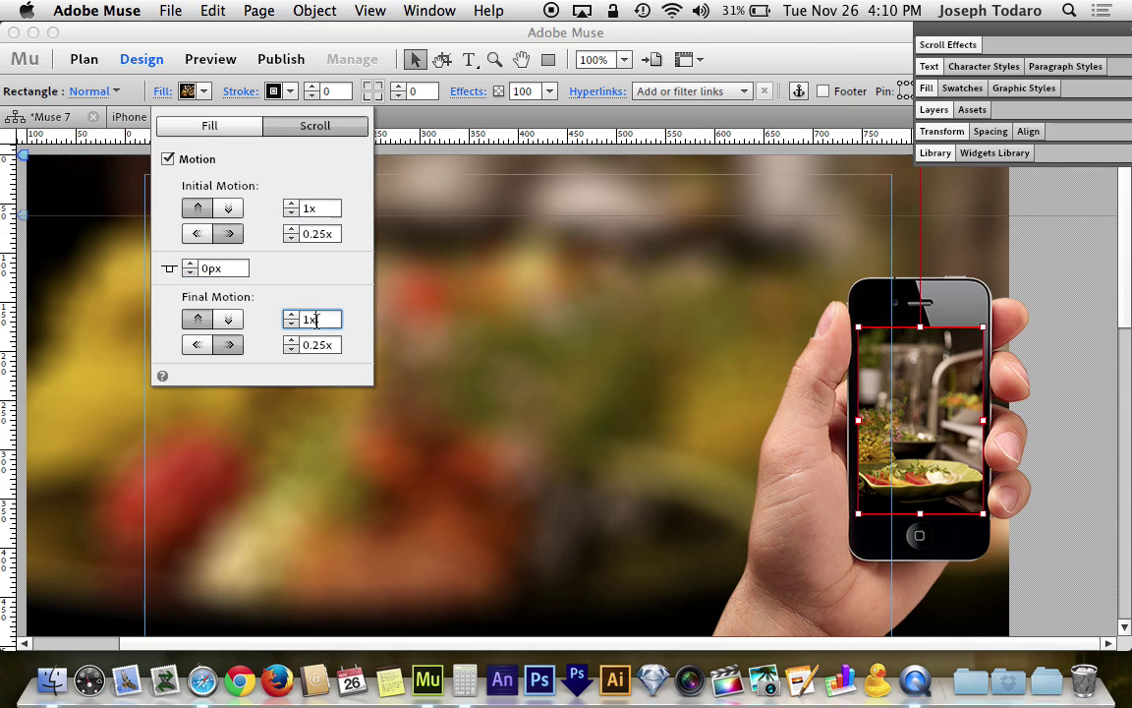
left_click(327, 209)
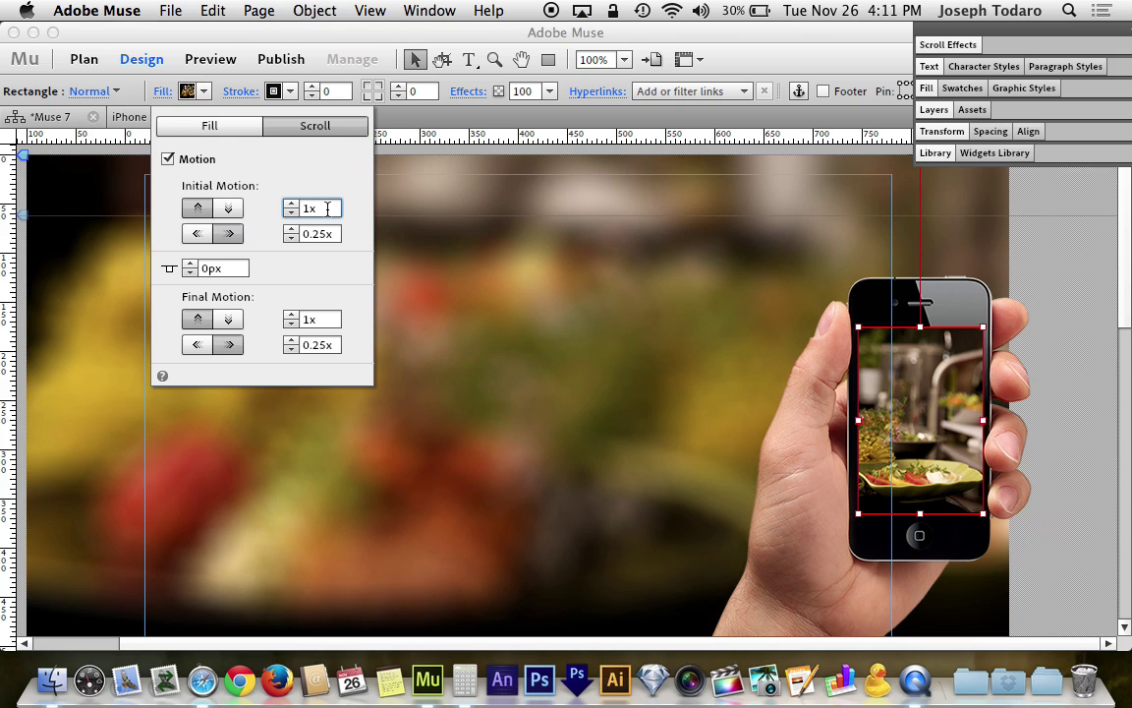
left_click(233, 233)
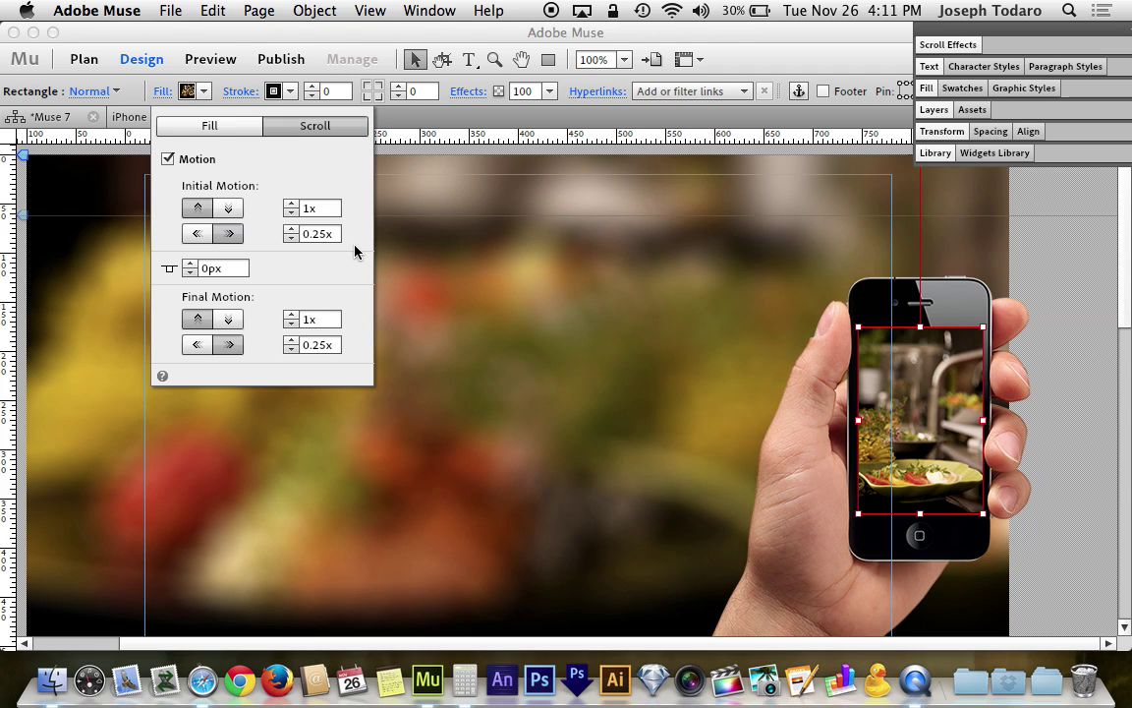
left_click(169, 102)
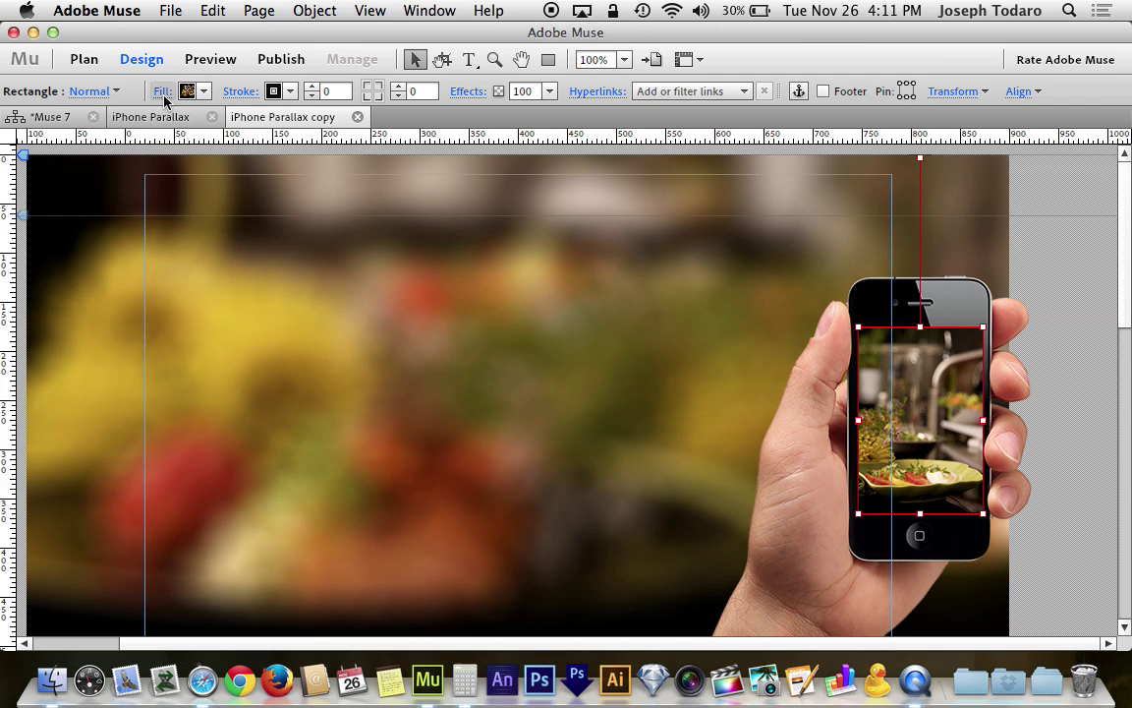
Preview the iPhone Parallax copy page in Safari and scroll to test the phone-screen parallax
left_click(1034, 209)
key("super+alt+e")
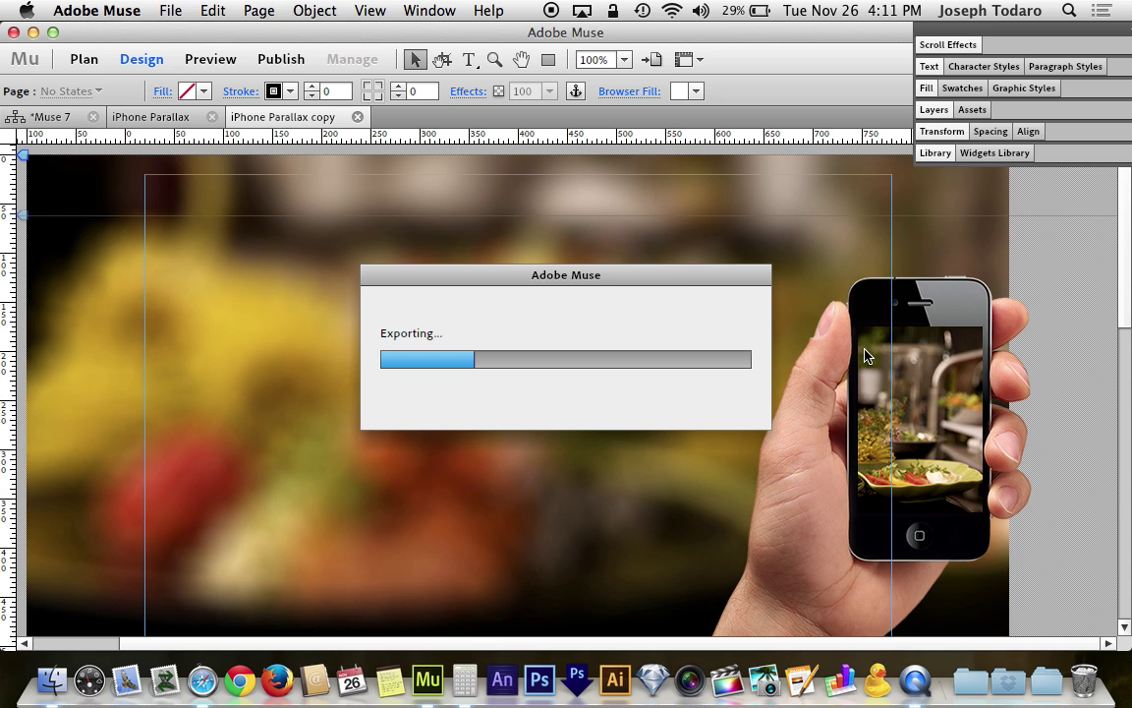
scroll(816, 392, "down", 10)
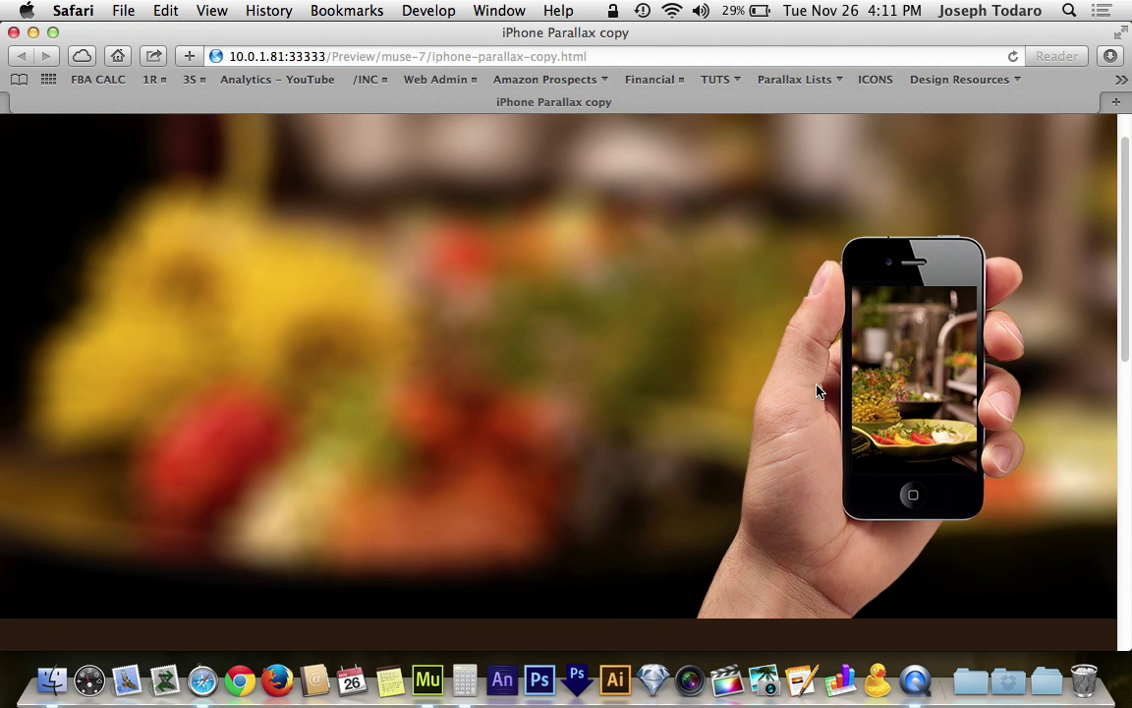
scroll(815, 391, "down", 5)
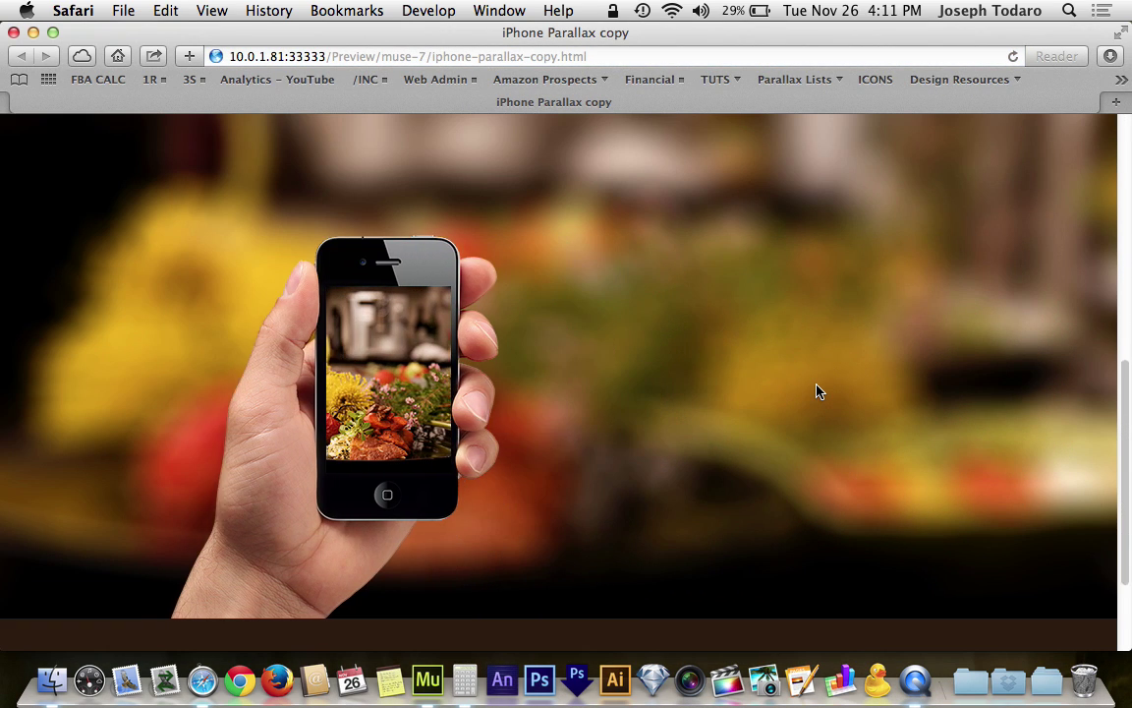
scroll(815, 391, "up", 8)
scroll(815, 391, "up", 3)
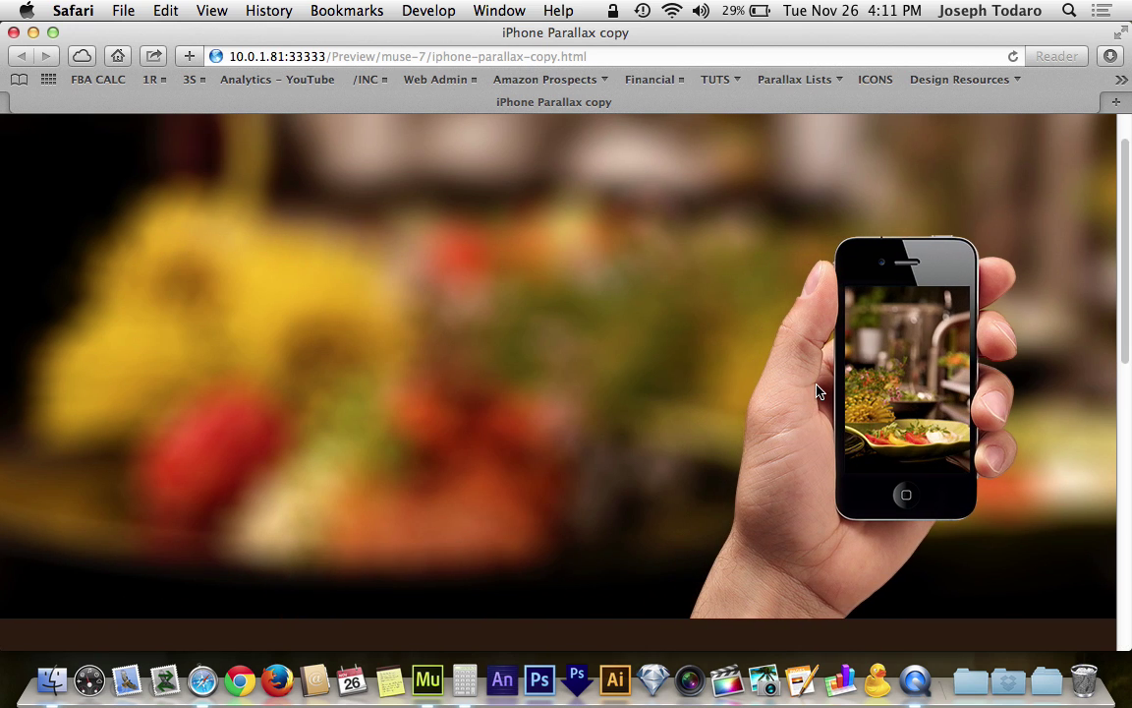
scroll(822, 392, "down", 8)
scroll(822, 392, "up", 8)
scroll(816, 391, "down", 8)
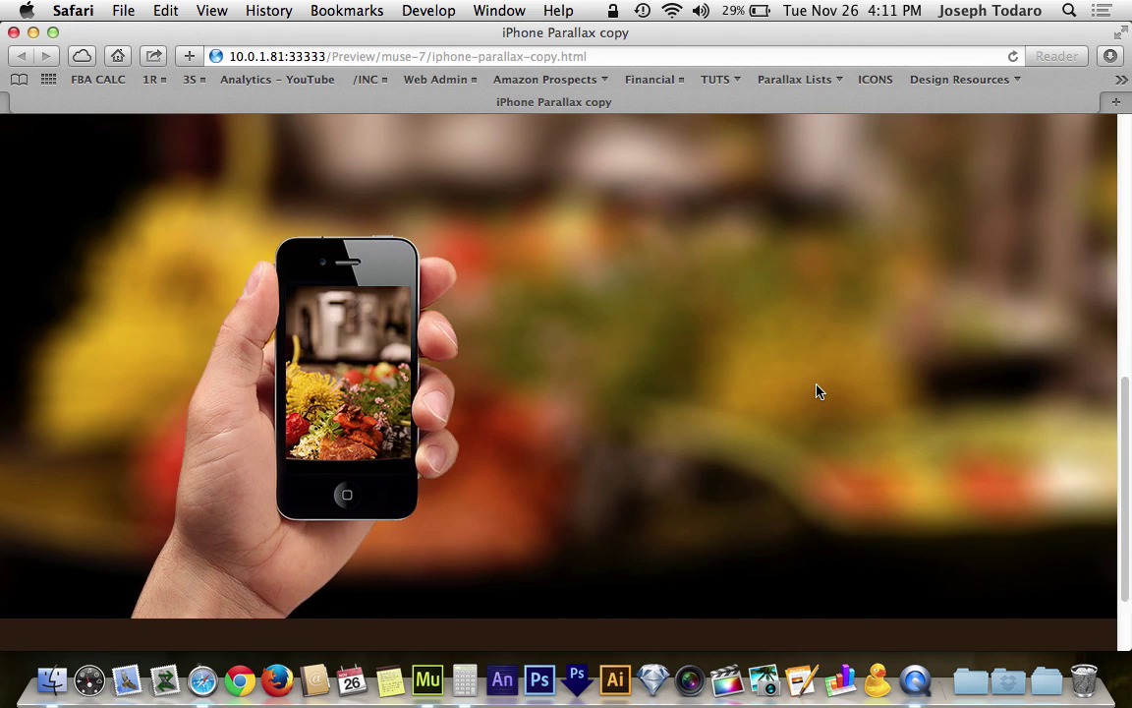
scroll(816, 391, "up", 10)
scroll(816, 391, "down", 8)
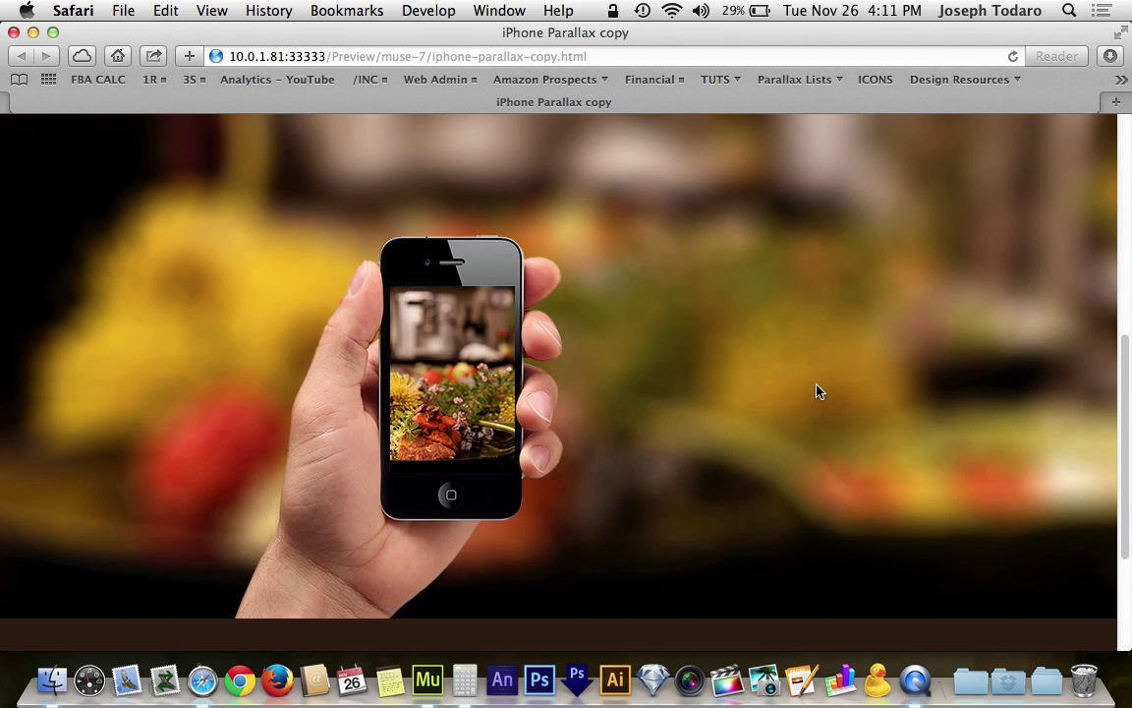
scroll(816, 391, "up", 10)
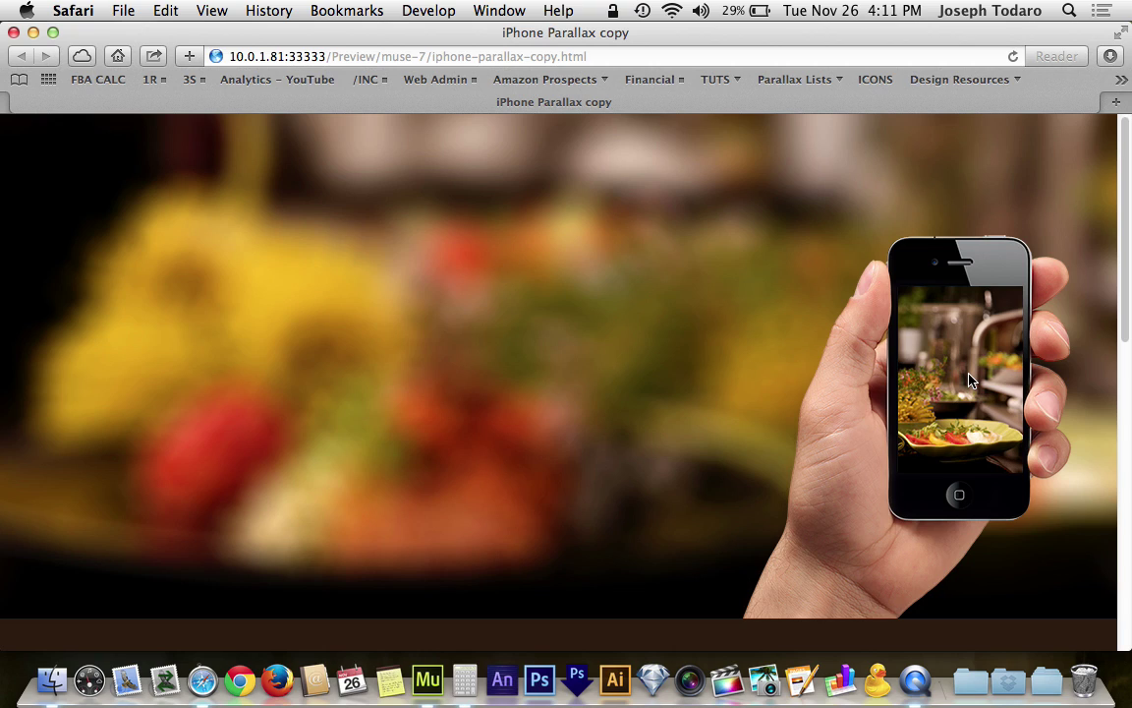
scroll(968, 380, "down", 10)
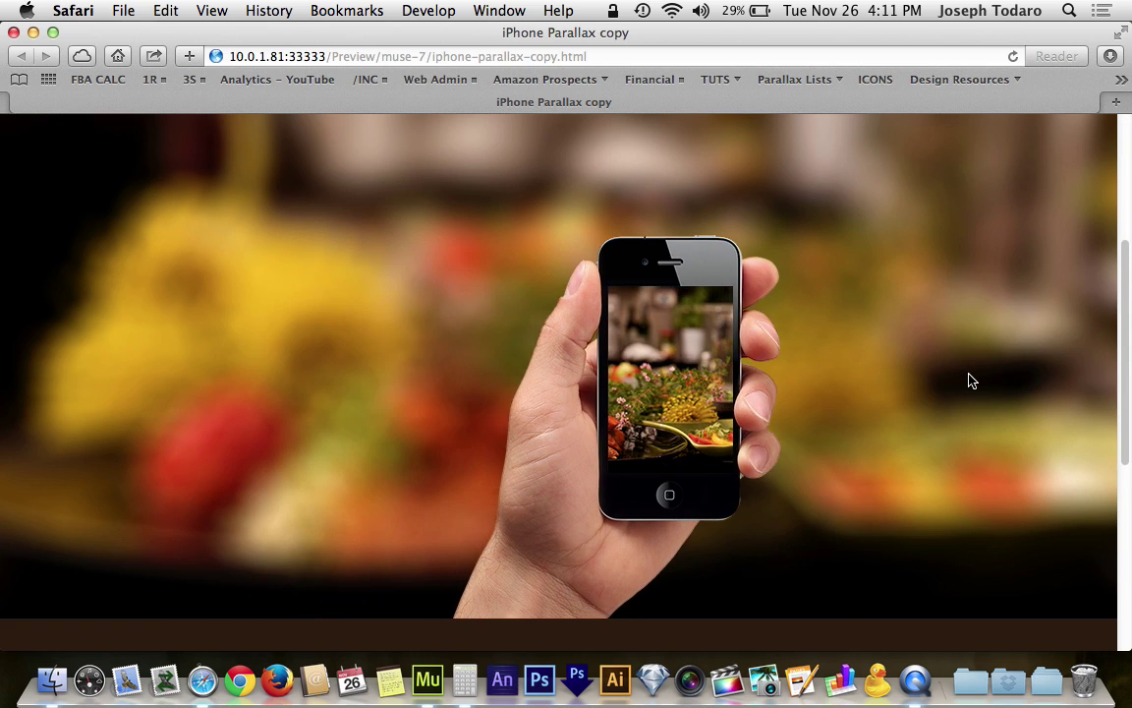
scroll(971, 380, "up", 10)
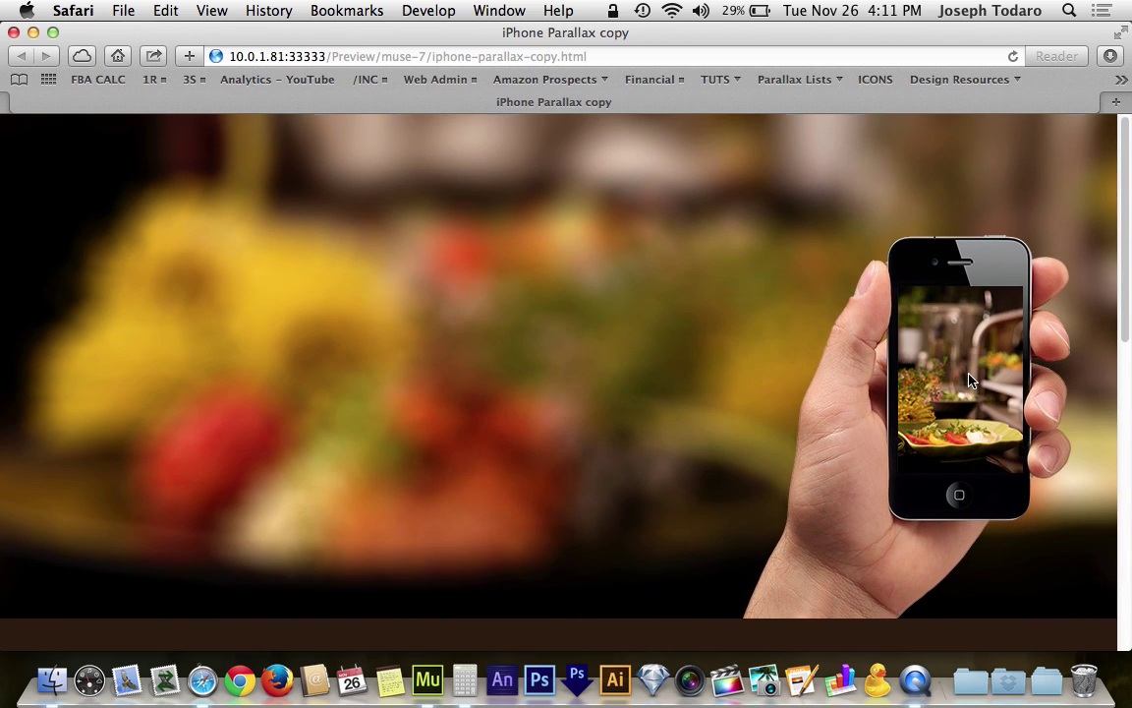